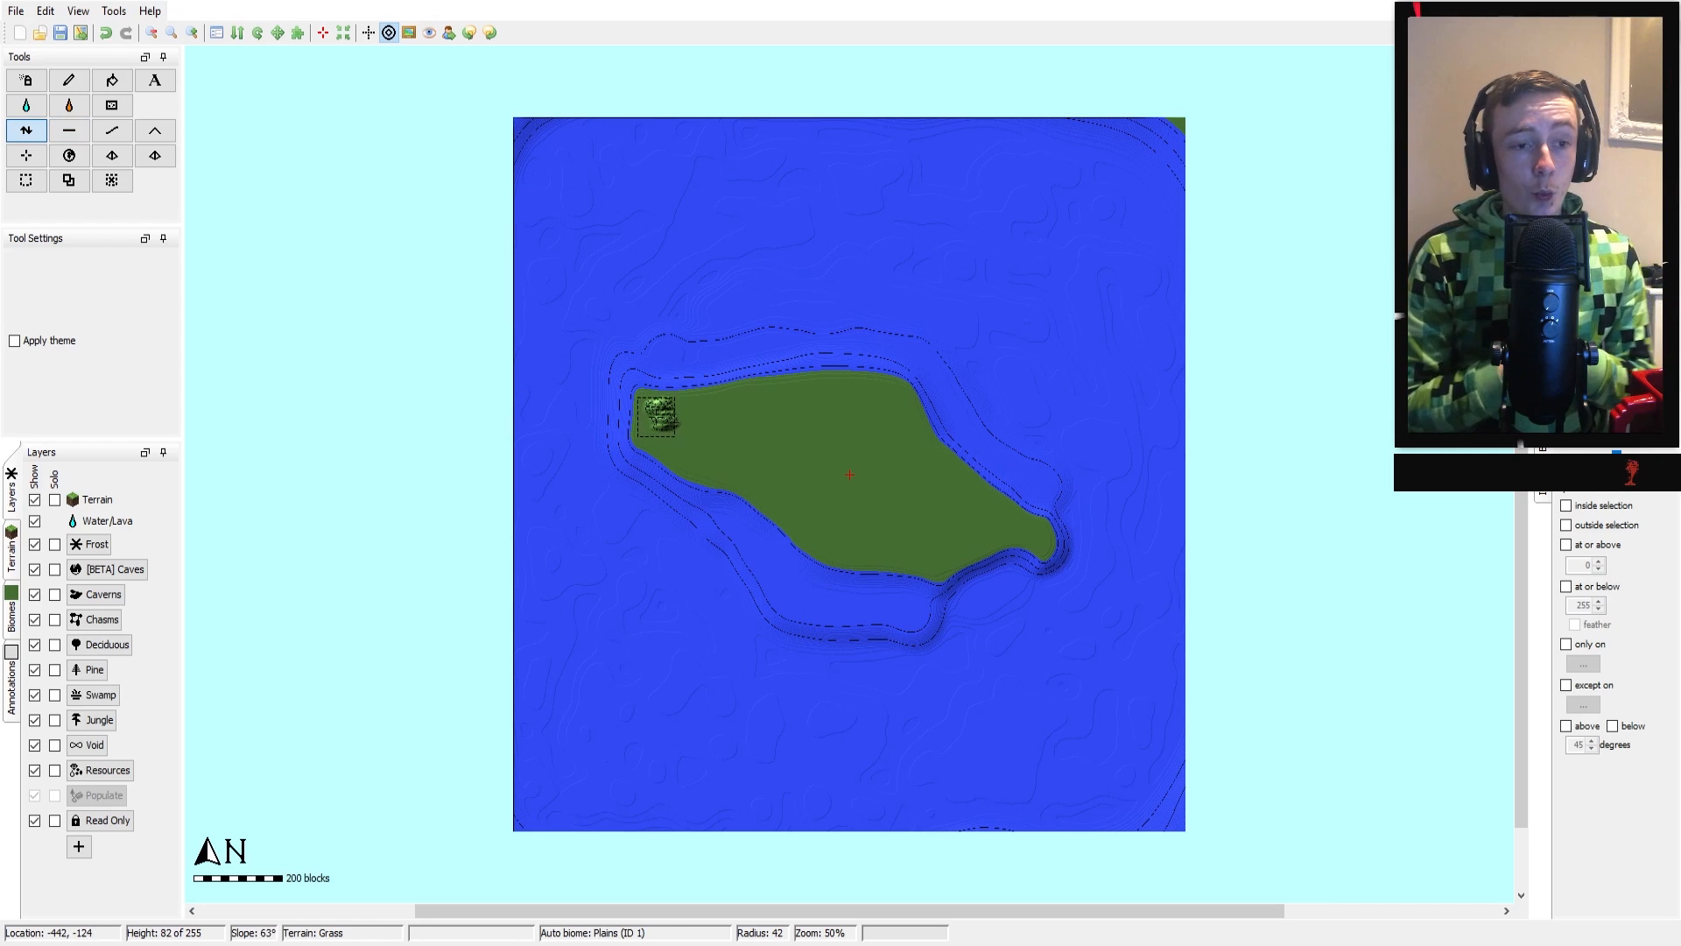
Open a 3D view of the world and examine the mountain on the island's western tip alongside the map
left_click(78, 11)
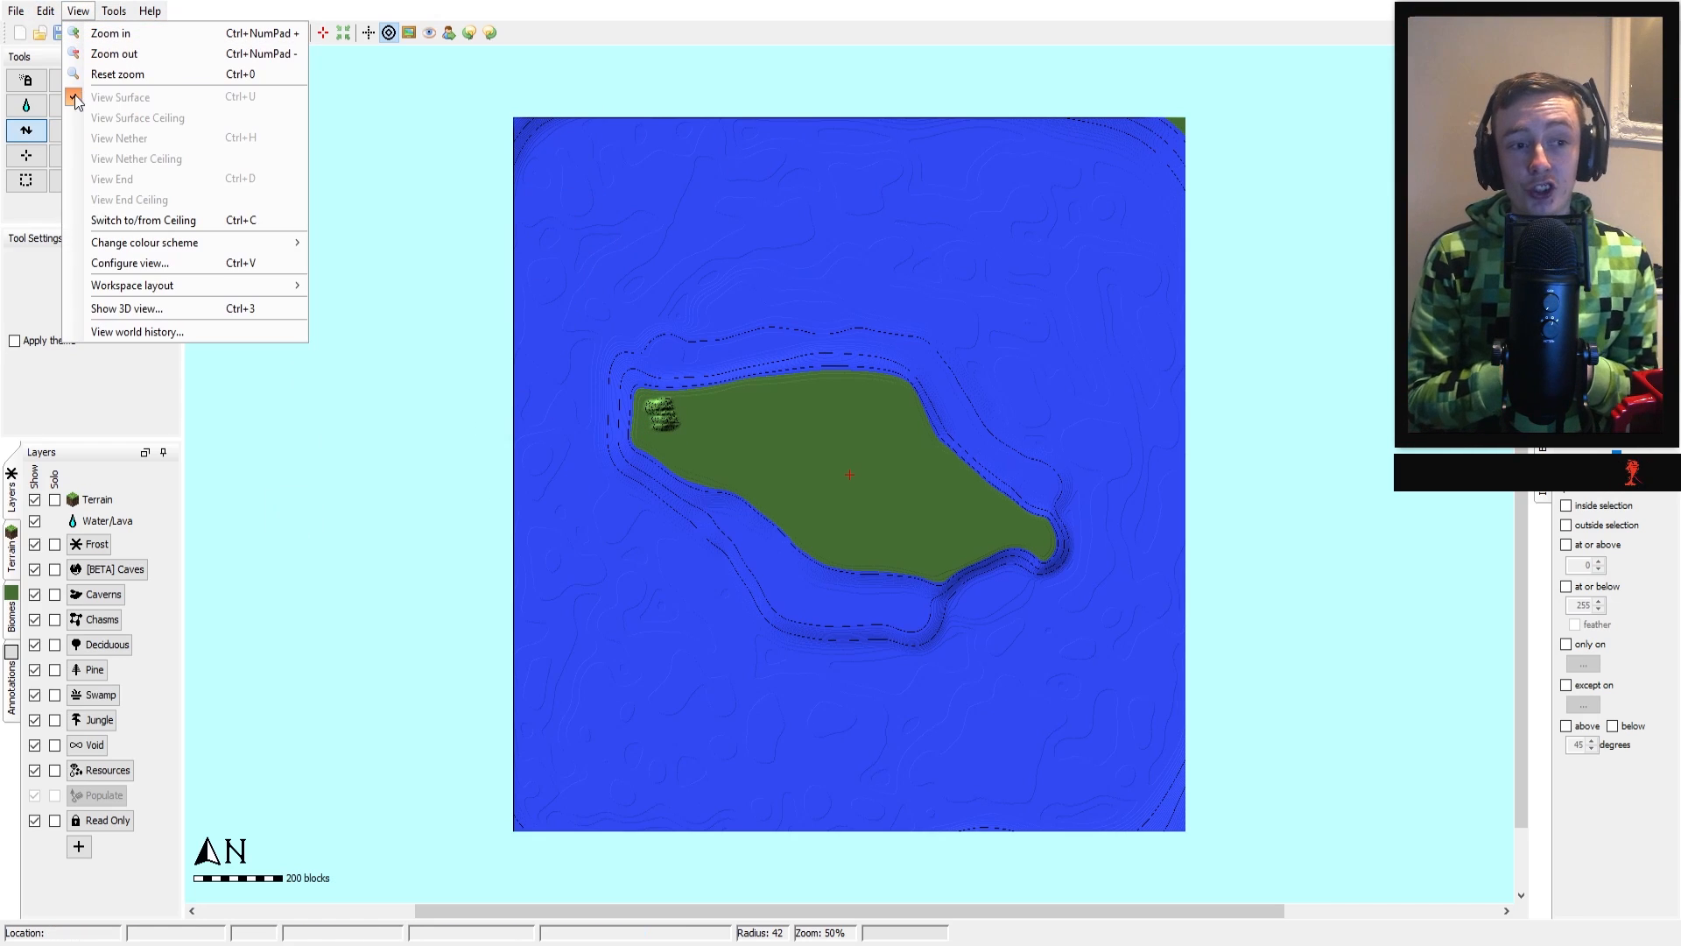
left_click(183, 307)
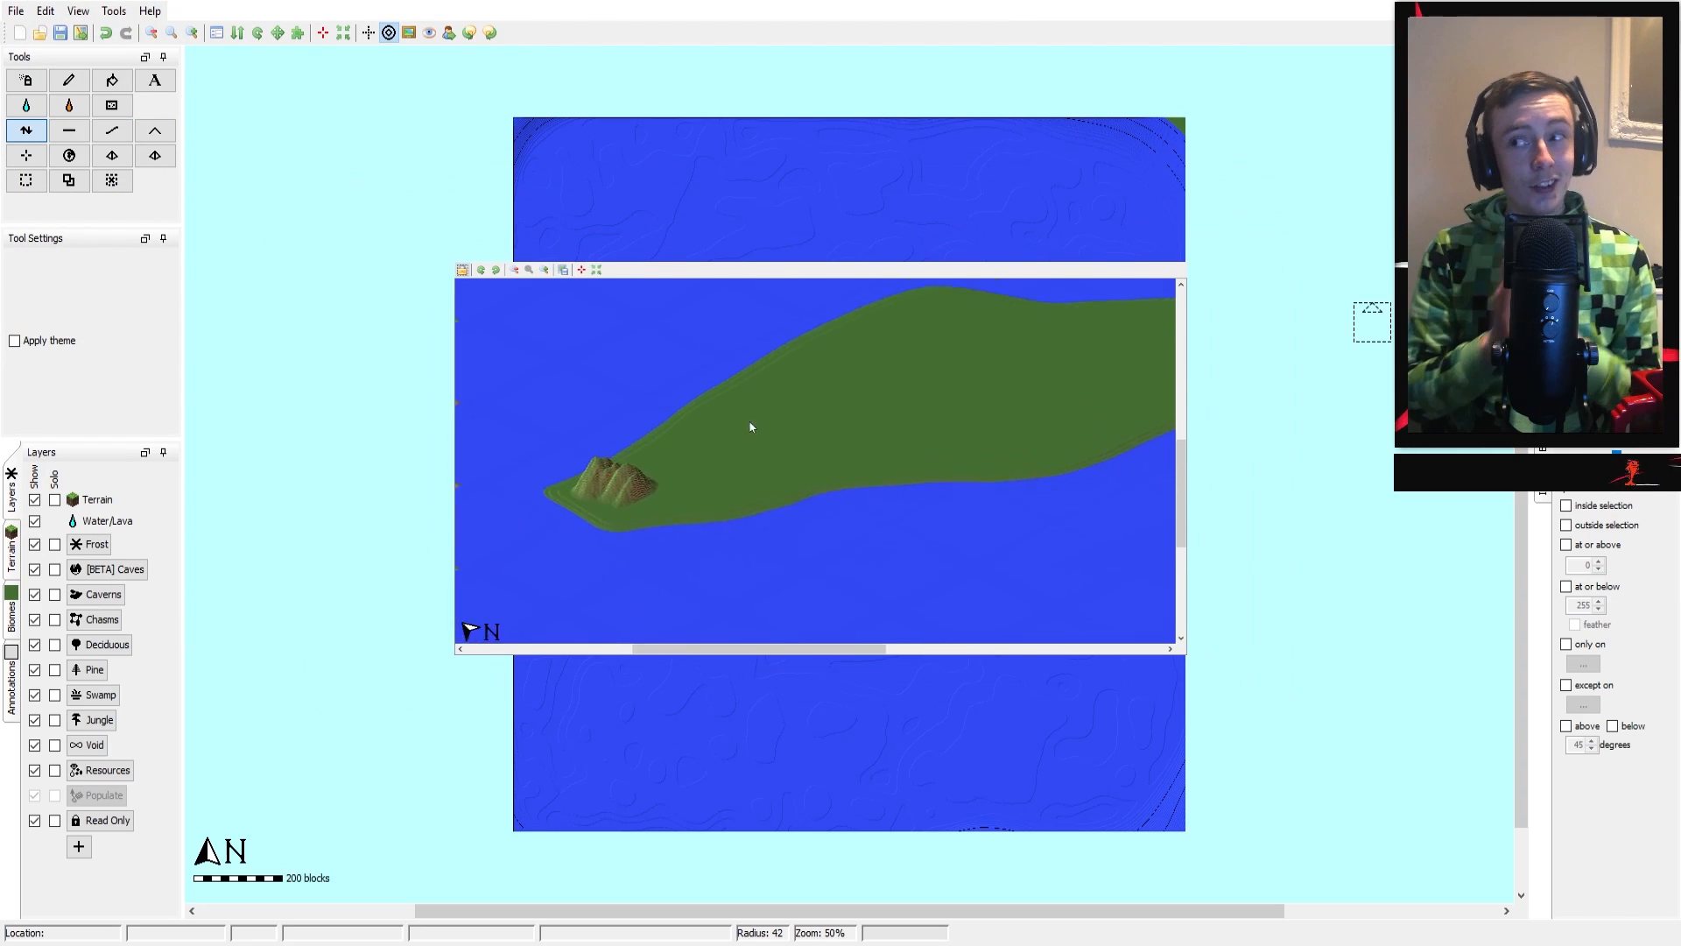
scroll(750, 428, "up", 3)
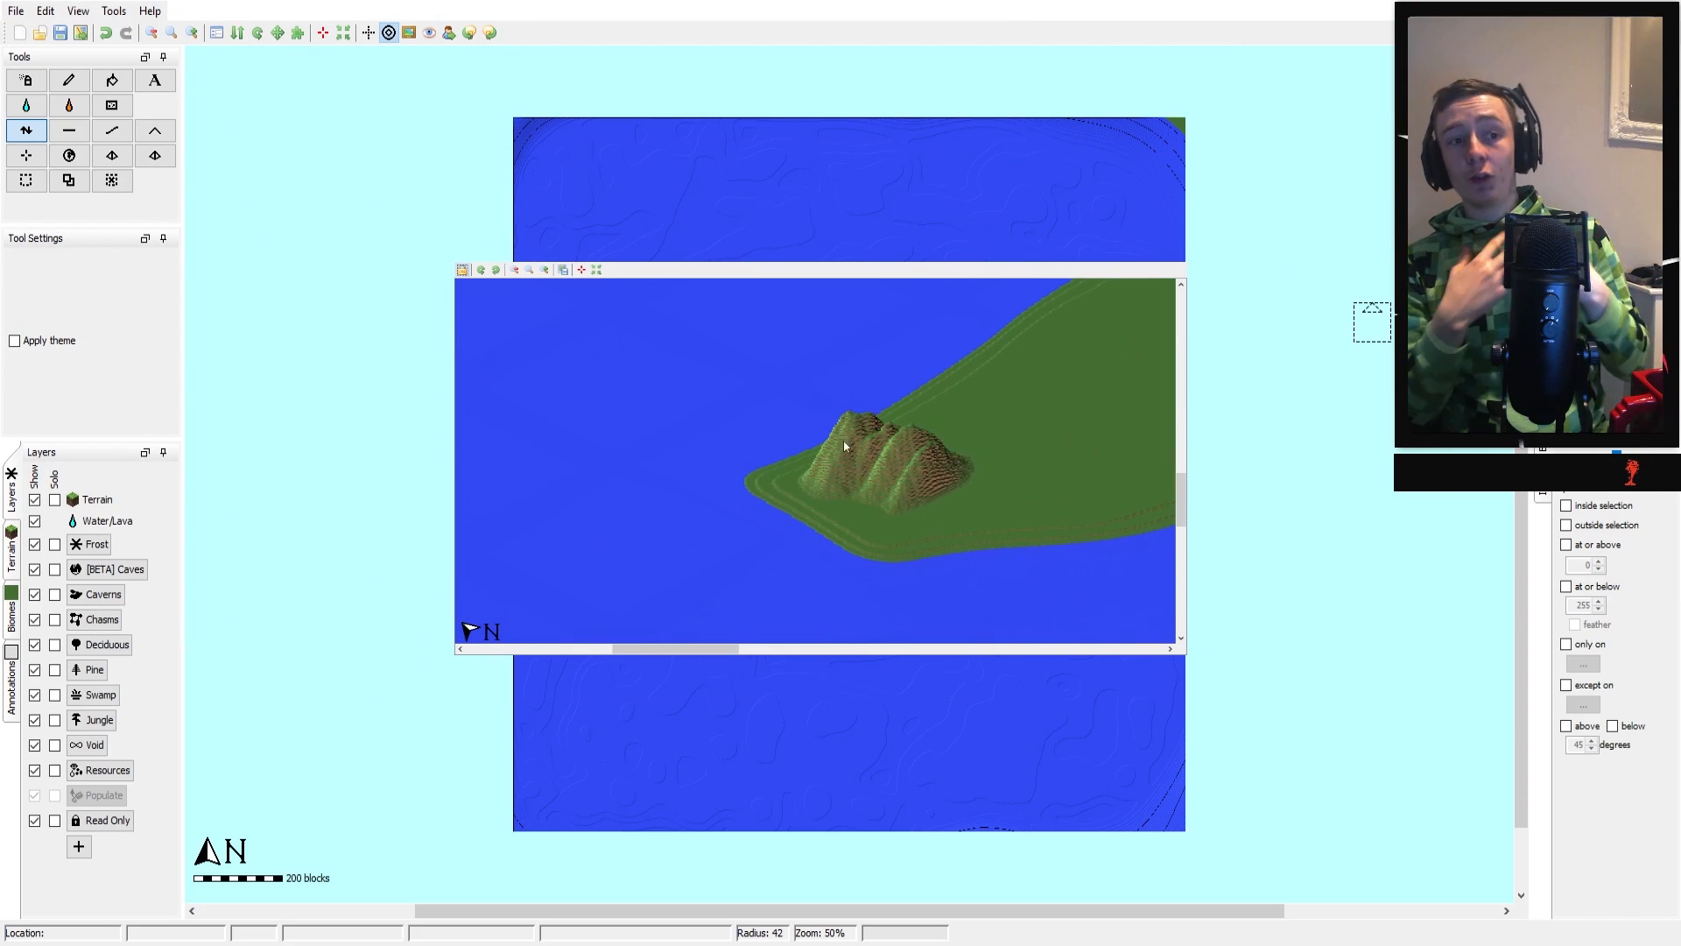
left_click_drag(752, 251, 0, 289)
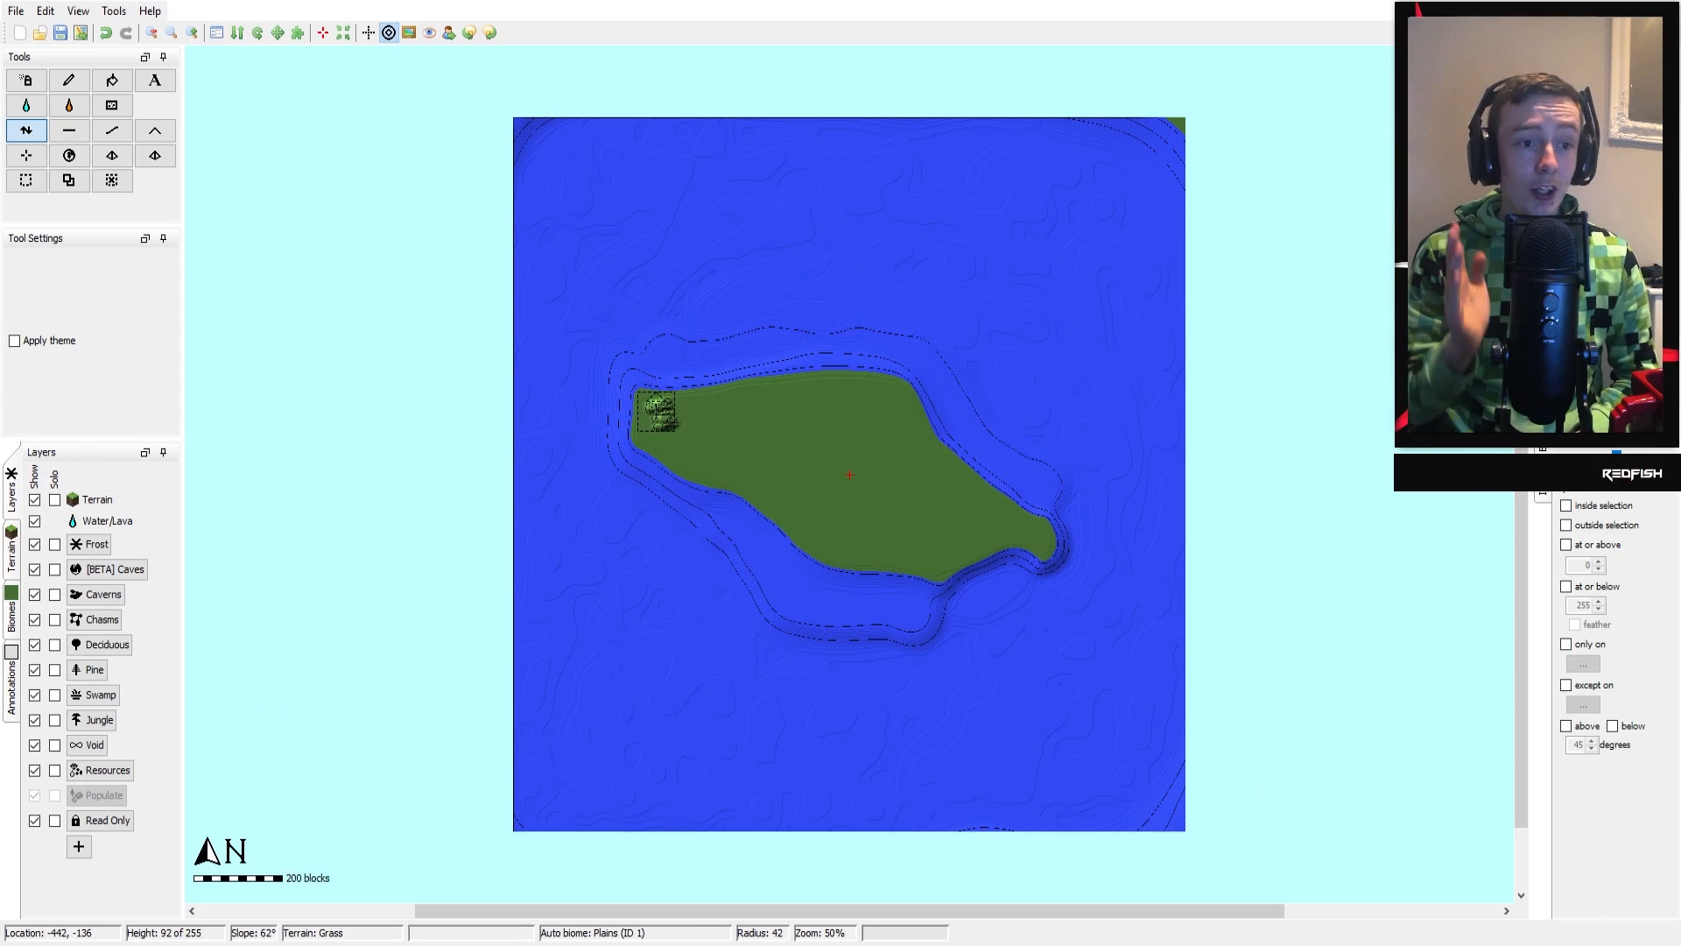
scroll(654, 410, "down", 1)
scroll(654, 411, "down", 1, "ctrl")
scroll(654, 410, "up", 1)
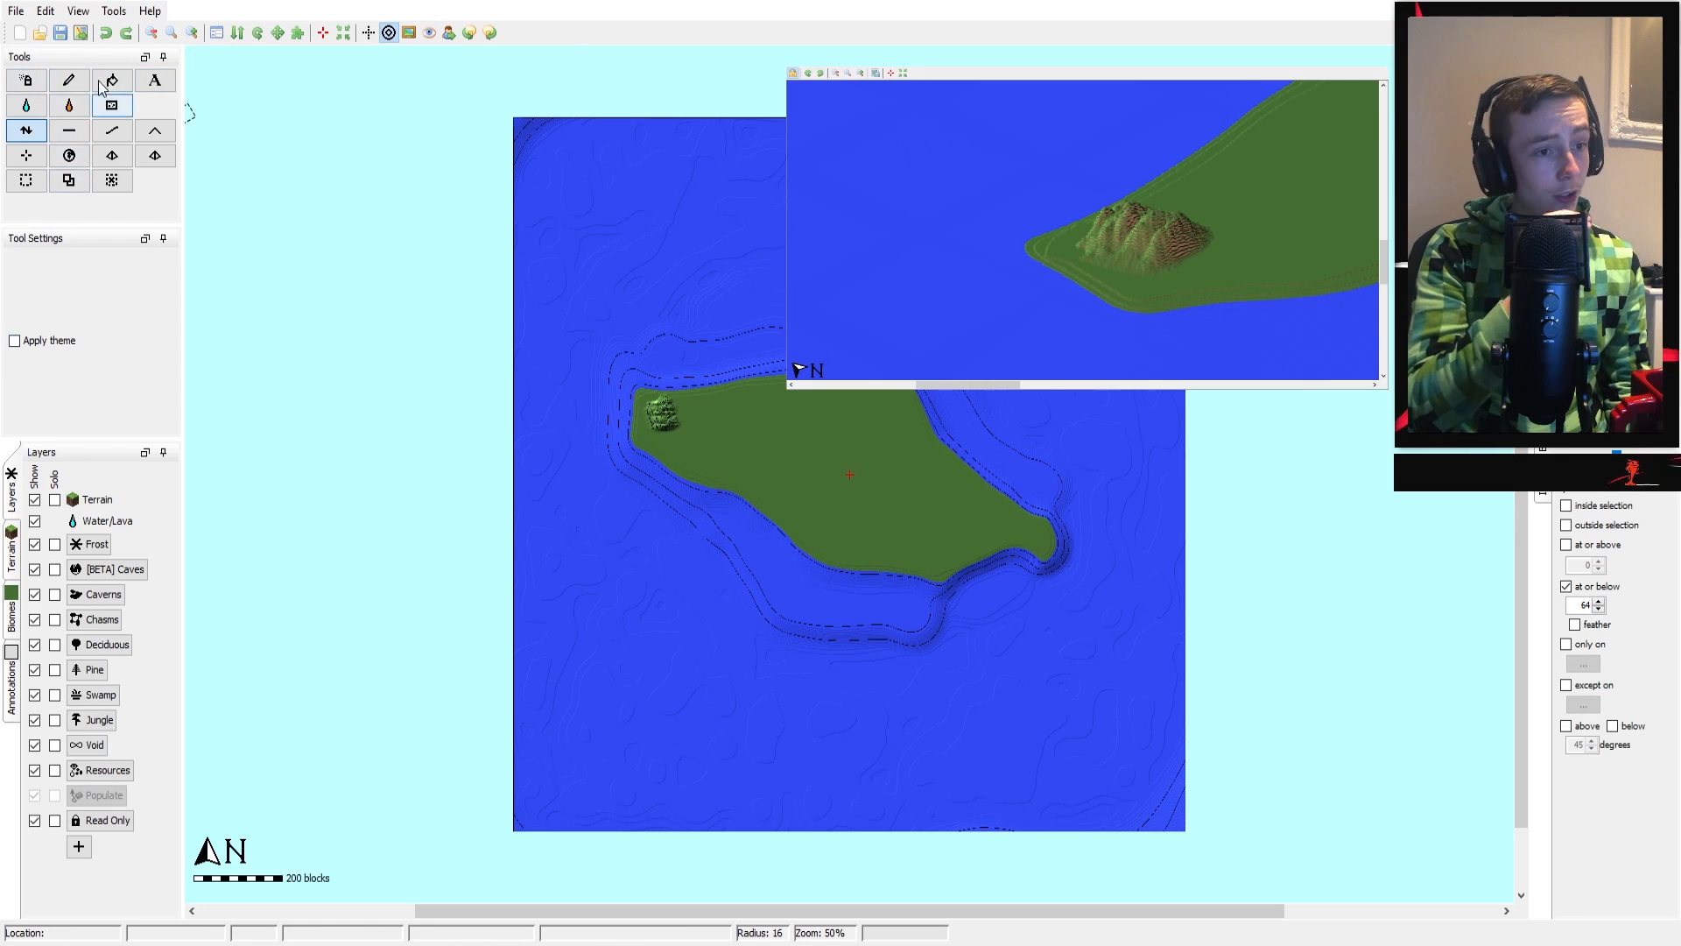
Move the world's spawn point slightly west within the middle of the island
left_click(192, 32)
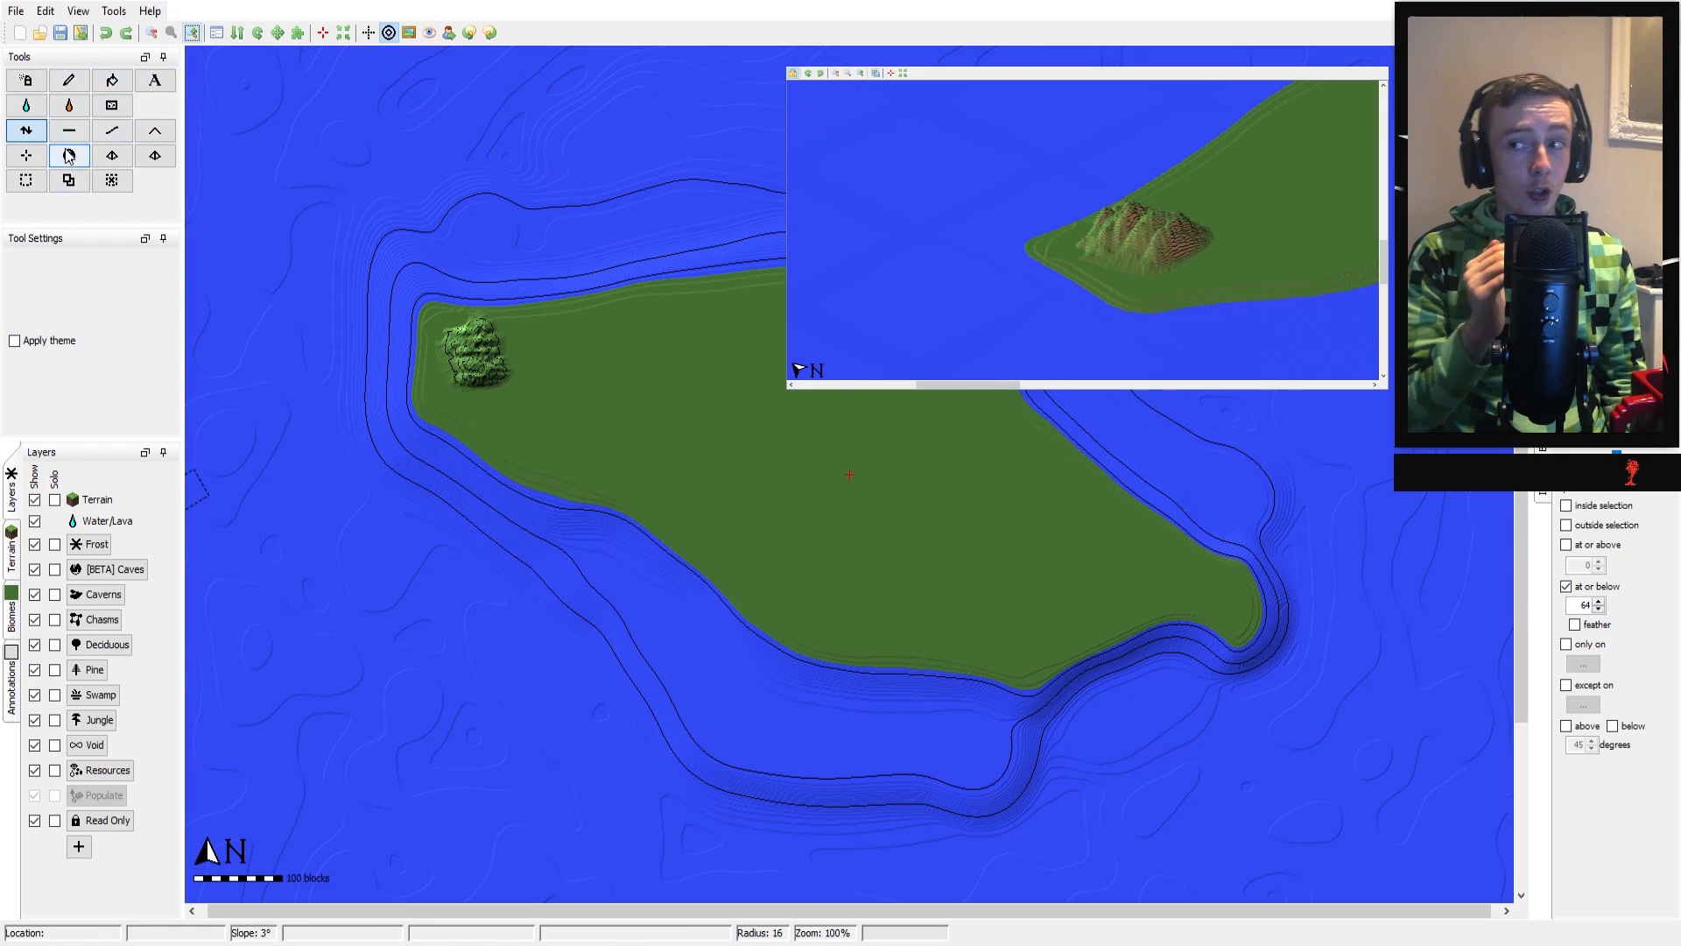
left_click(27, 155)
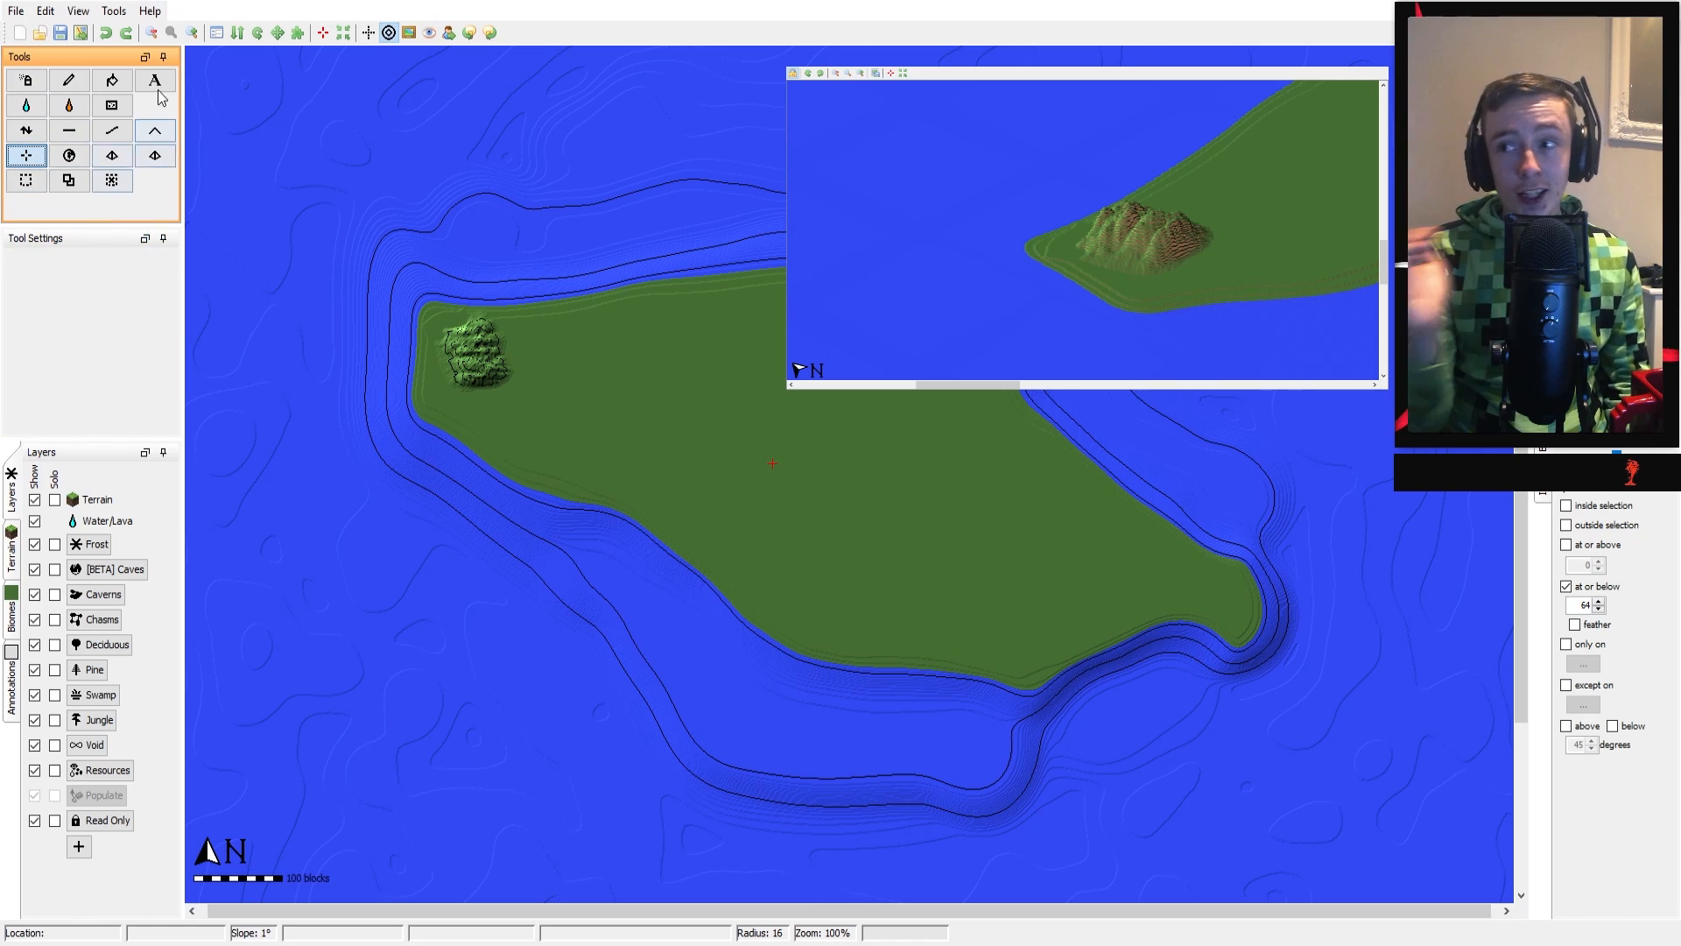
Raise bumpy ground across the island and a broad hill near its centre using the Height tool with a brush radius of 68
left_click(27, 130)
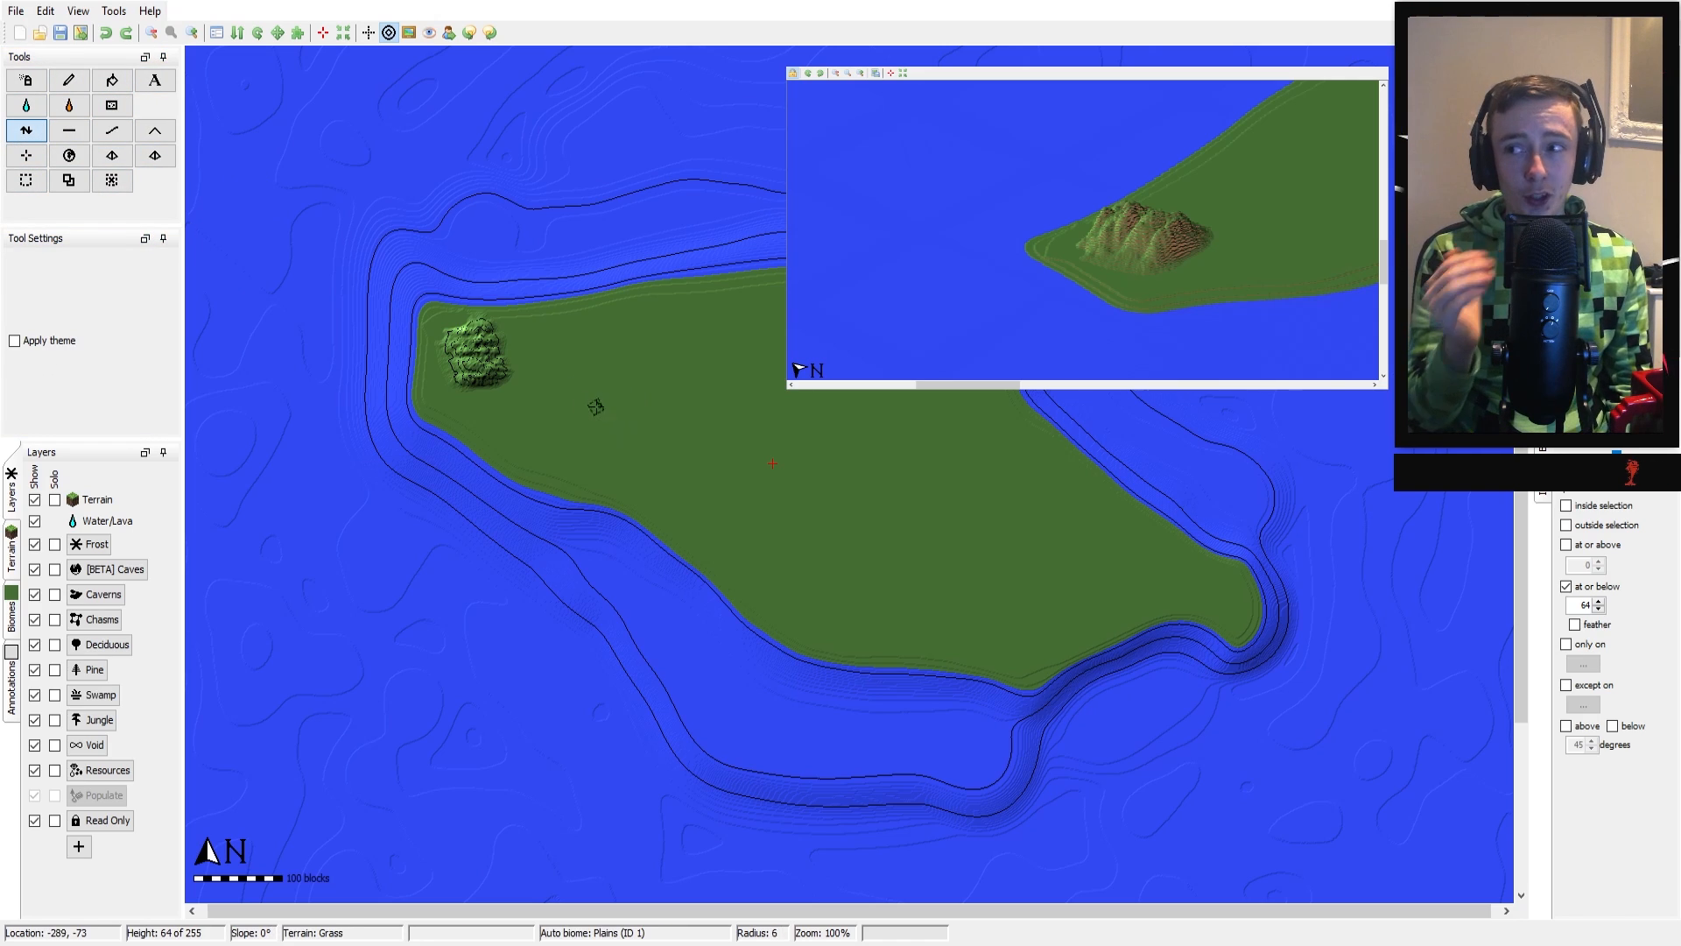
scroll(597, 407, "up", 10)
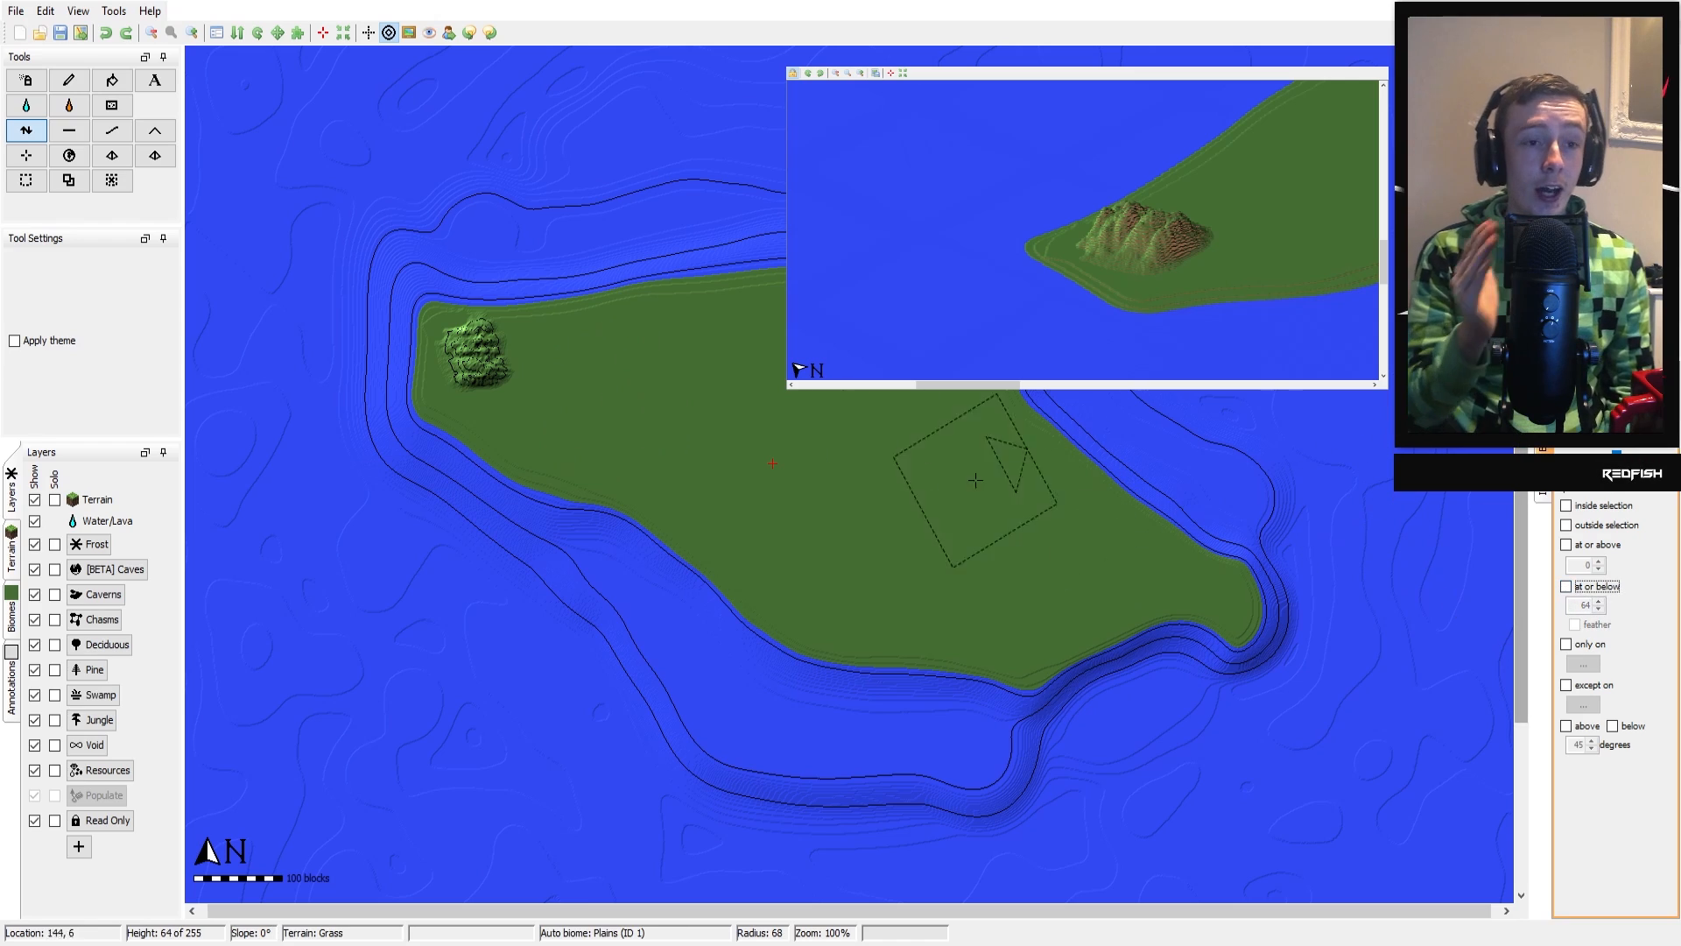
mouse_move(645, 375)
left_mouse_down()
mouse_move(740, 508)
mouse_move(802, 444)
mouse_move(912, 490)
mouse_move(919, 591)
mouse_move(1086, 564)
mouse_move(1163, 579)
mouse_move(840, 306)
mouse_move(563, 356)
mouse_move(833, 582)
mouse_move(945, 491)
mouse_move(894, 471)
left_mouse_up()
left_click_drag(1268, 217, 845, 302)
left_click_drag(1349, 175, 1162, 212)
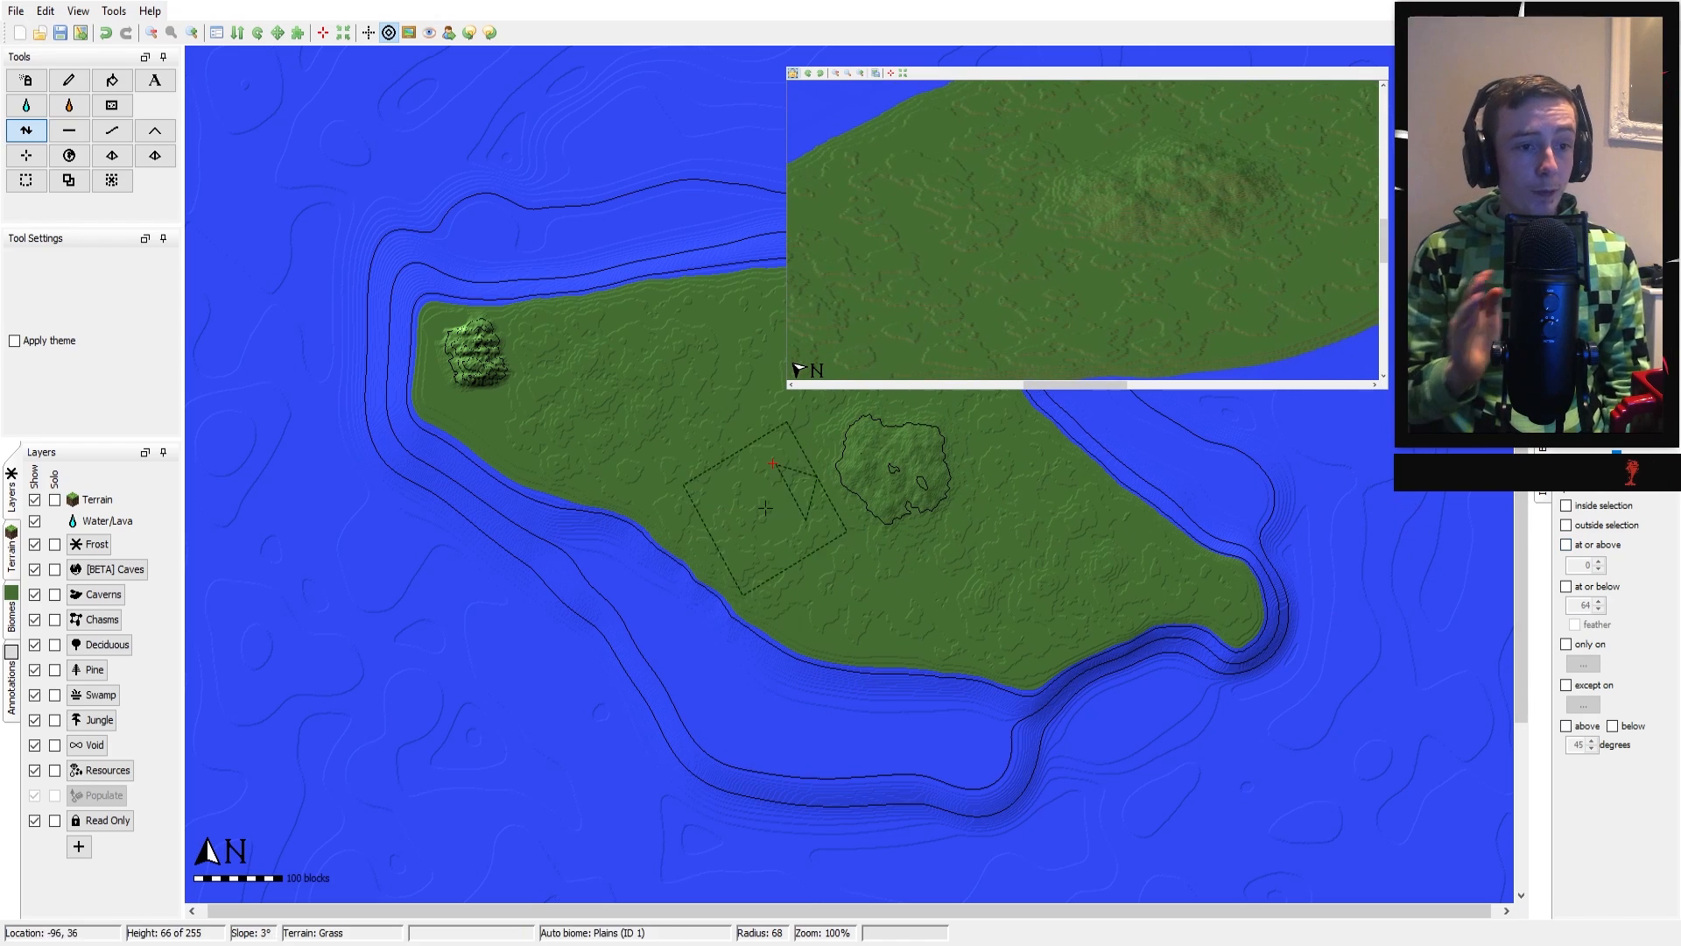
Raise rugged peaks on the central hill with the Height tool and rework their middle with the Flatten tool at an adjusted intensity
mouse_move(750, 488)
left_mouse_down()
mouse_move(901, 451)
mouse_move(902, 469)
mouse_move(916, 451)
mouse_move(911, 504)
mouse_move(867, 478)
mouse_move(906, 444)
mouse_move(893, 477)
mouse_move(946, 498)
mouse_move(998, 464)
mouse_move(951, 491)
left_mouse_up()
scroll(946, 497, "up", 2)
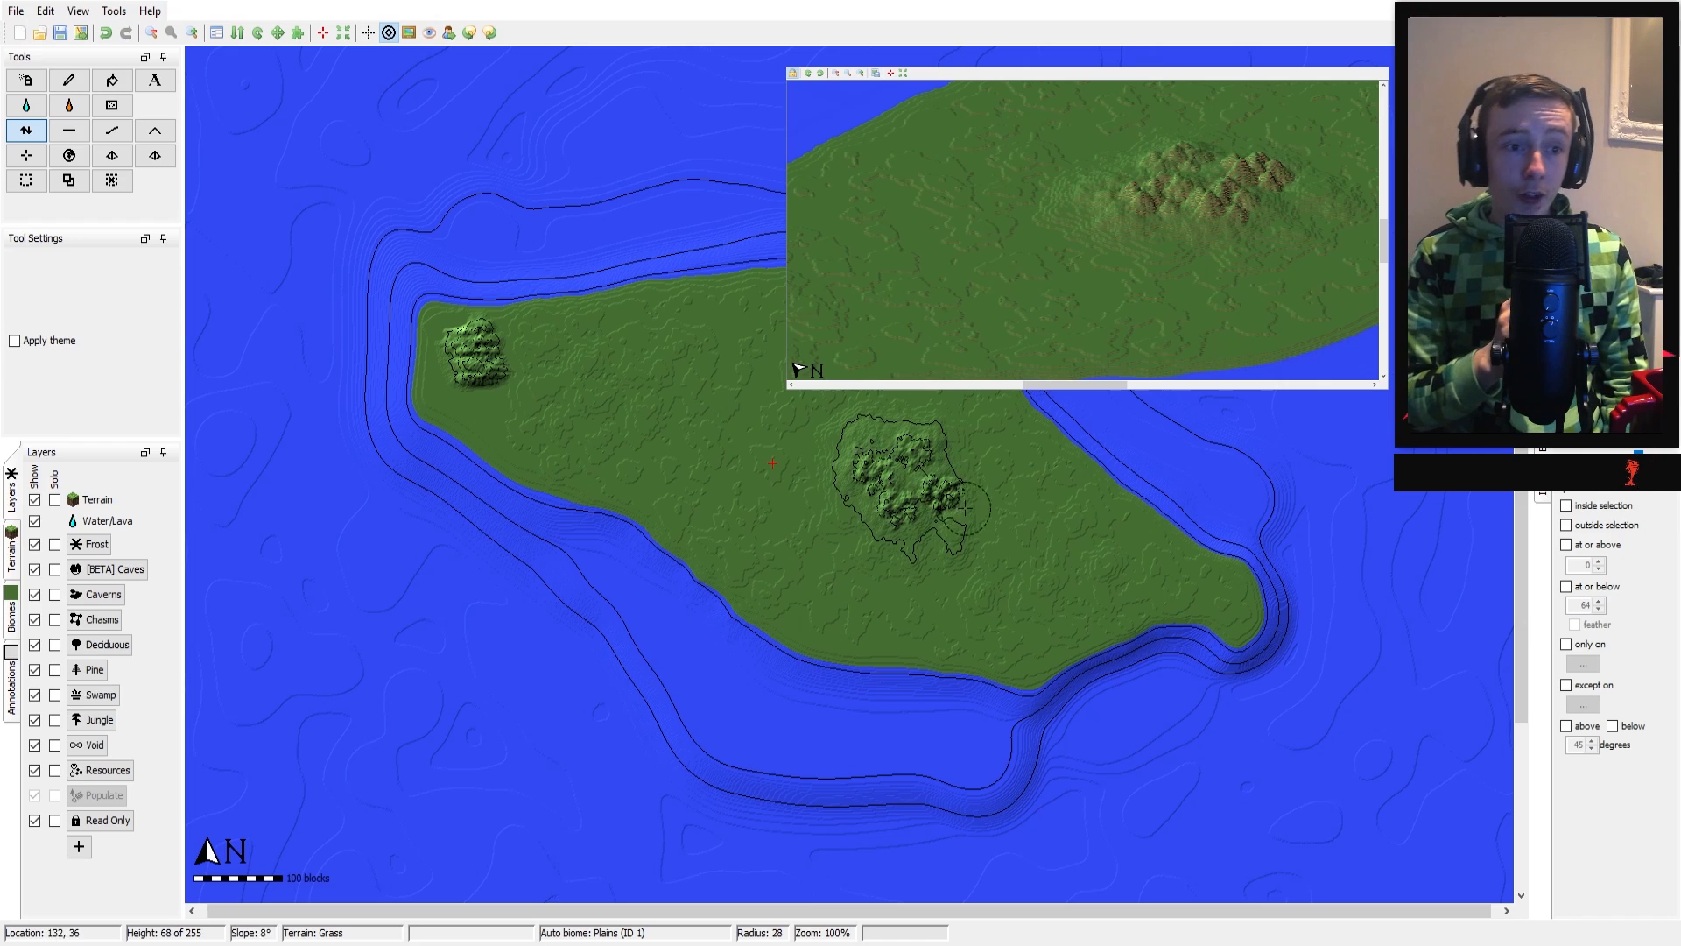
left_click(69, 129)
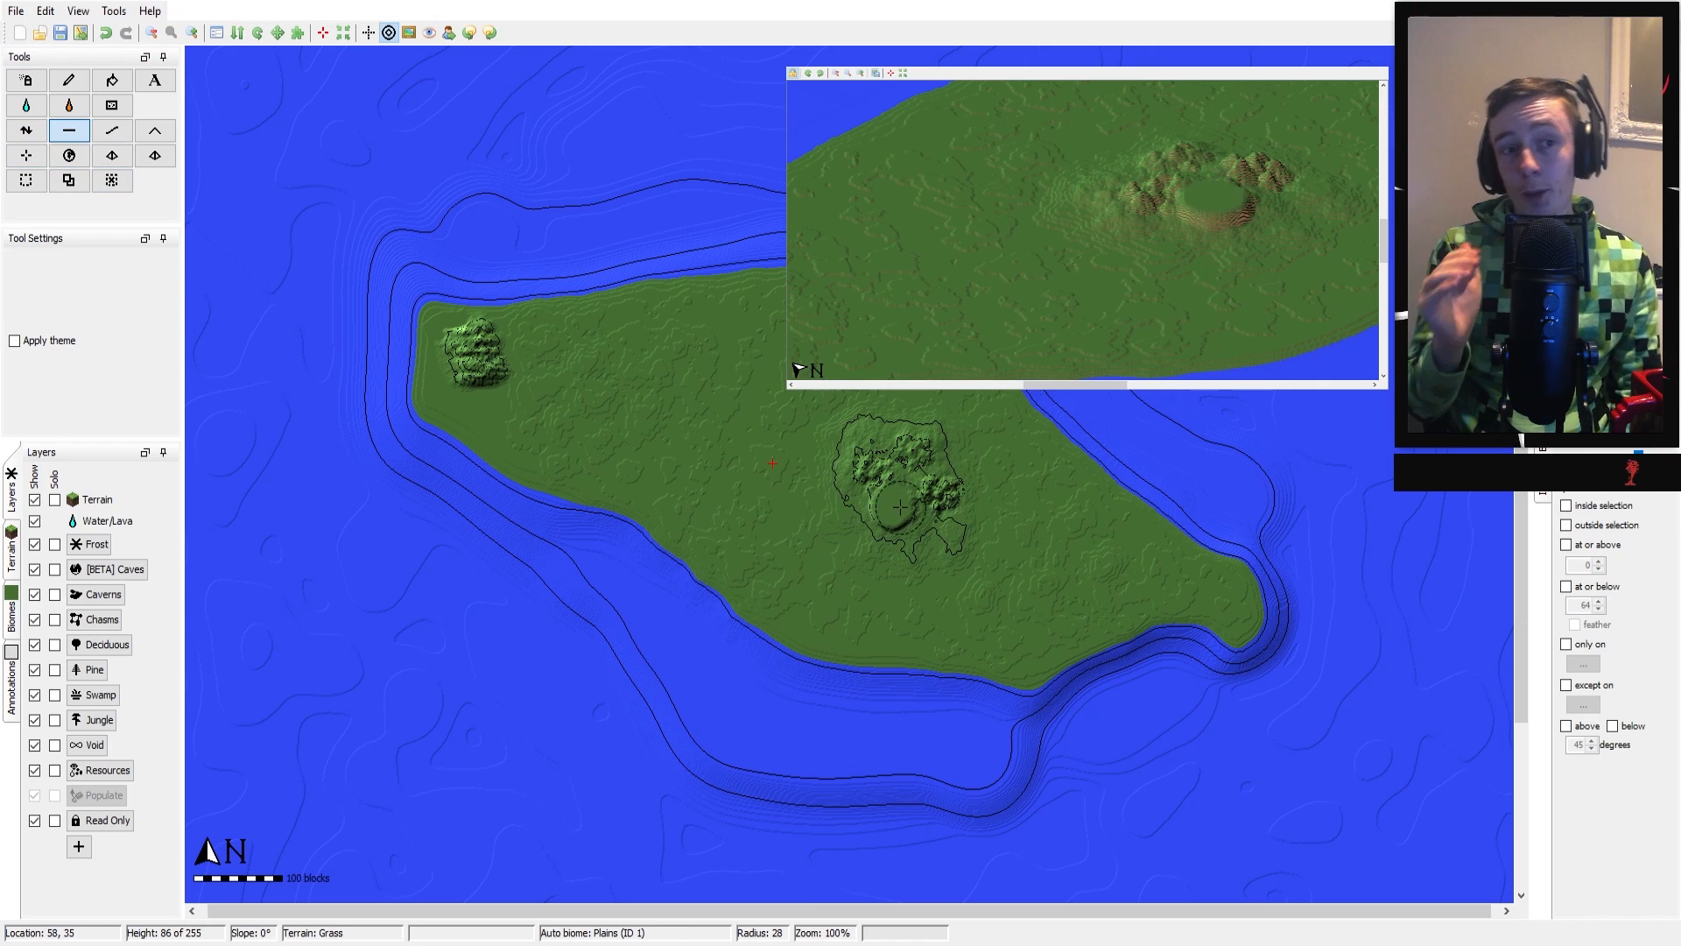
left_click_drag(1638, 450, 1586, 449)
mouse_move(878, 470)
left_mouse_down()
mouse_move(902, 502)
mouse_move(876, 471)
mouse_move(914, 451)
left_mouse_up()
Spray Deep Snow terrain over the central mountain and its northeastern side with a brush radius of 28
left_click(11, 552)
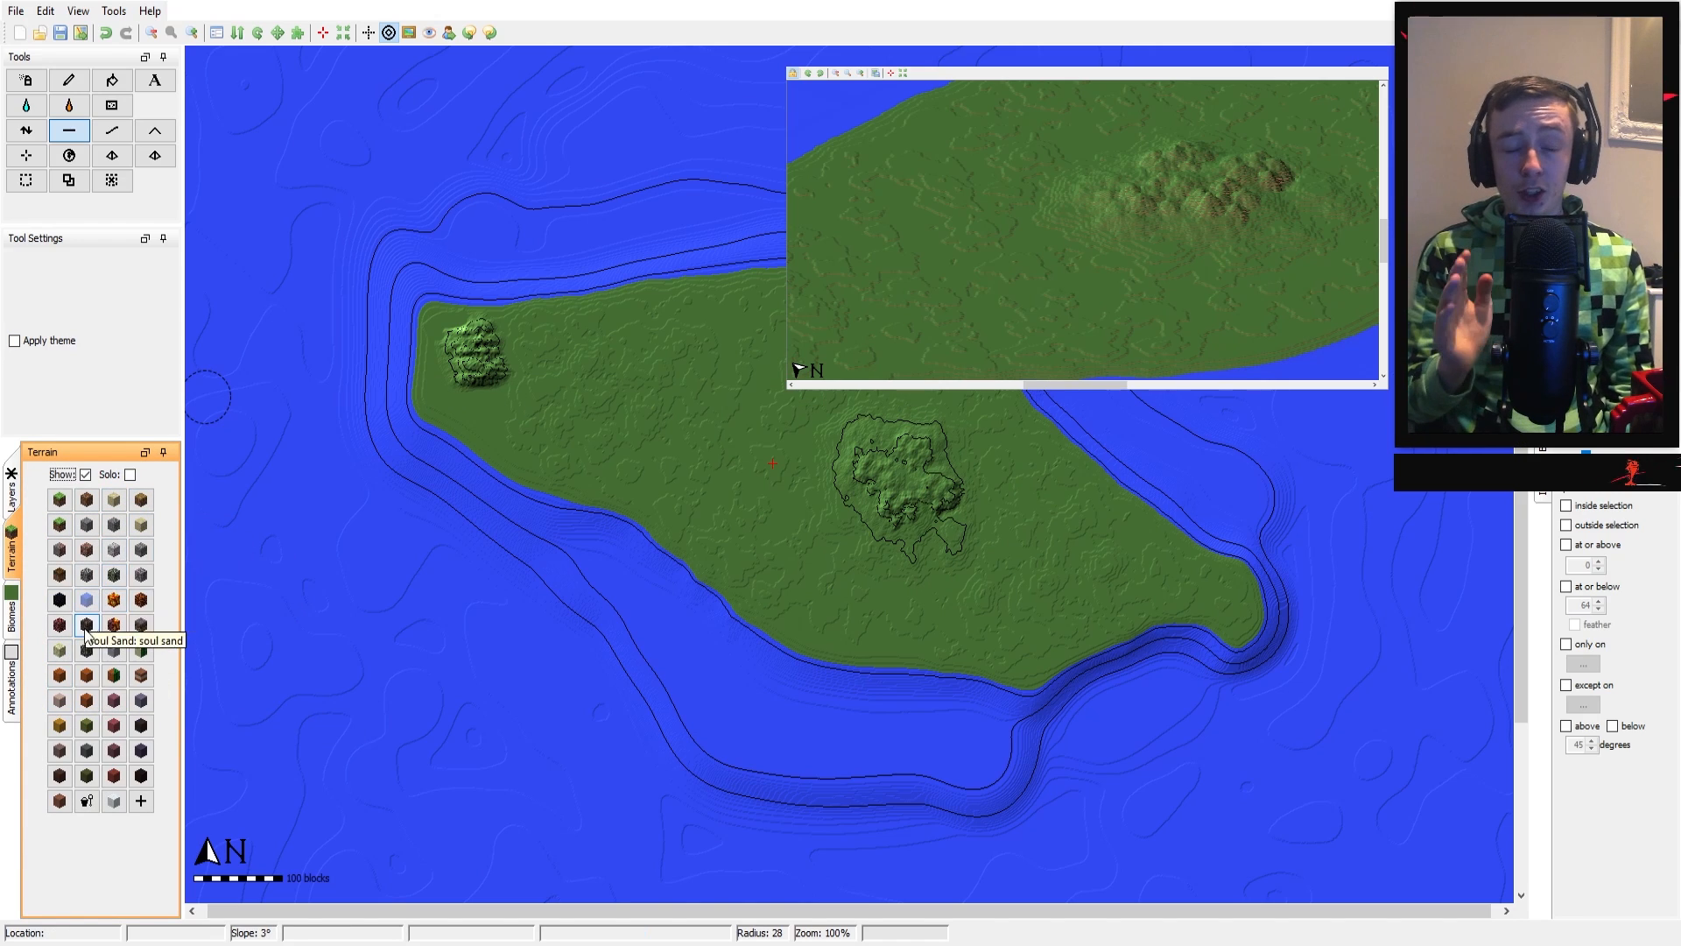
left_click(114, 801)
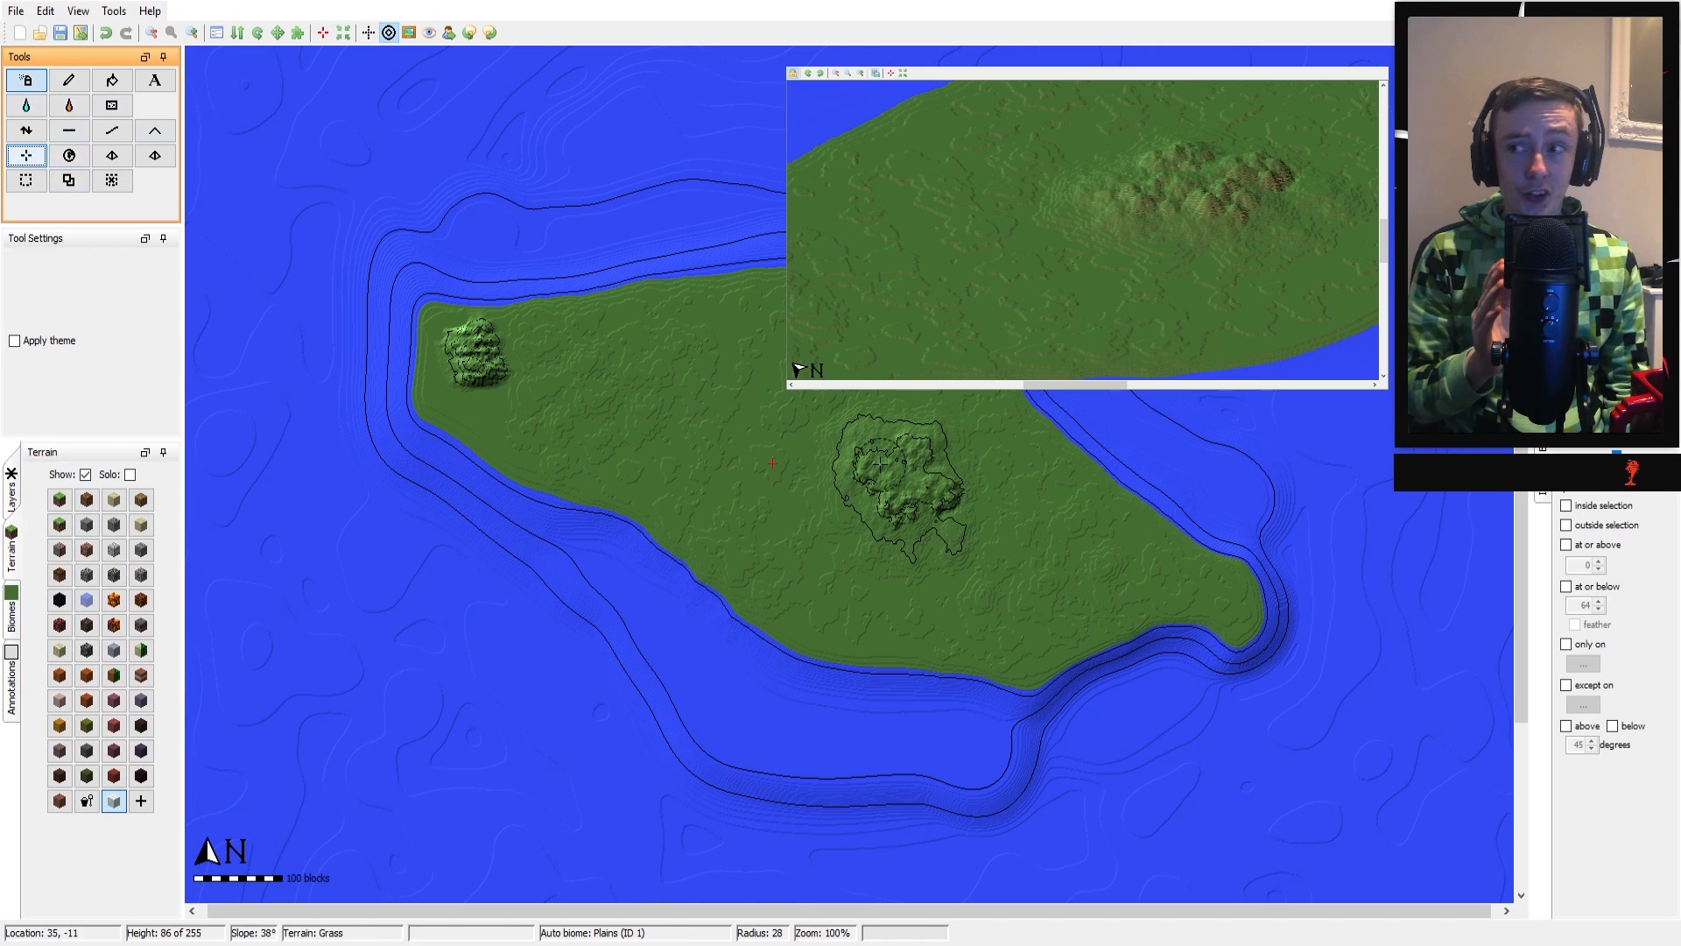
mouse_move(876, 478)
left_mouse_down()
mouse_move(915, 517)
mouse_move(858, 448)
mouse_move(920, 442)
mouse_move(845, 525)
mouse_move(963, 490)
mouse_move(1014, 414)
mouse_move(959, 522)
left_mouse_up()
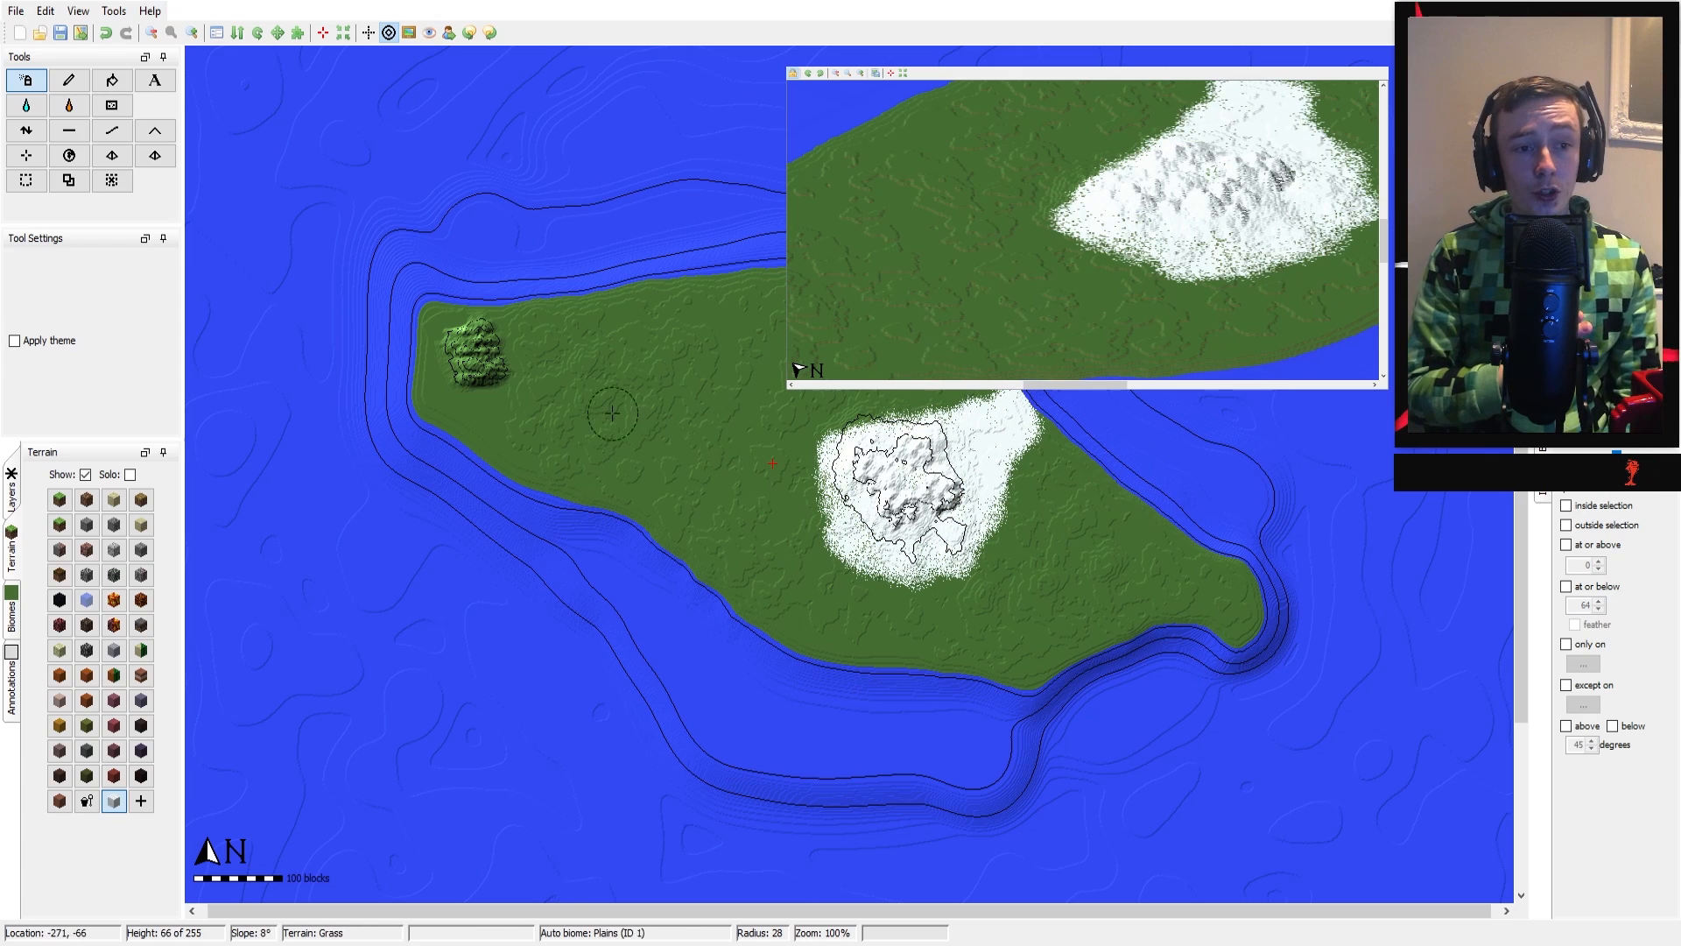
Spray stone over the snowy peaks of the central mountain with a brush radius of 79
left_click(88, 526)
scroll(891, 495, "up", 5)
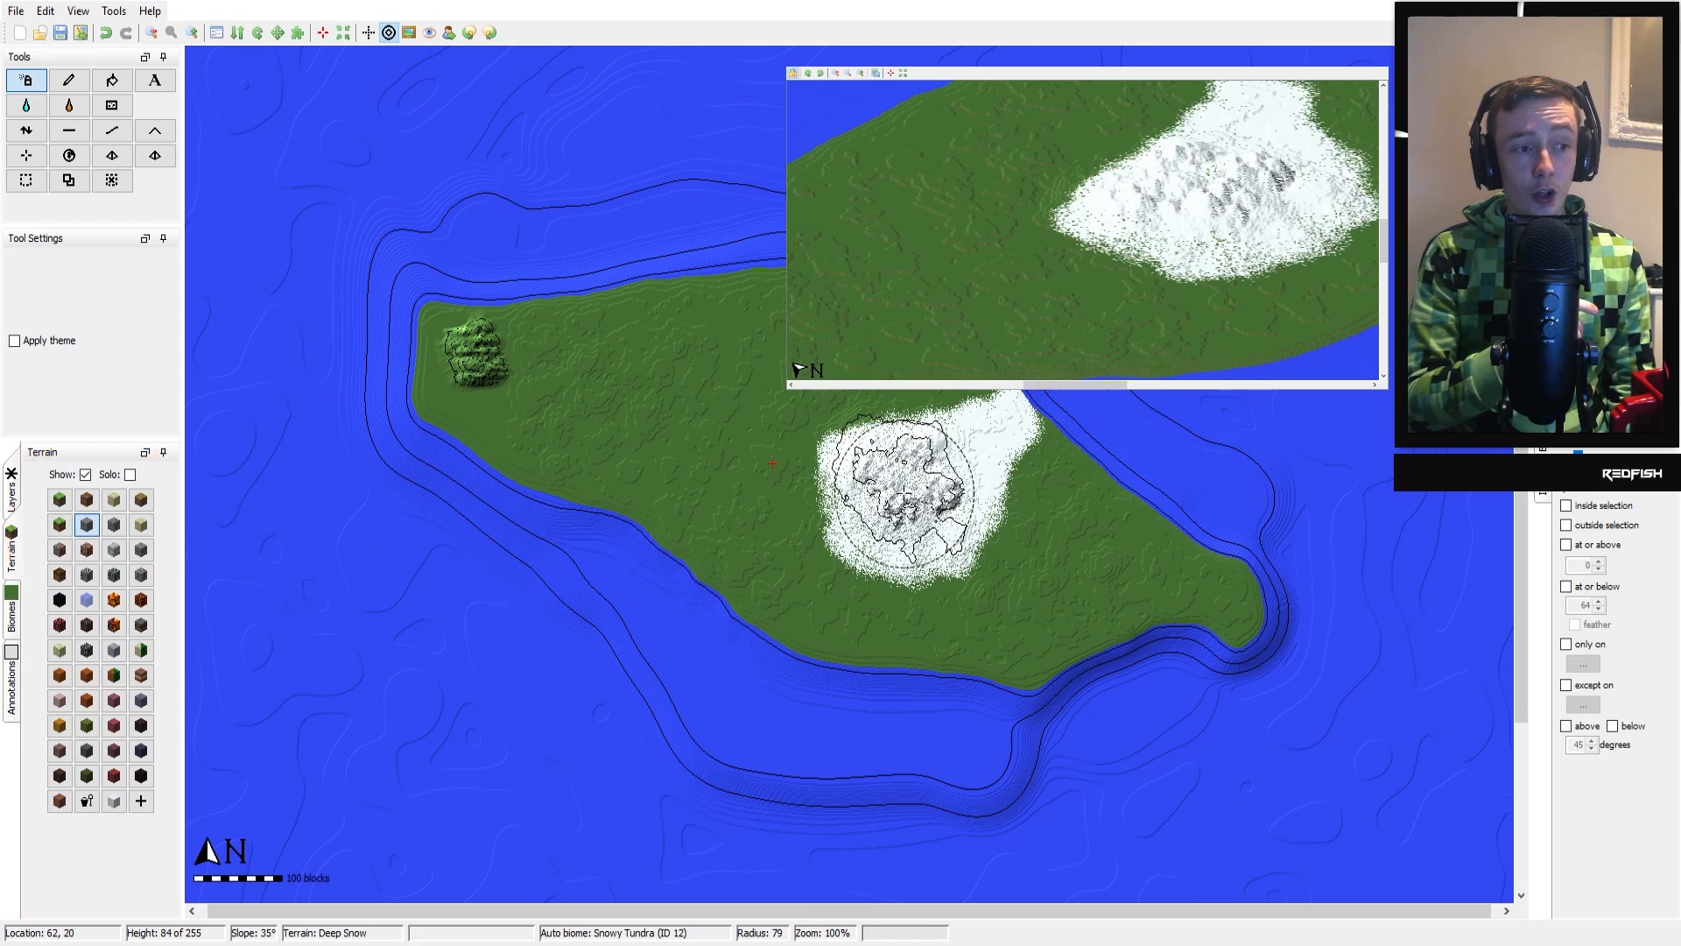
left_click_drag(891, 487, 902, 479)
scroll(904, 490, "down", 3, "alt")
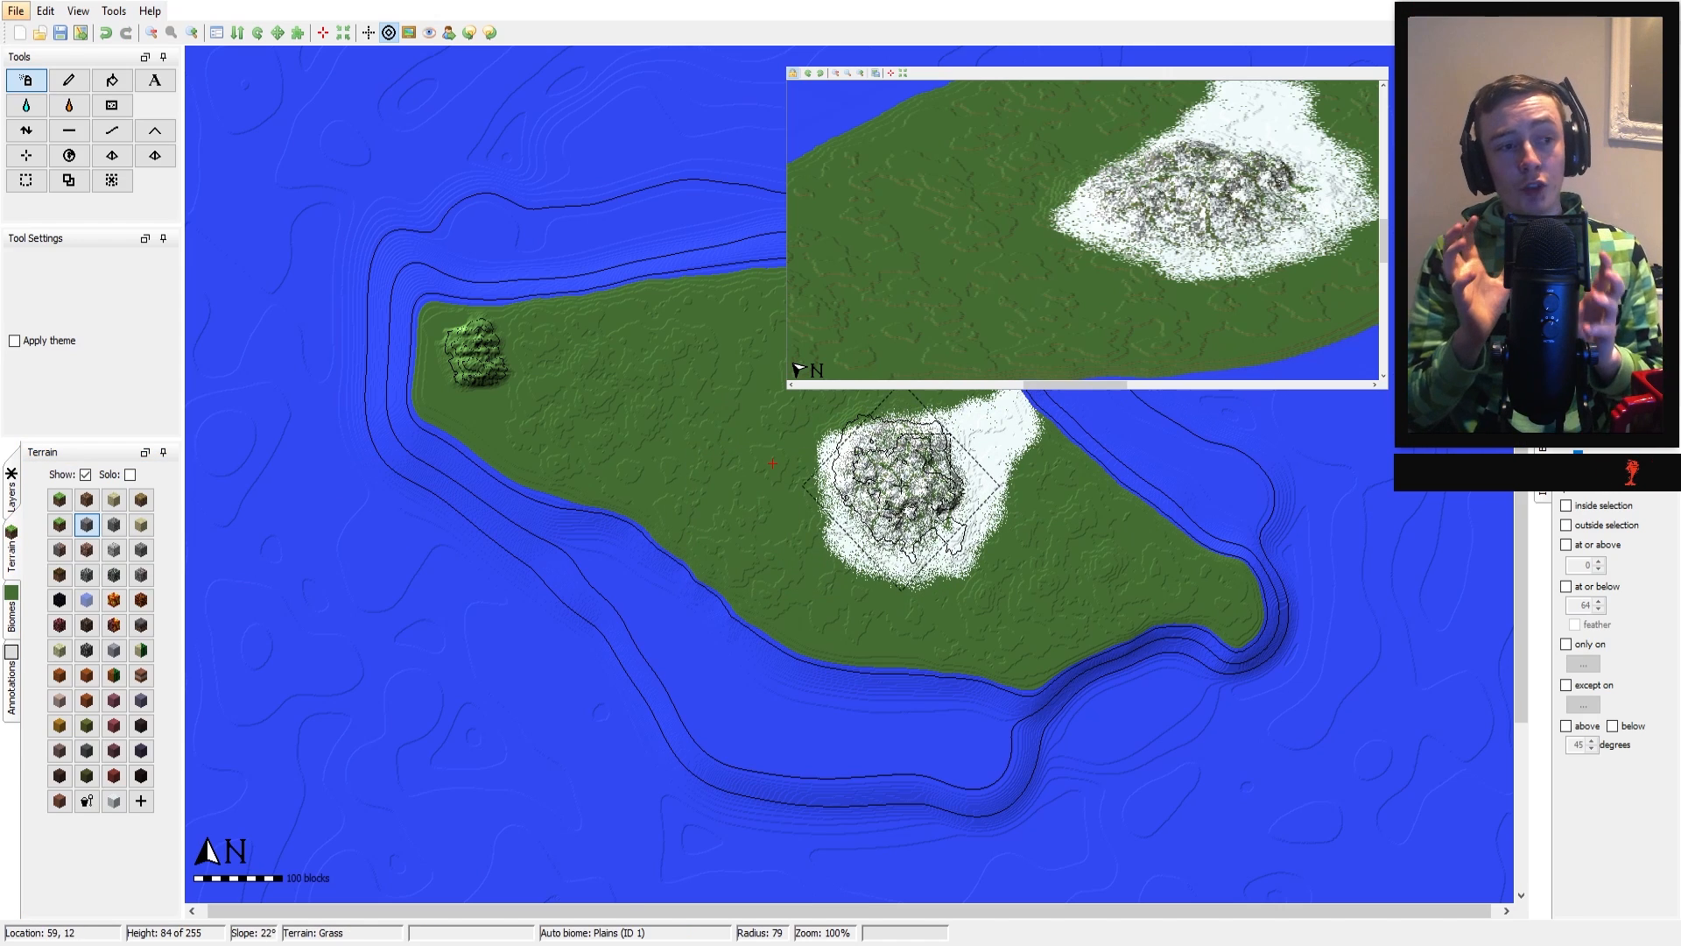
Create a small lava pool in the snow northeast of the central mountain and shrink it with the Flatten tool at brush radius 10
left_click(26, 155)
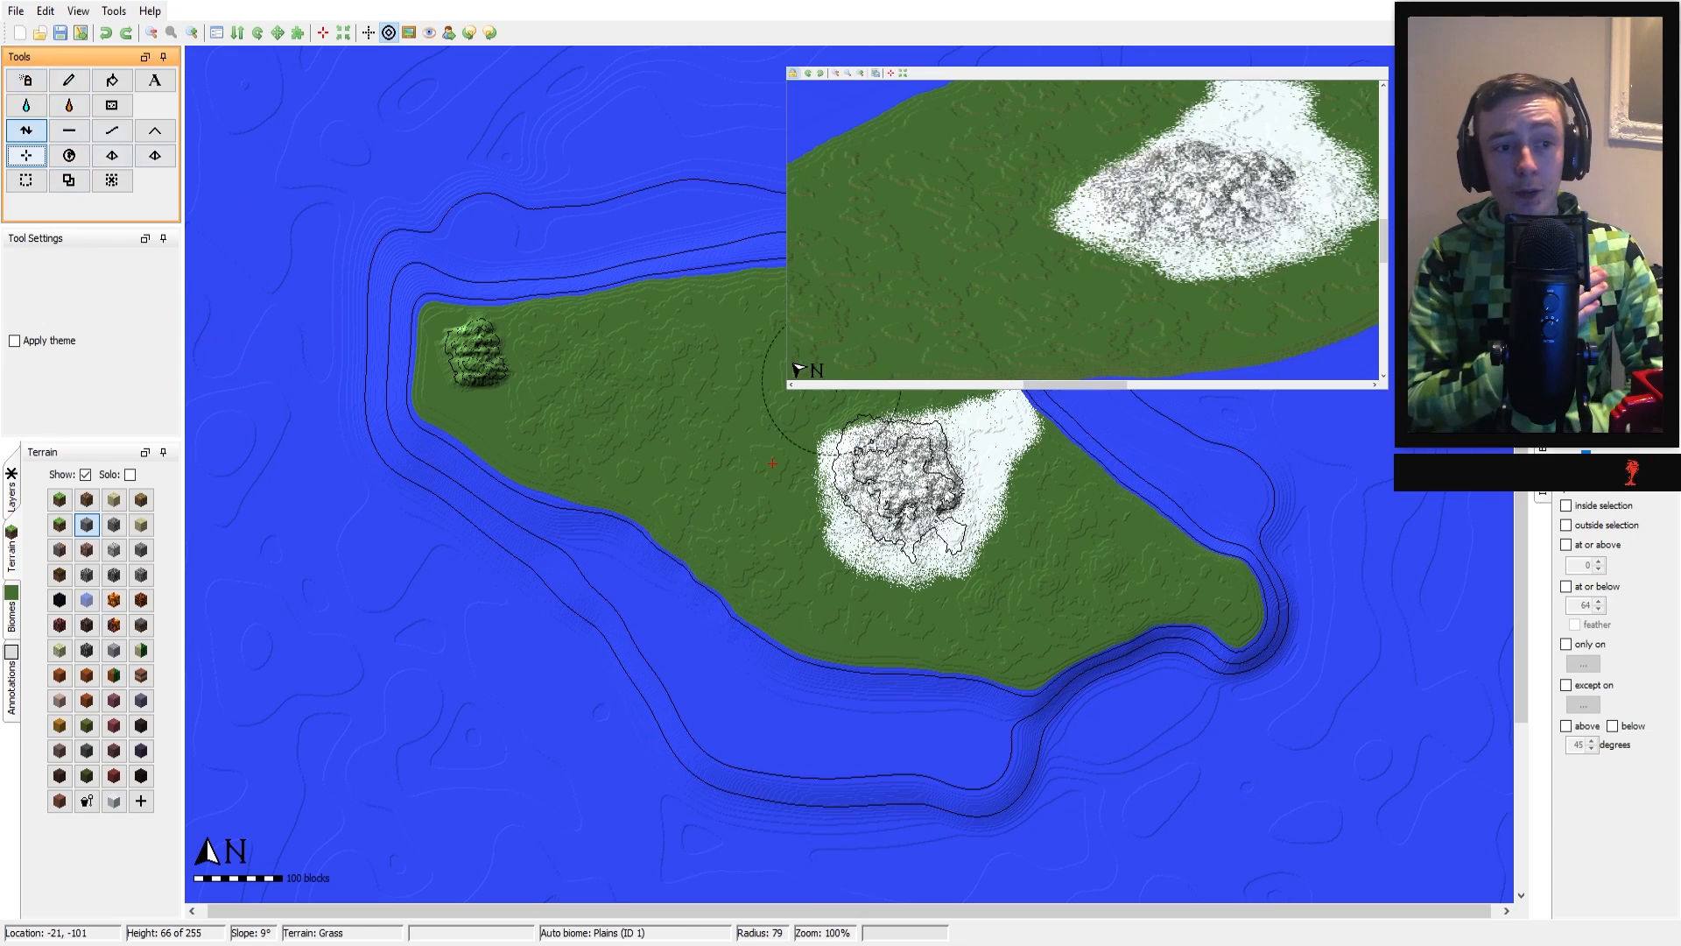
left_click(26, 130)
scroll(978, 460, "up", 7)
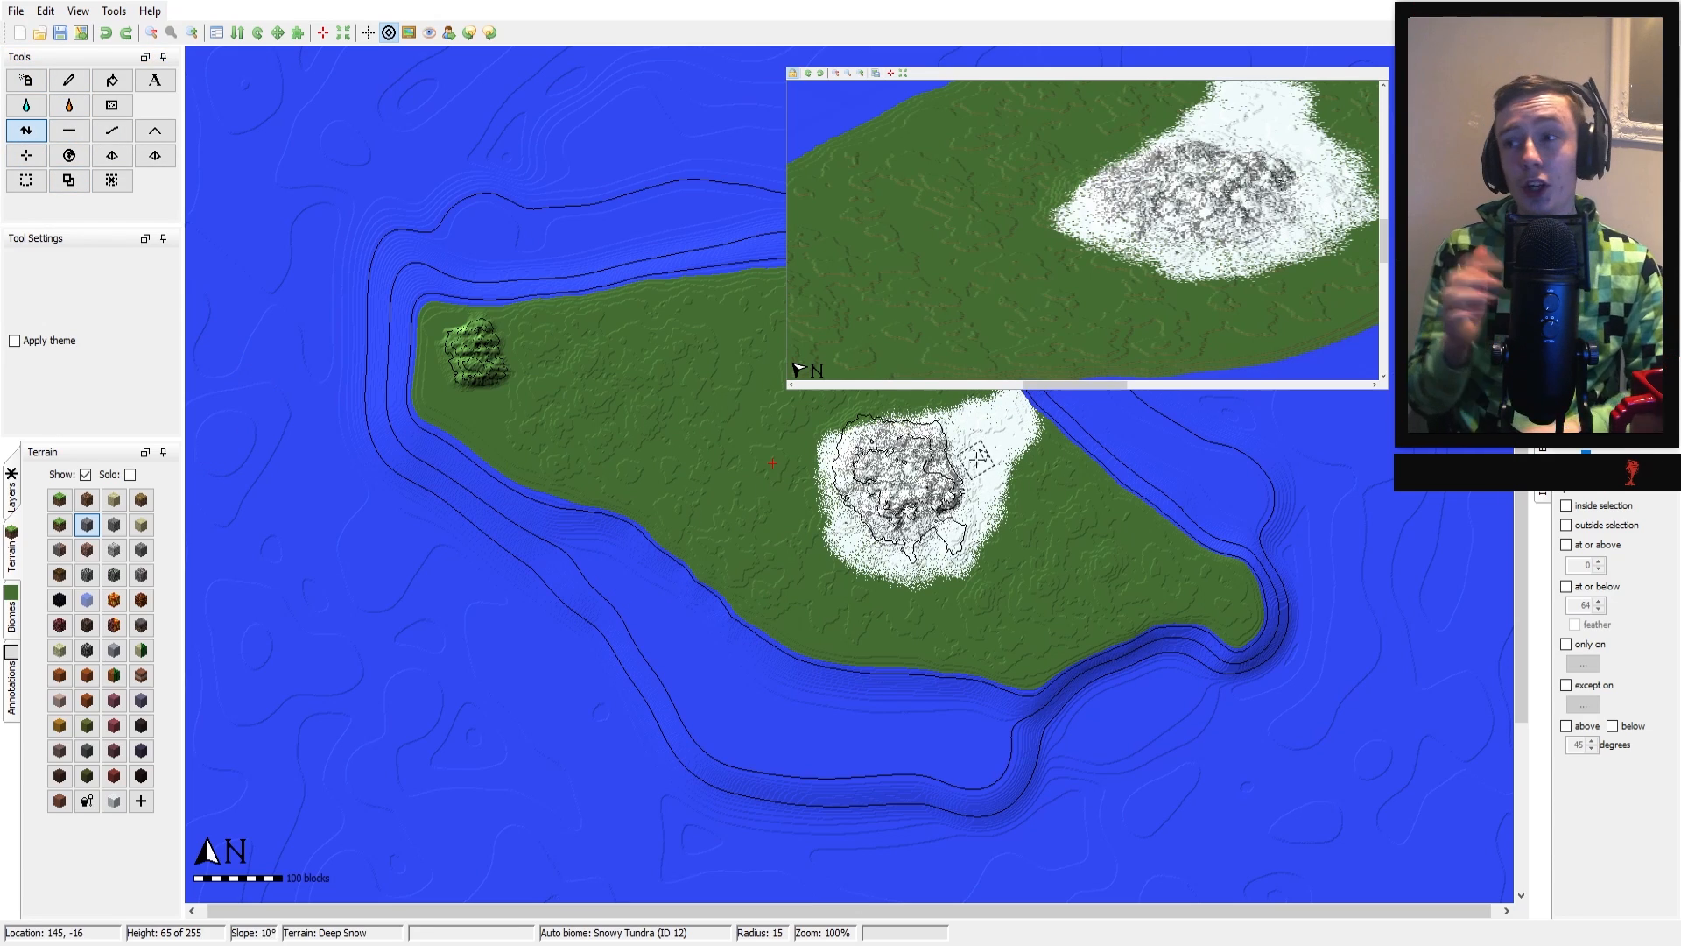
right_click(979, 442)
left_click(70, 105)
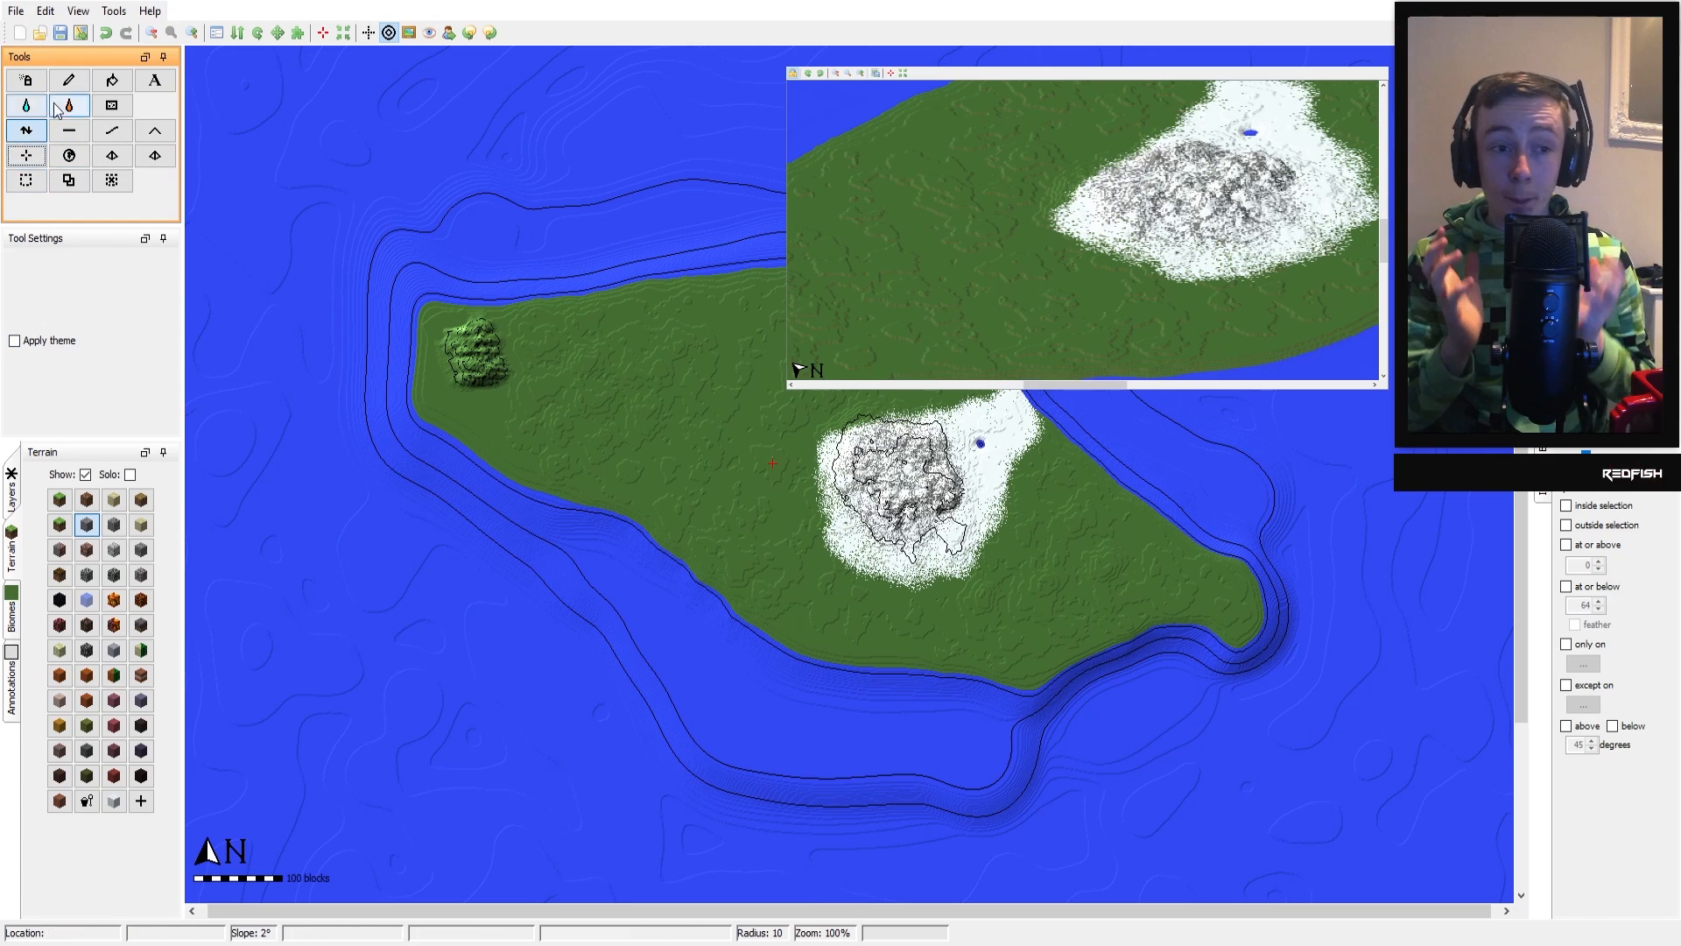
left_click(978, 443)
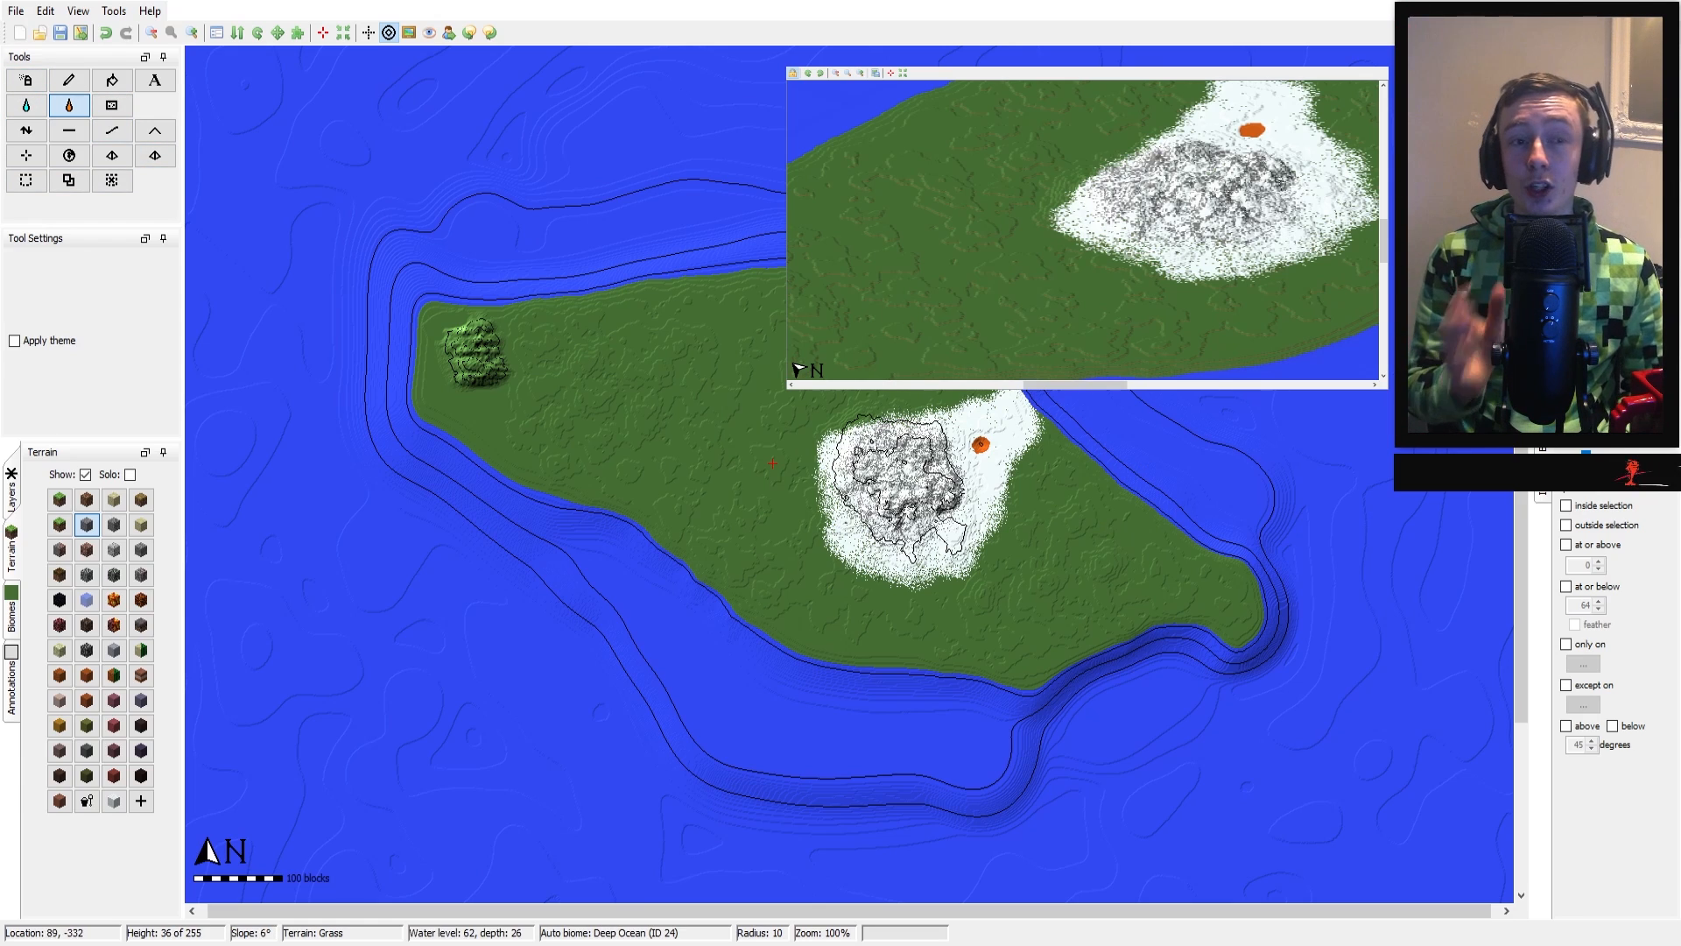
left_click(69, 131)
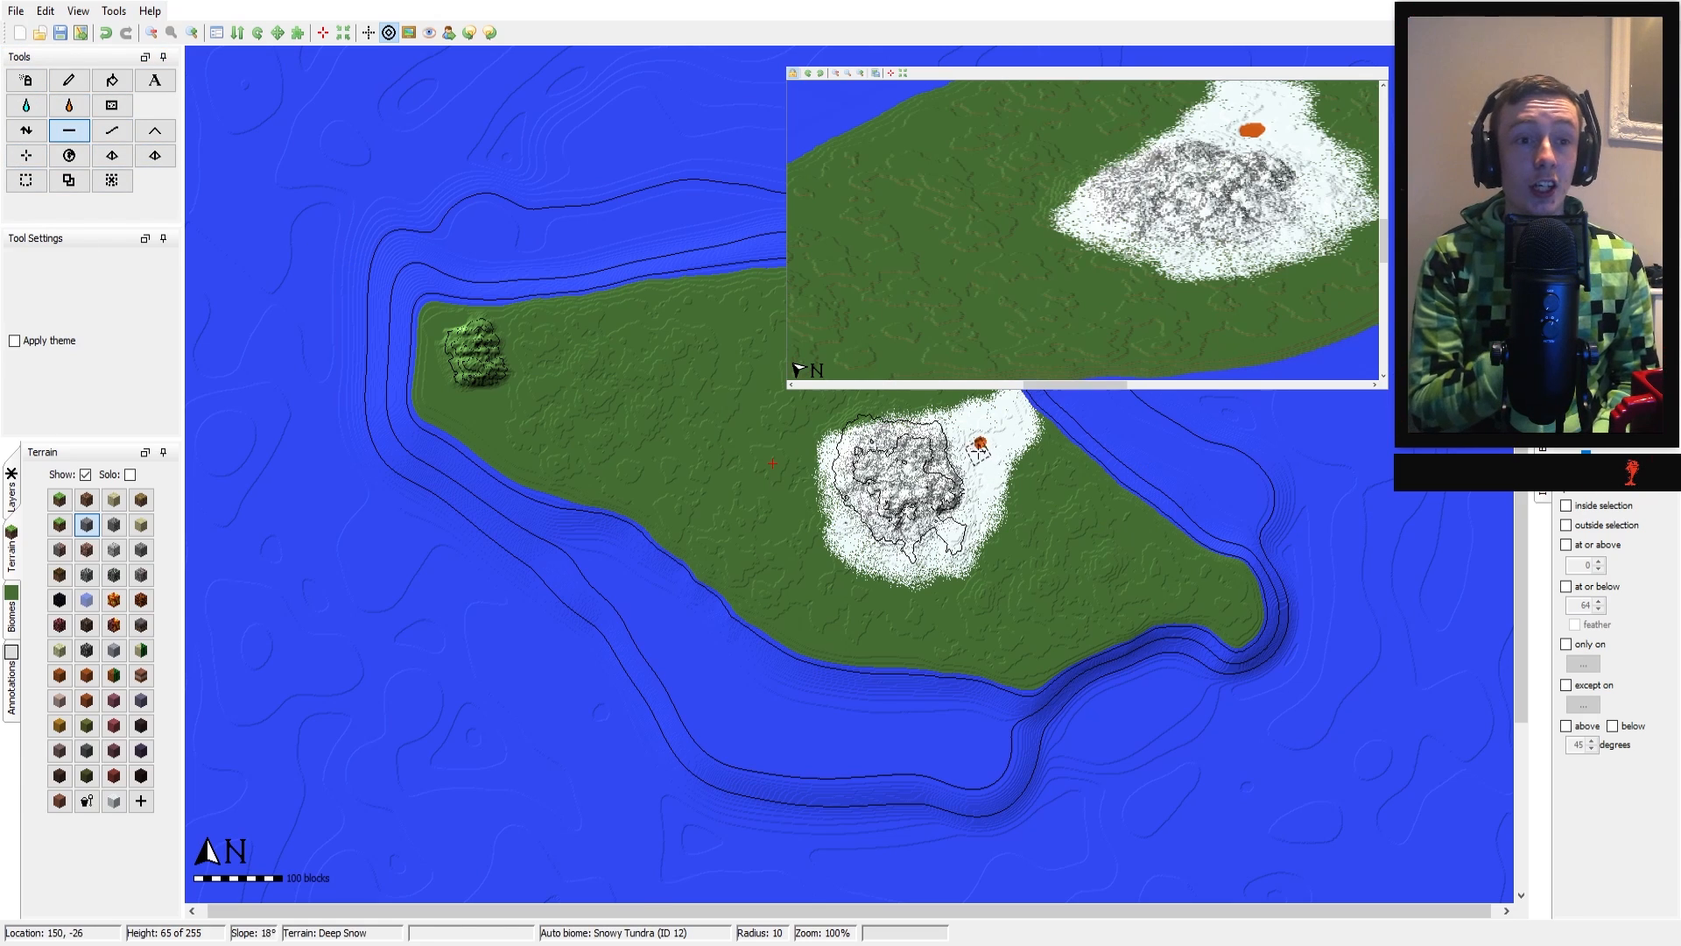
left_click_drag(978, 446, 982, 442)
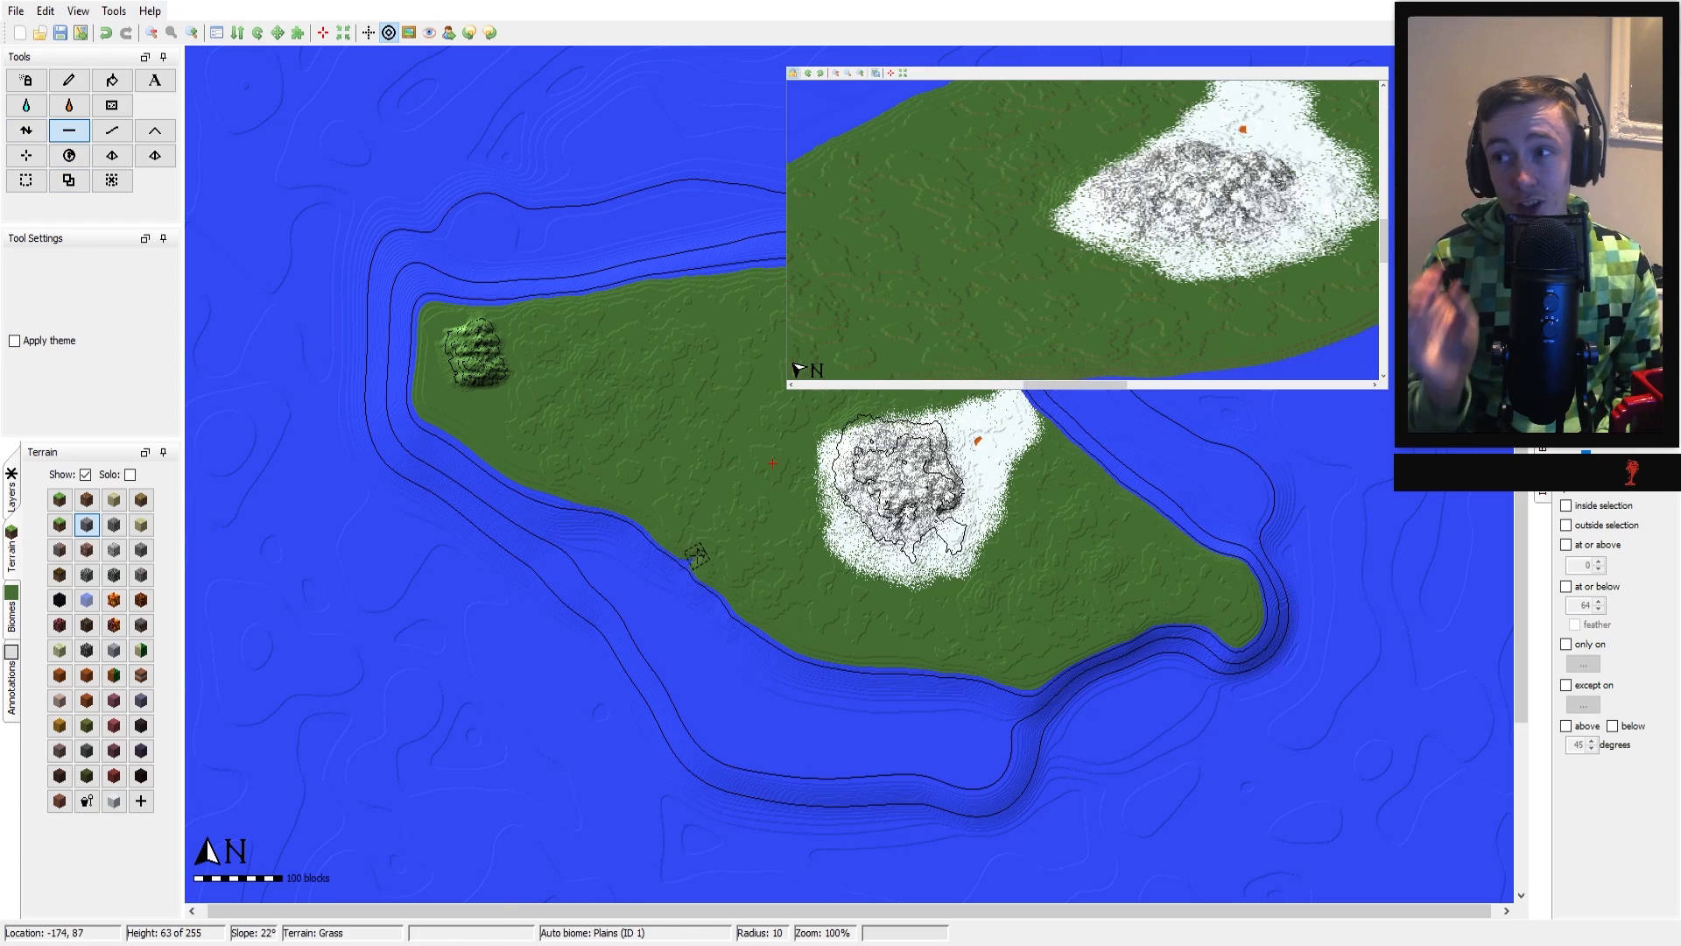
Carve a winding river from the southwest coast around to the north side of the central mountain with the Flatten tool at radius 10
left_click_drag(694, 556, 762, 460)
left_click_drag(839, 399, 900, 399)
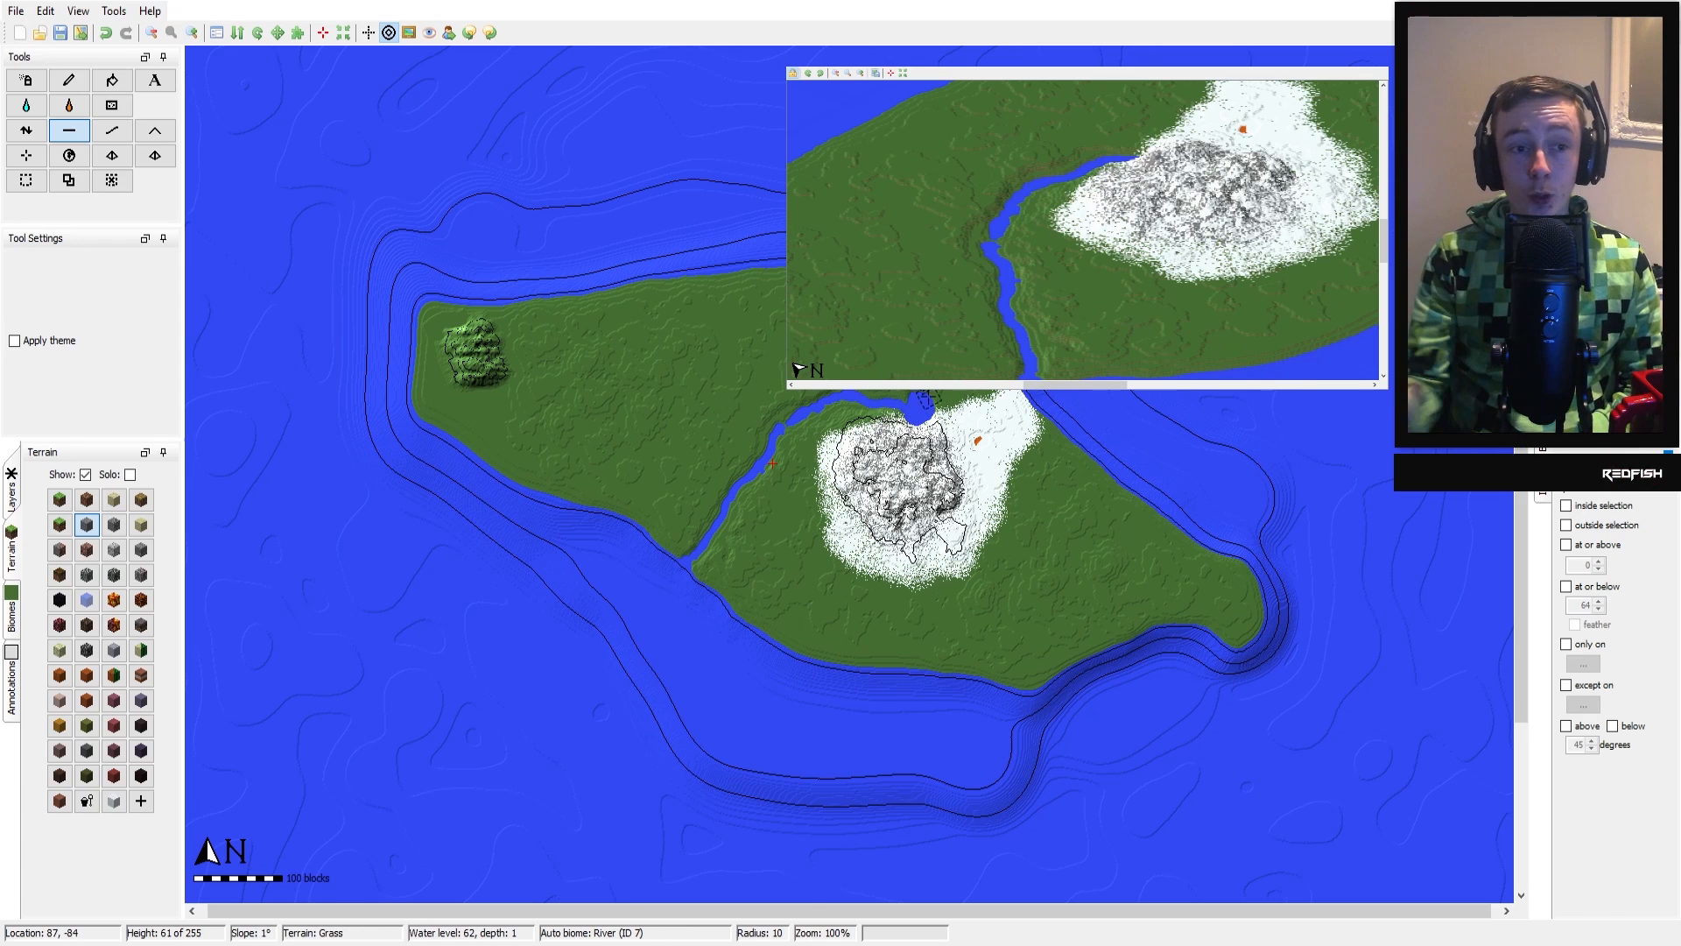
Dig a small pit in the grassland southeast of the central mountain, level it and flood it with water
left_click(26, 130)
right_click(1063, 570)
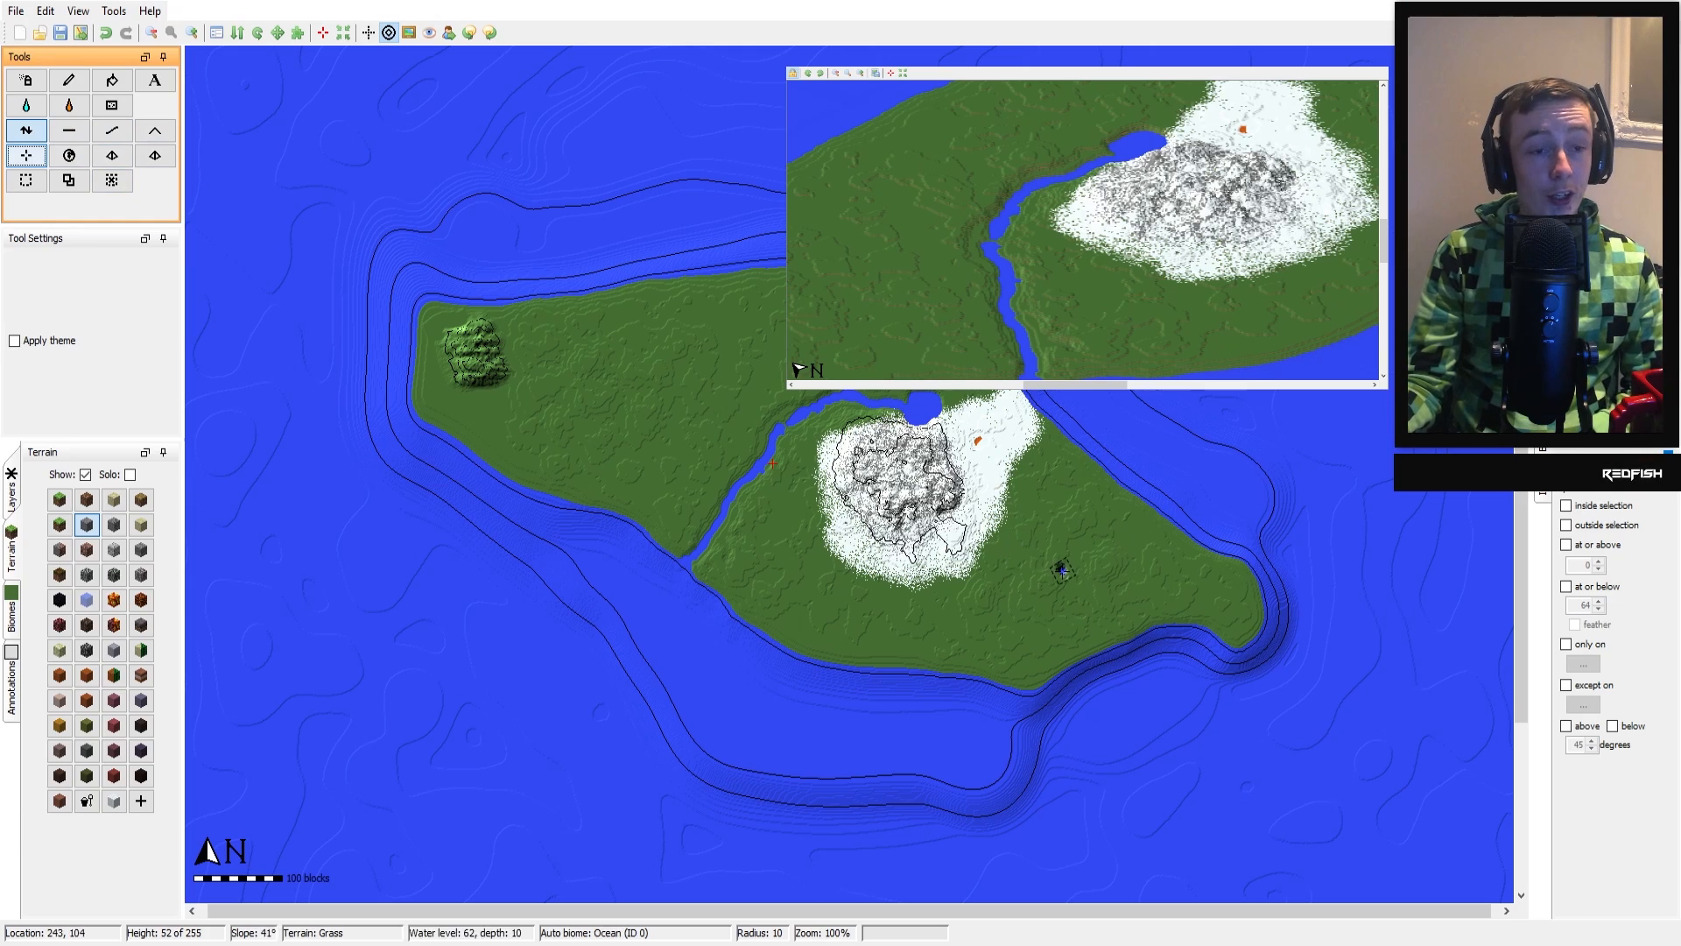
left_click(69, 131)
left_click(1065, 570)
left_click(26, 105)
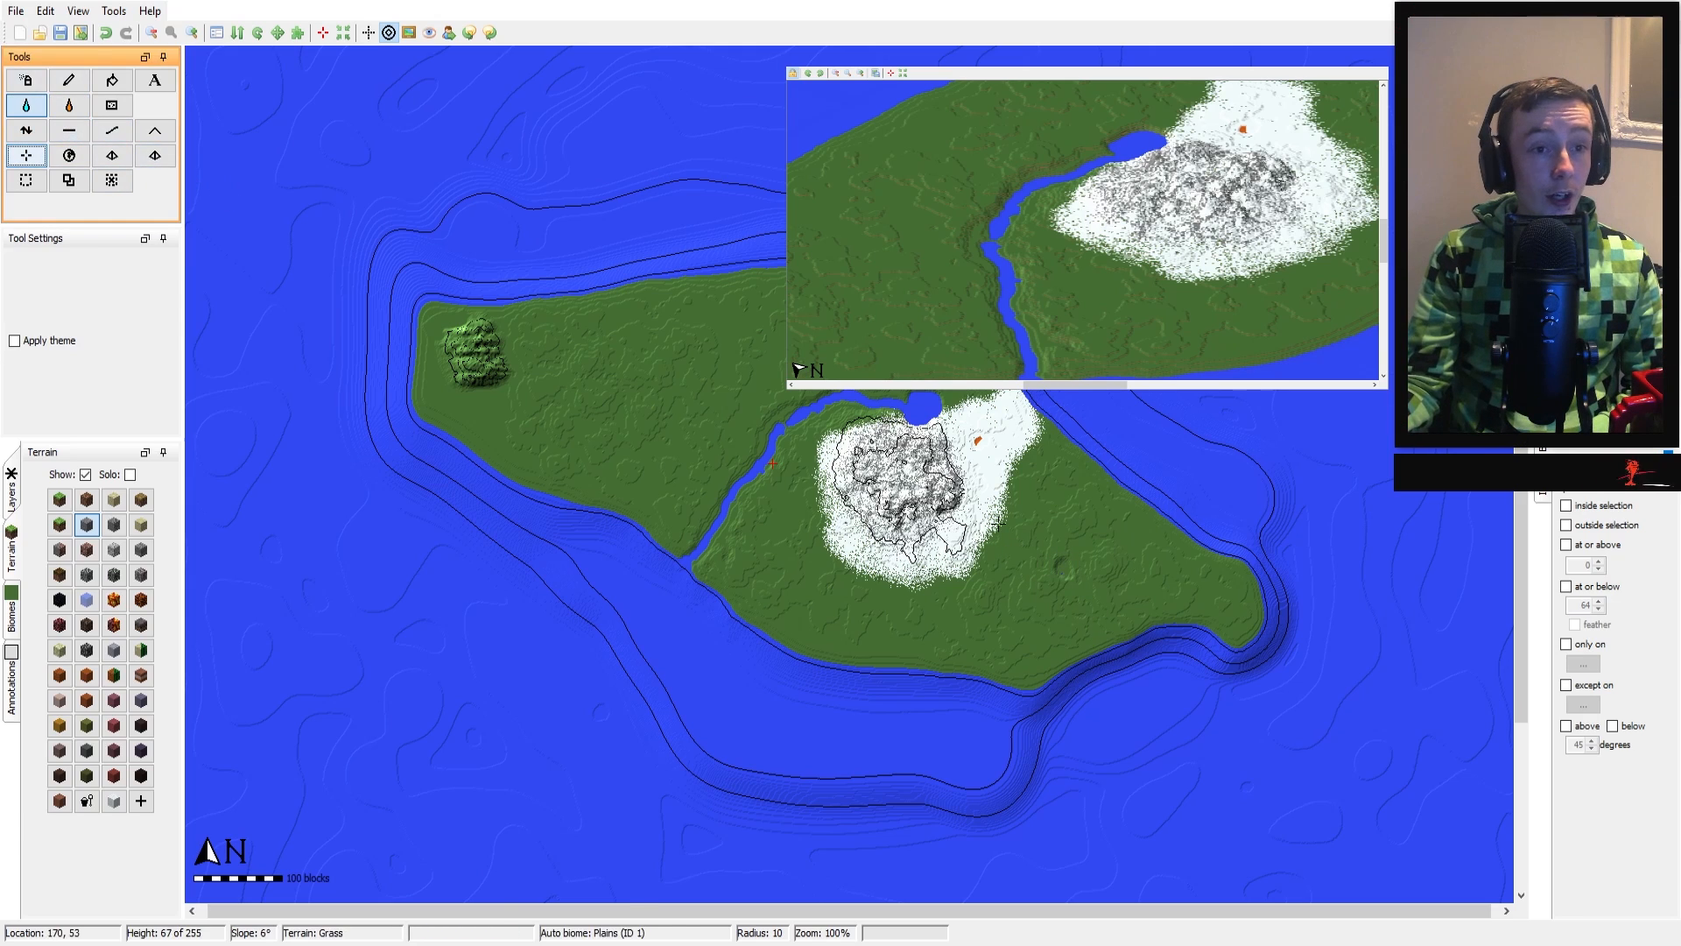
left_click(1065, 569)
Enlarge the southeastern pond by flattening the ground beside it and flooding that area with water
left_click(69, 131)
left_click(1067, 563)
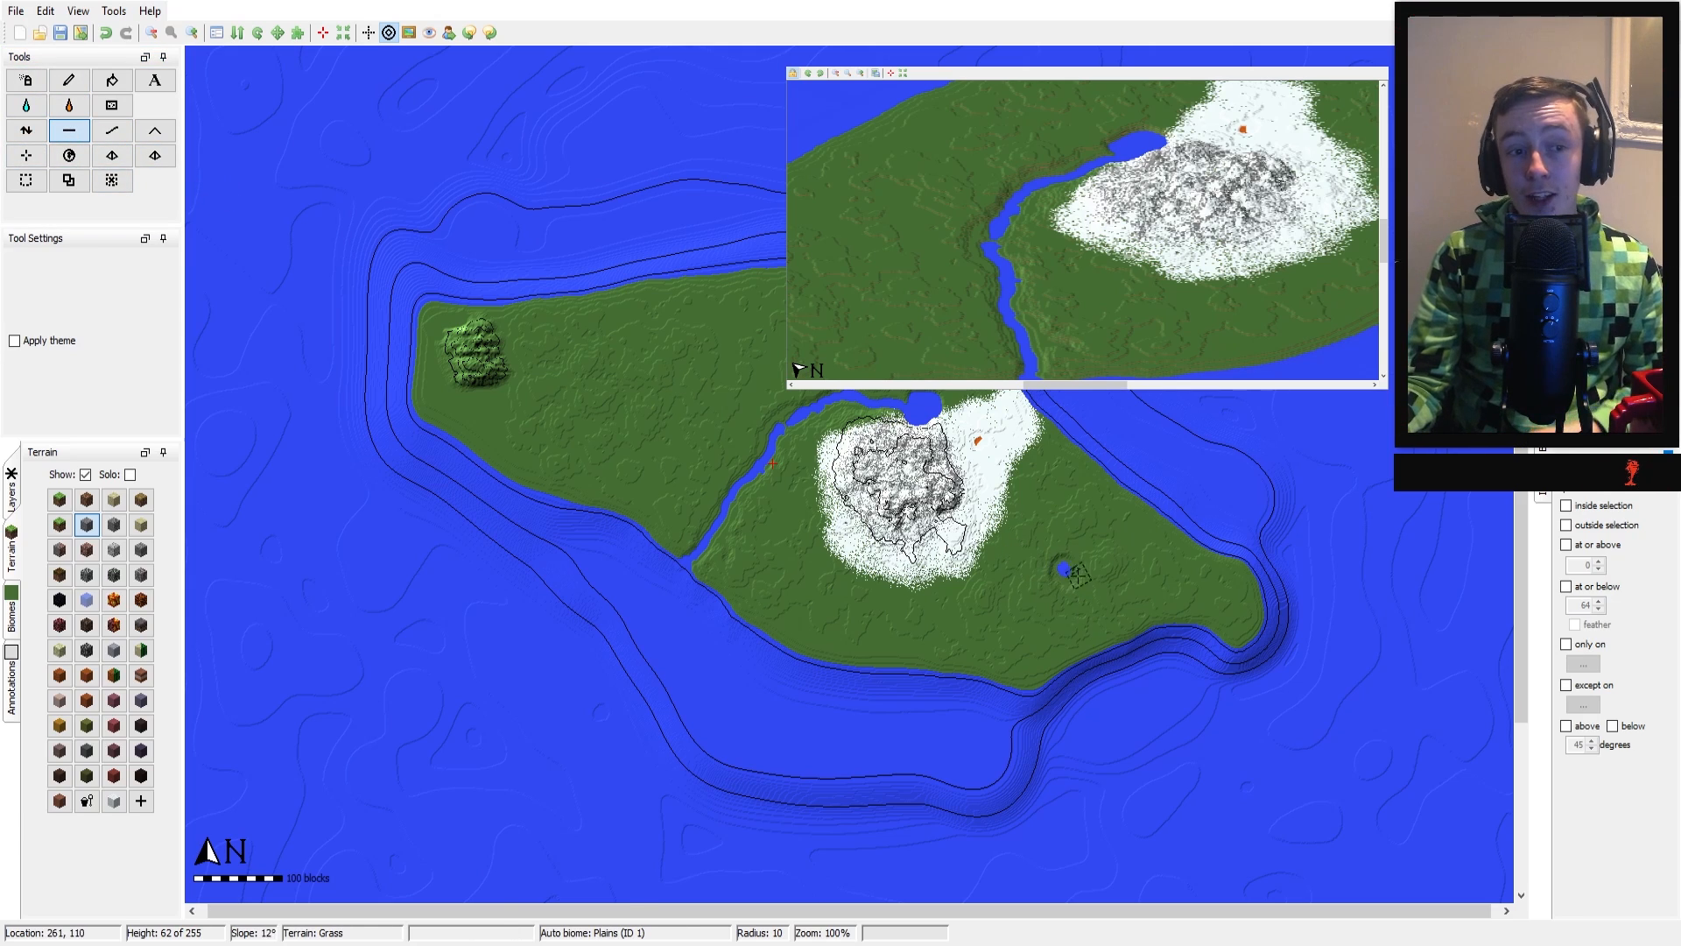
left_click(26, 105)
left_click(1059, 571)
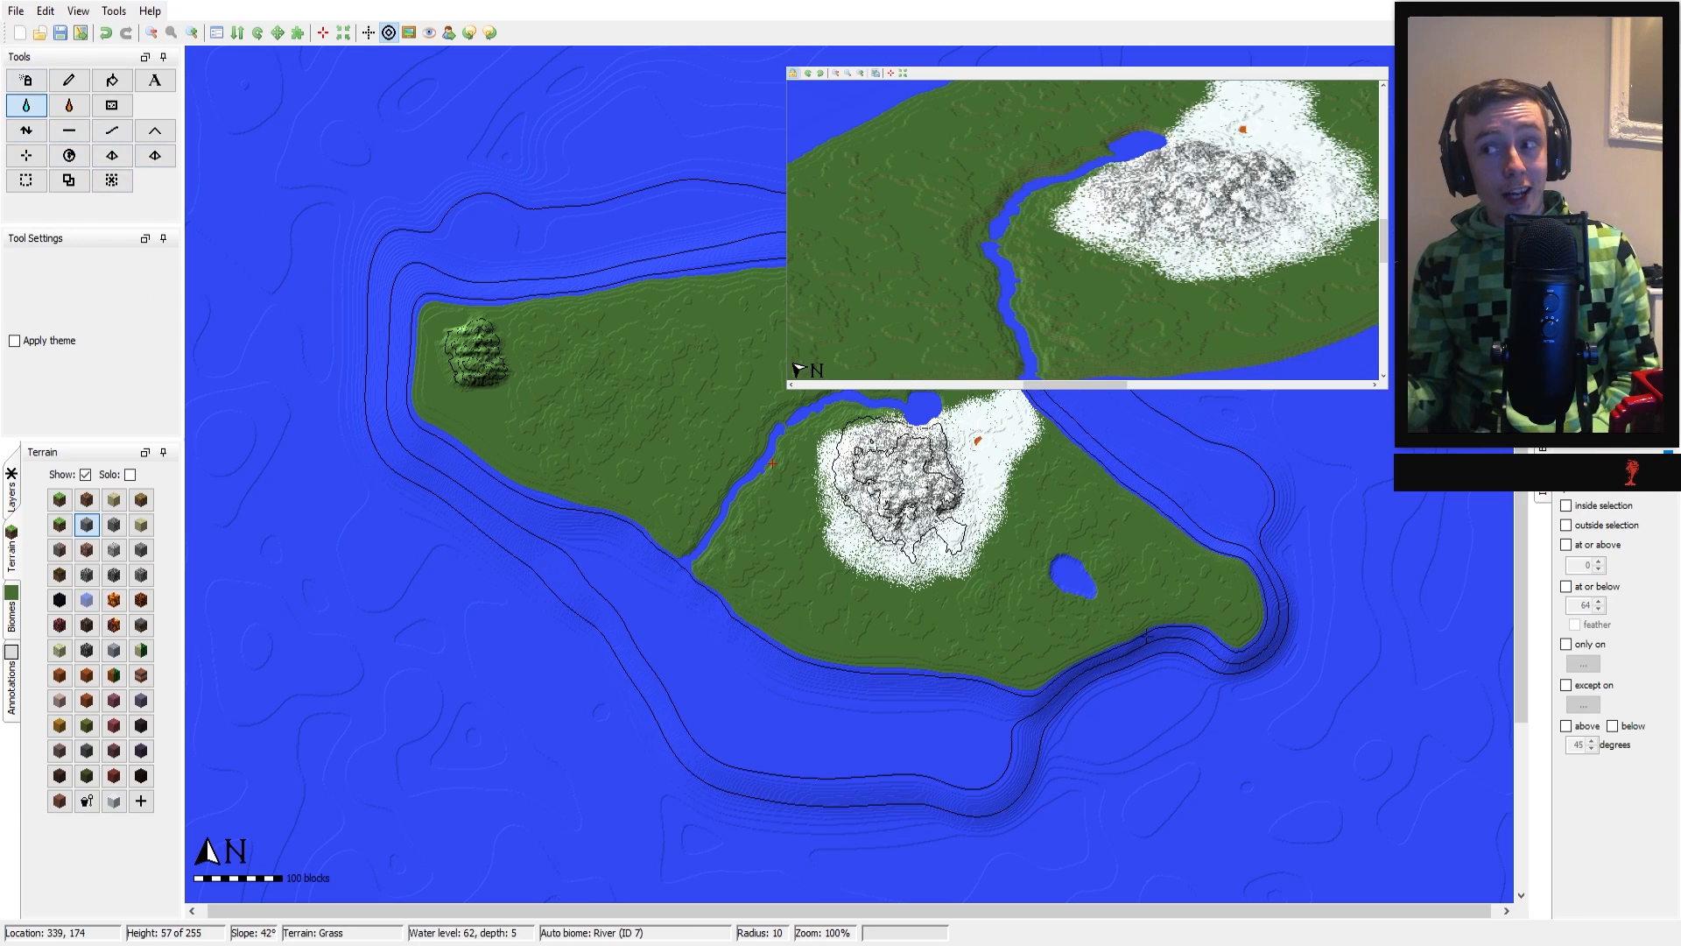
Spray sand terrain over the island's southeastern tip and along the adjoining southern shore
left_click(114, 499)
left_click(26, 80)
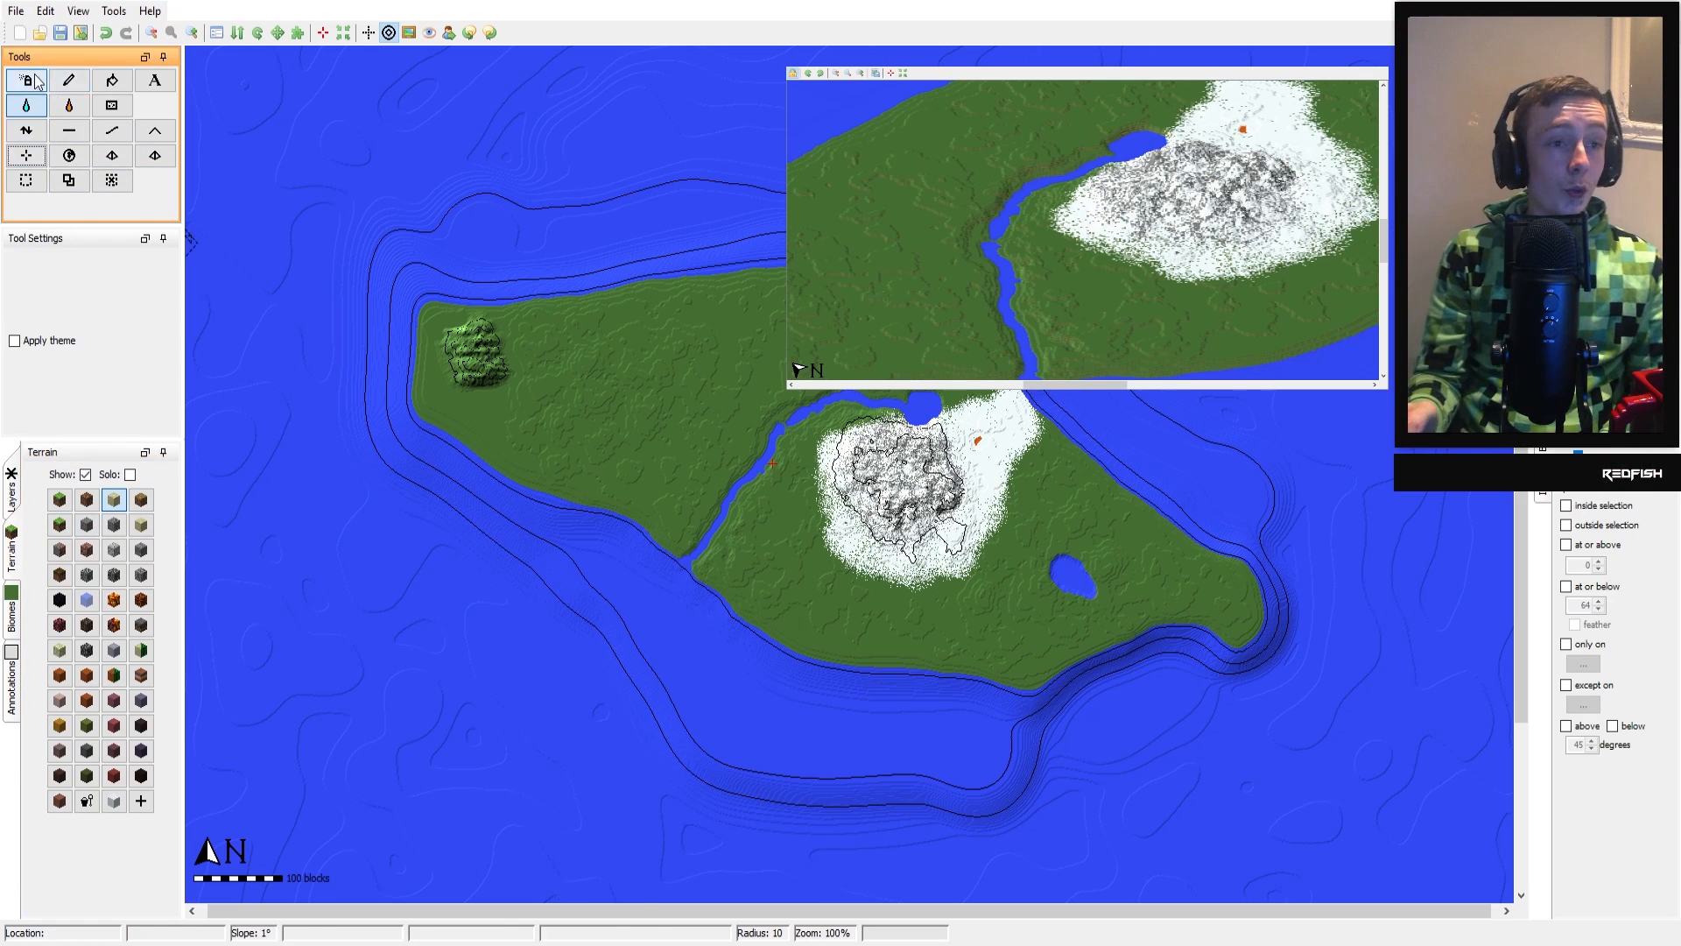
scroll(1230, 606, "down", 2)
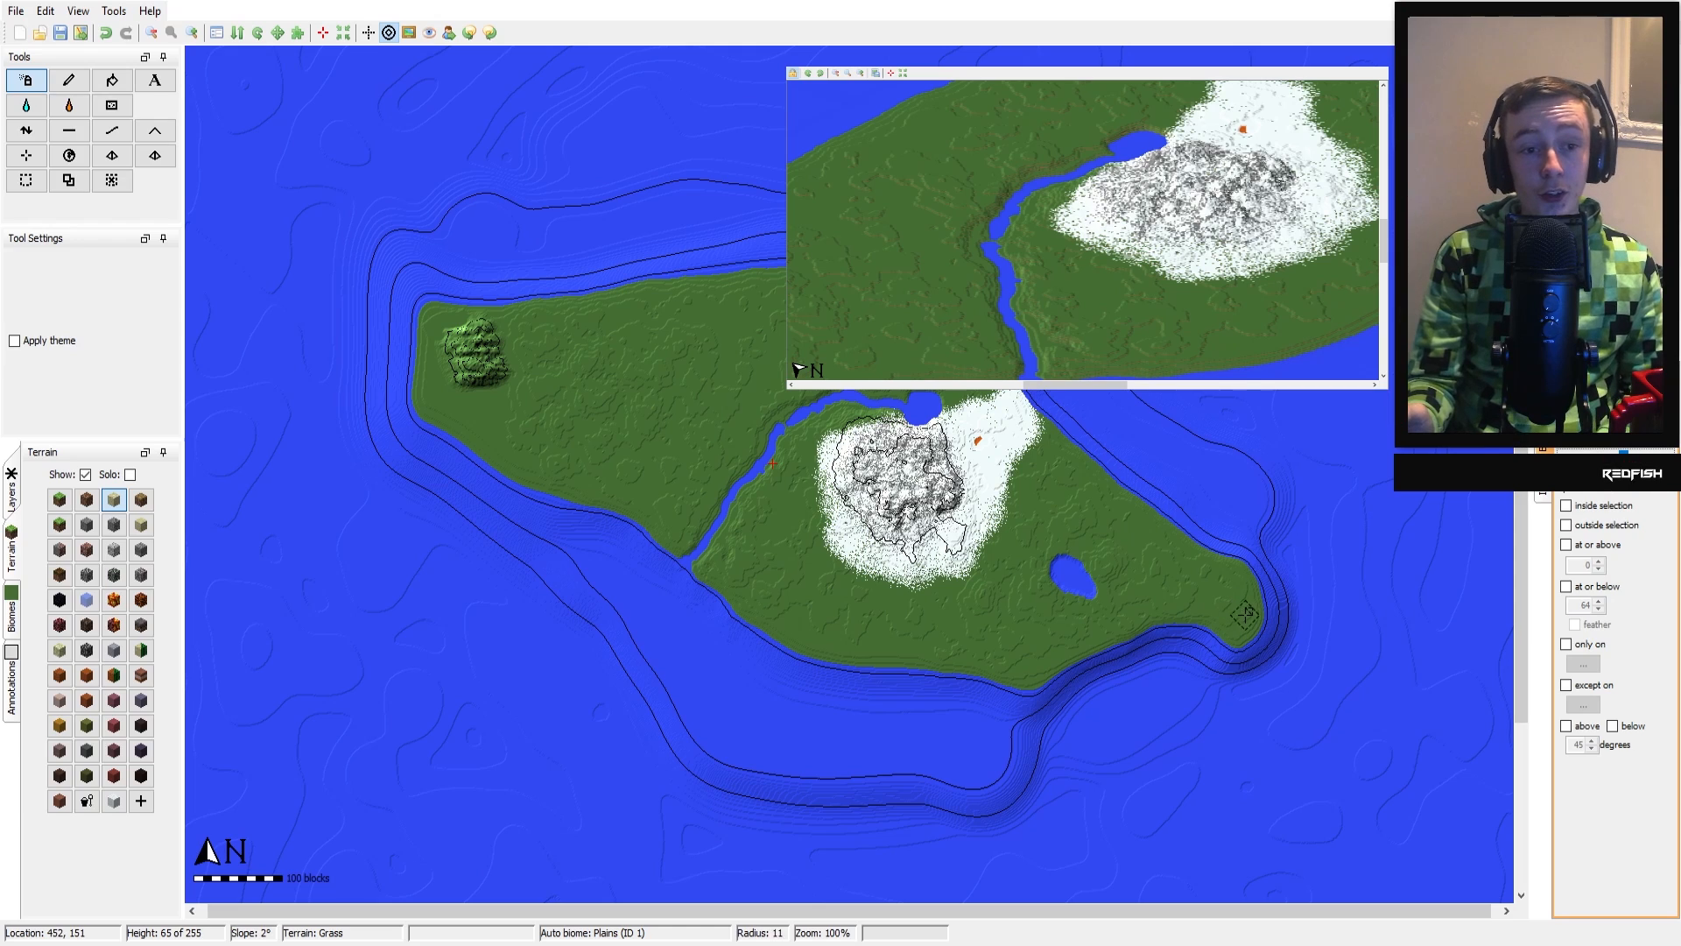
scroll(1247, 613, "down", 1)
mouse_move(1246, 616)
left_mouse_down()
mouse_move(1237, 630)
mouse_move(1245, 586)
mouse_move(1222, 596)
mouse_move(1204, 561)
mouse_move(1208, 618)
mouse_move(1124, 632)
mouse_move(1189, 606)
mouse_move(1194, 547)
mouse_move(1182, 600)
mouse_move(1148, 624)
mouse_move(1198, 648)
mouse_move(1153, 626)
left_mouse_up()
left_click(69, 130)
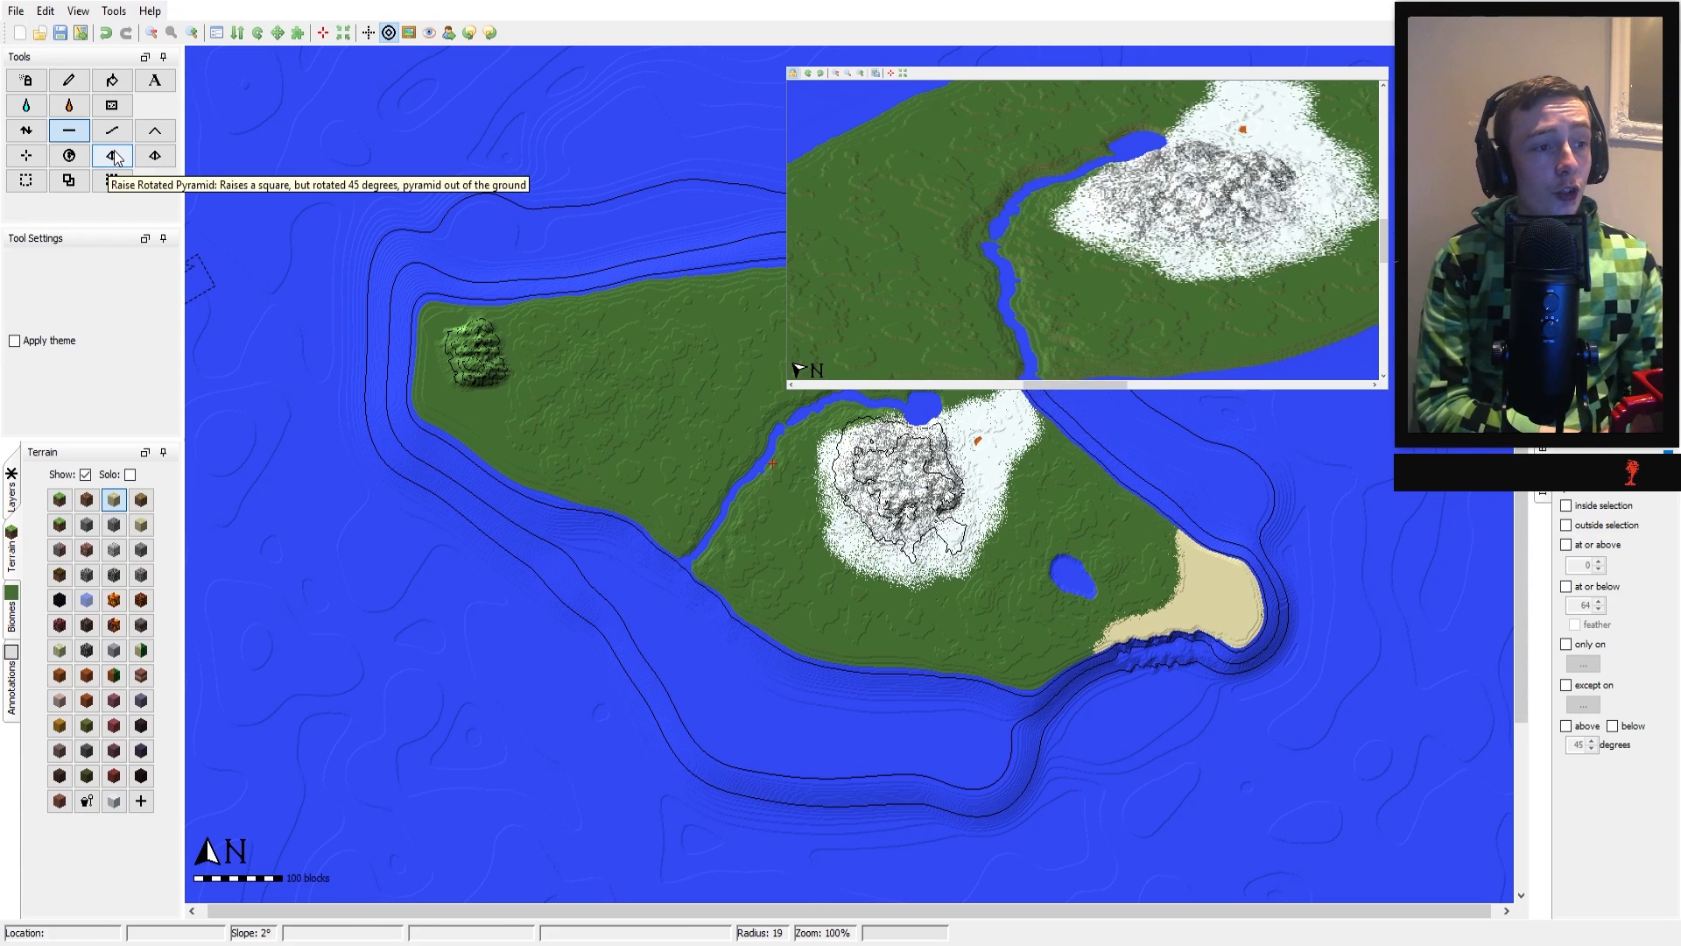
Spray a wide band of desert sand from the north coast to the south coast across the island's western half
left_click(140, 650)
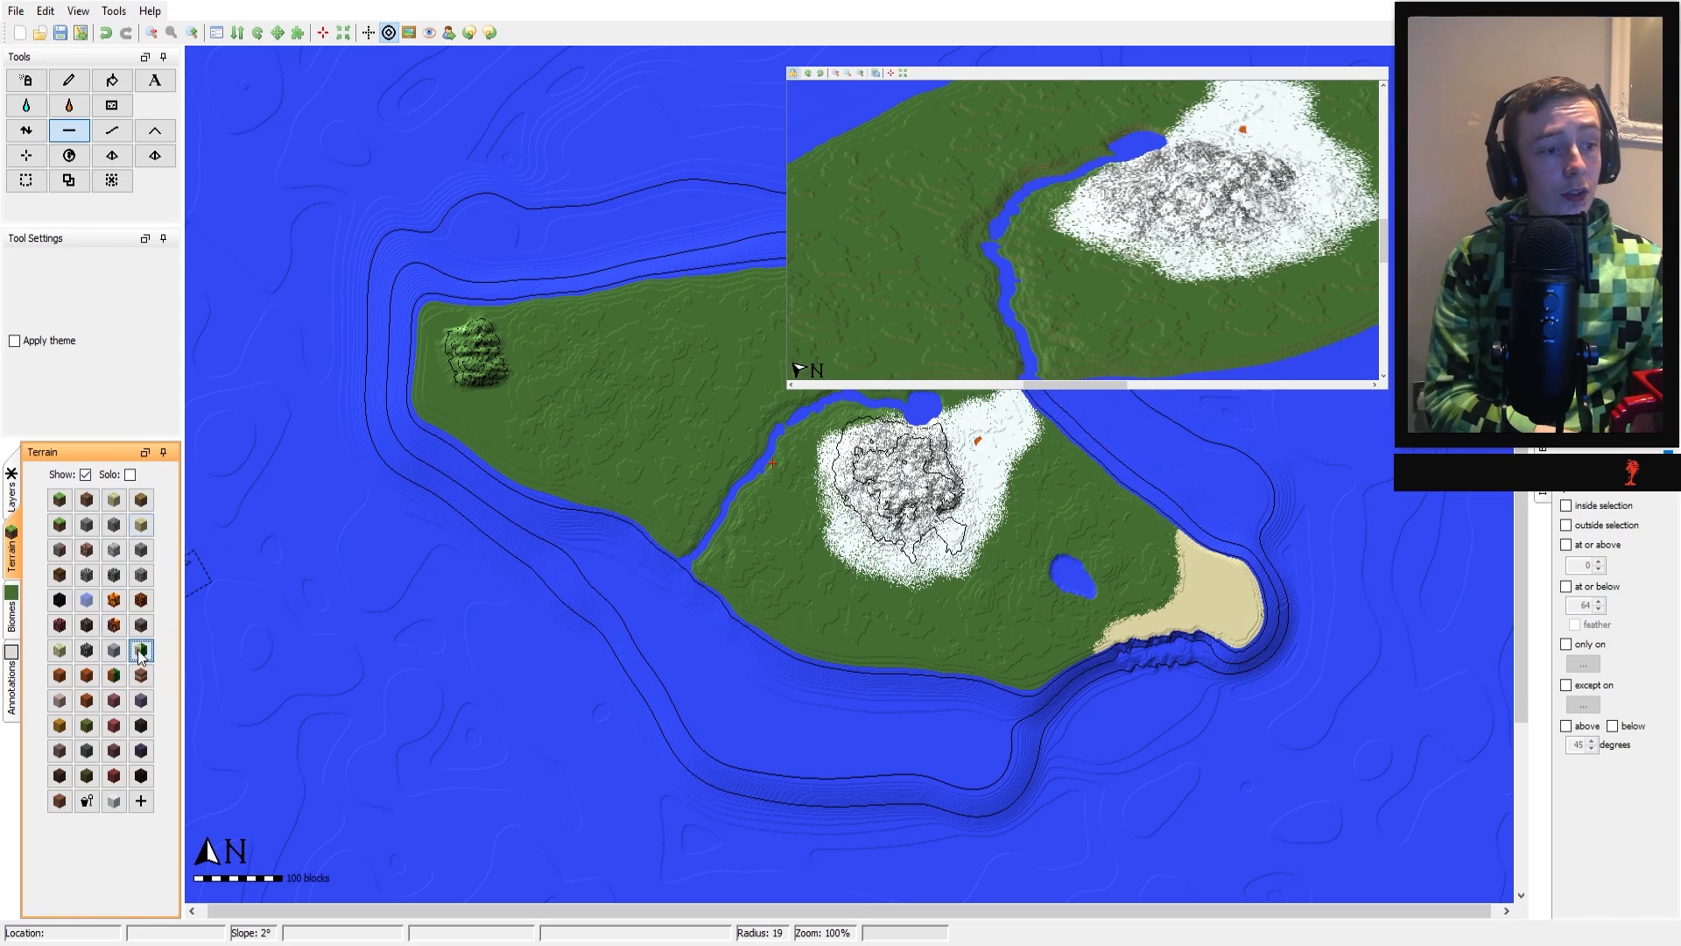
left_click(27, 80)
mouse_move(610, 310)
left_mouse_down()
mouse_move(659, 331)
mouse_move(595, 351)
mouse_move(618, 372)
mouse_move(604, 394)
mouse_move(689, 324)
mouse_move(680, 379)
mouse_move(646, 425)
mouse_move(705, 371)
left_mouse_up()
mouse_move(845, 320)
left_mouse_down()
mouse_move(1110, 241)
mouse_move(1005, 178)
mouse_move(1127, 219)
left_mouse_up()
mouse_move(578, 424)
left_mouse_down()
mouse_move(561, 491)
mouse_move(596, 499)
mouse_move(646, 458)
mouse_move(516, 467)
mouse_move(563, 419)
left_mouse_up()
Spray Deep Snow over the mountain on the western tip and cover the ground around it with stone
left_click(114, 802)
mouse_move(461, 350)
left_mouse_down()
mouse_move(480, 372)
mouse_move(494, 354)
mouse_move(473, 371)
mouse_move(449, 325)
mouse_move(495, 350)
mouse_move(429, 373)
mouse_move(462, 418)
left_mouse_up()
left_click(87, 525)
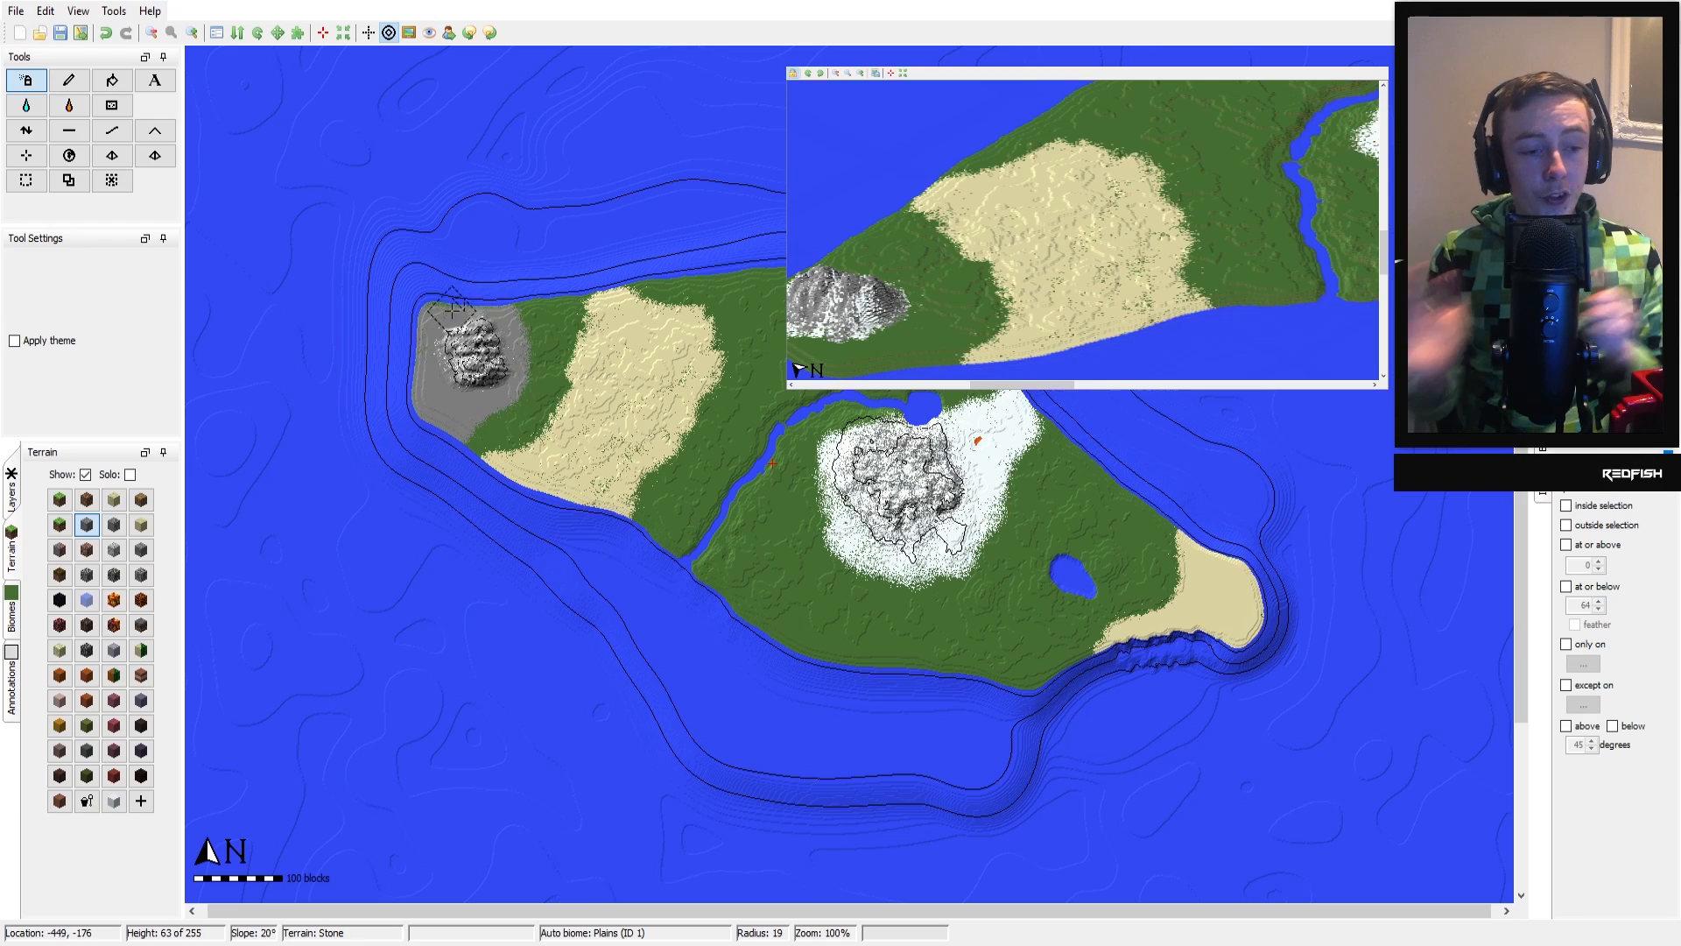
Dig a crater into the western mountain, flood it with lava and flatten the peak around it
right_click_drag(471, 344, 468, 336)
left_click(69, 106)
left_click(477, 353)
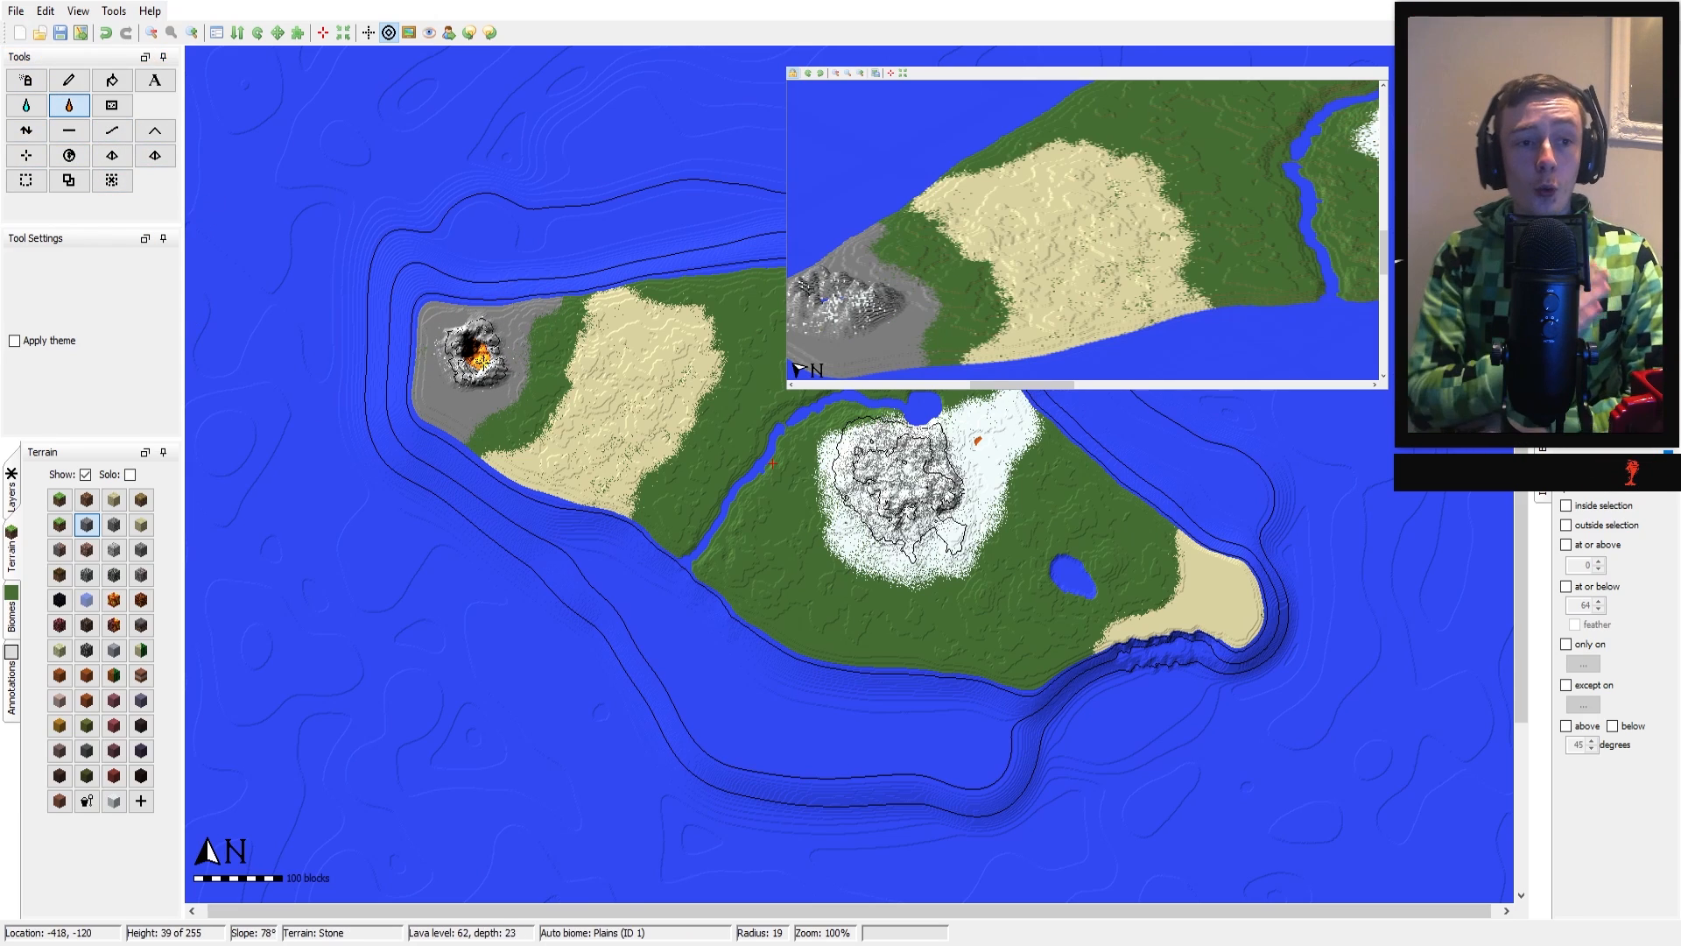
left_click_drag(1139, 169, 1287, 125)
left_click(69, 131)
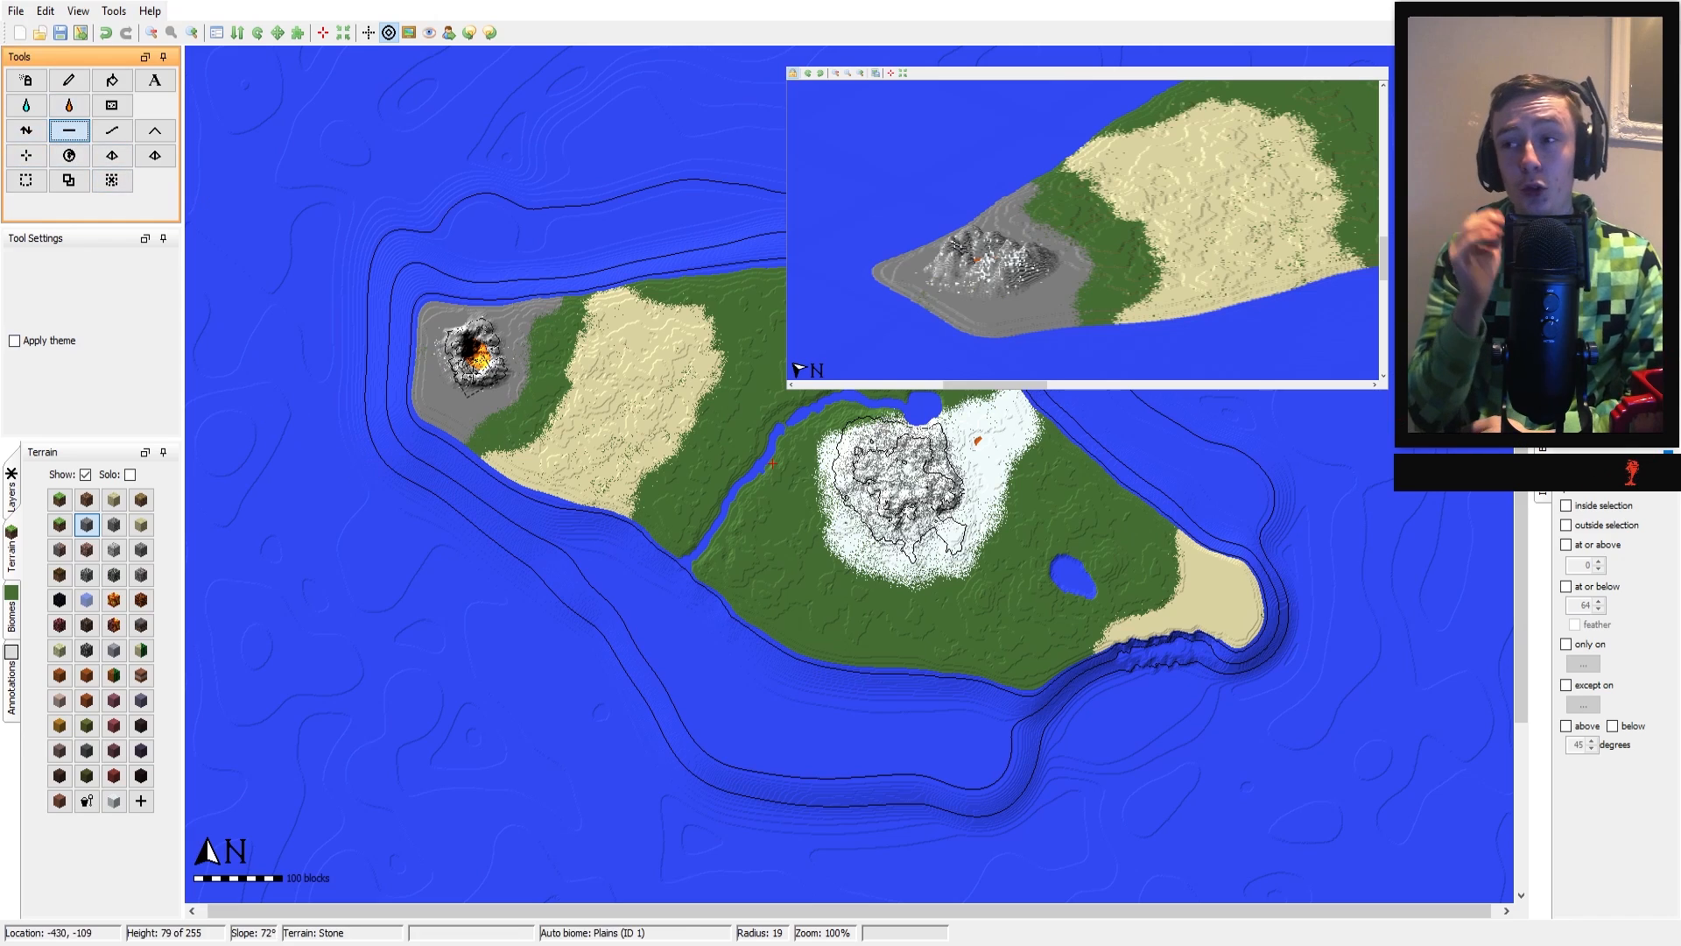
left_click_drag(473, 354, 478, 354)
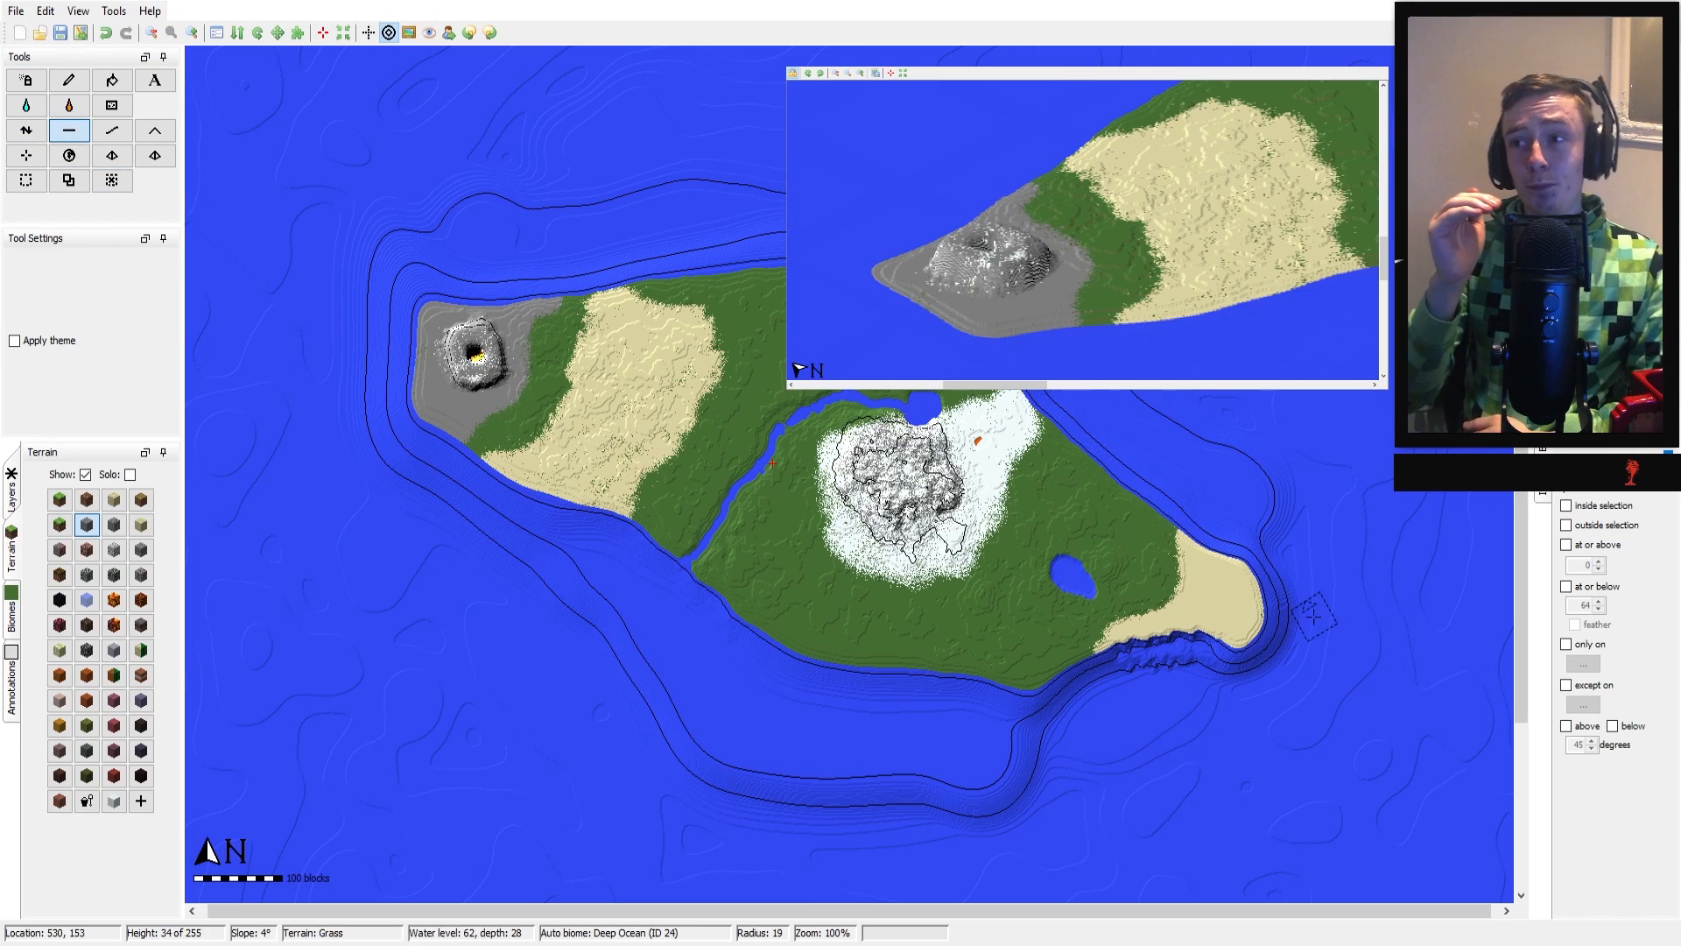
Deepen the western volcano's crater and build up its outer slopes, flooding the crater with lava
left_click(26, 132)
right_click_drag(476, 355, 480, 358)
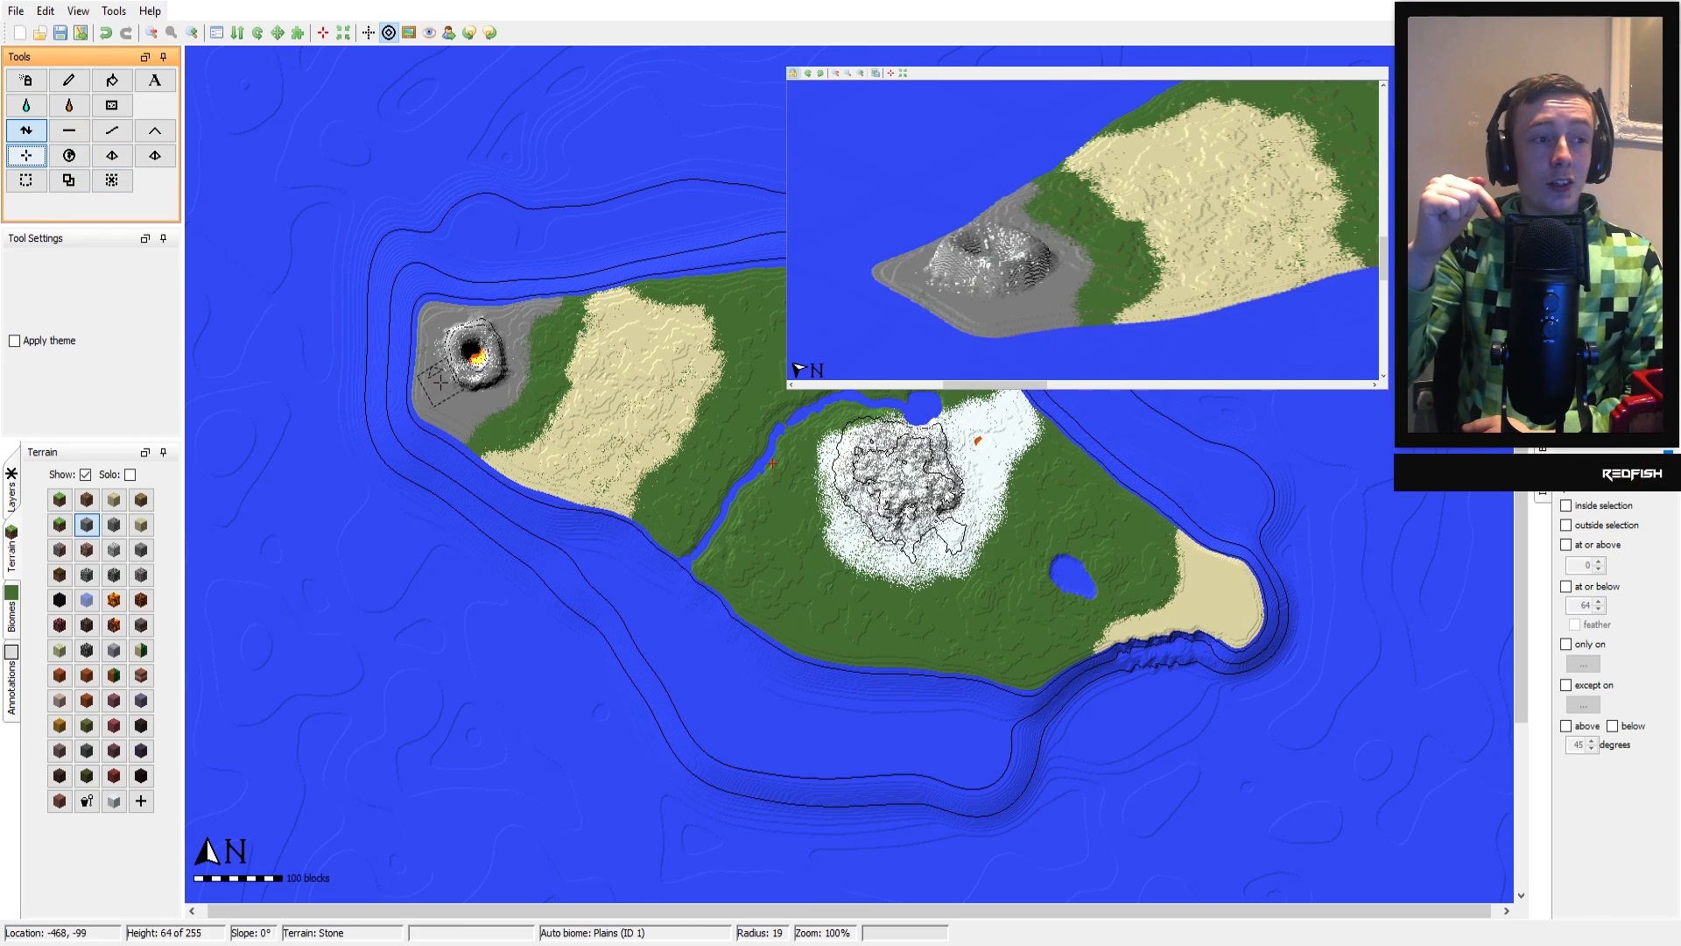
mouse_move(480, 361)
left_mouse_down()
mouse_move(473, 384)
mouse_move(497, 336)
mouse_move(503, 383)
mouse_move(443, 378)
left_mouse_up()
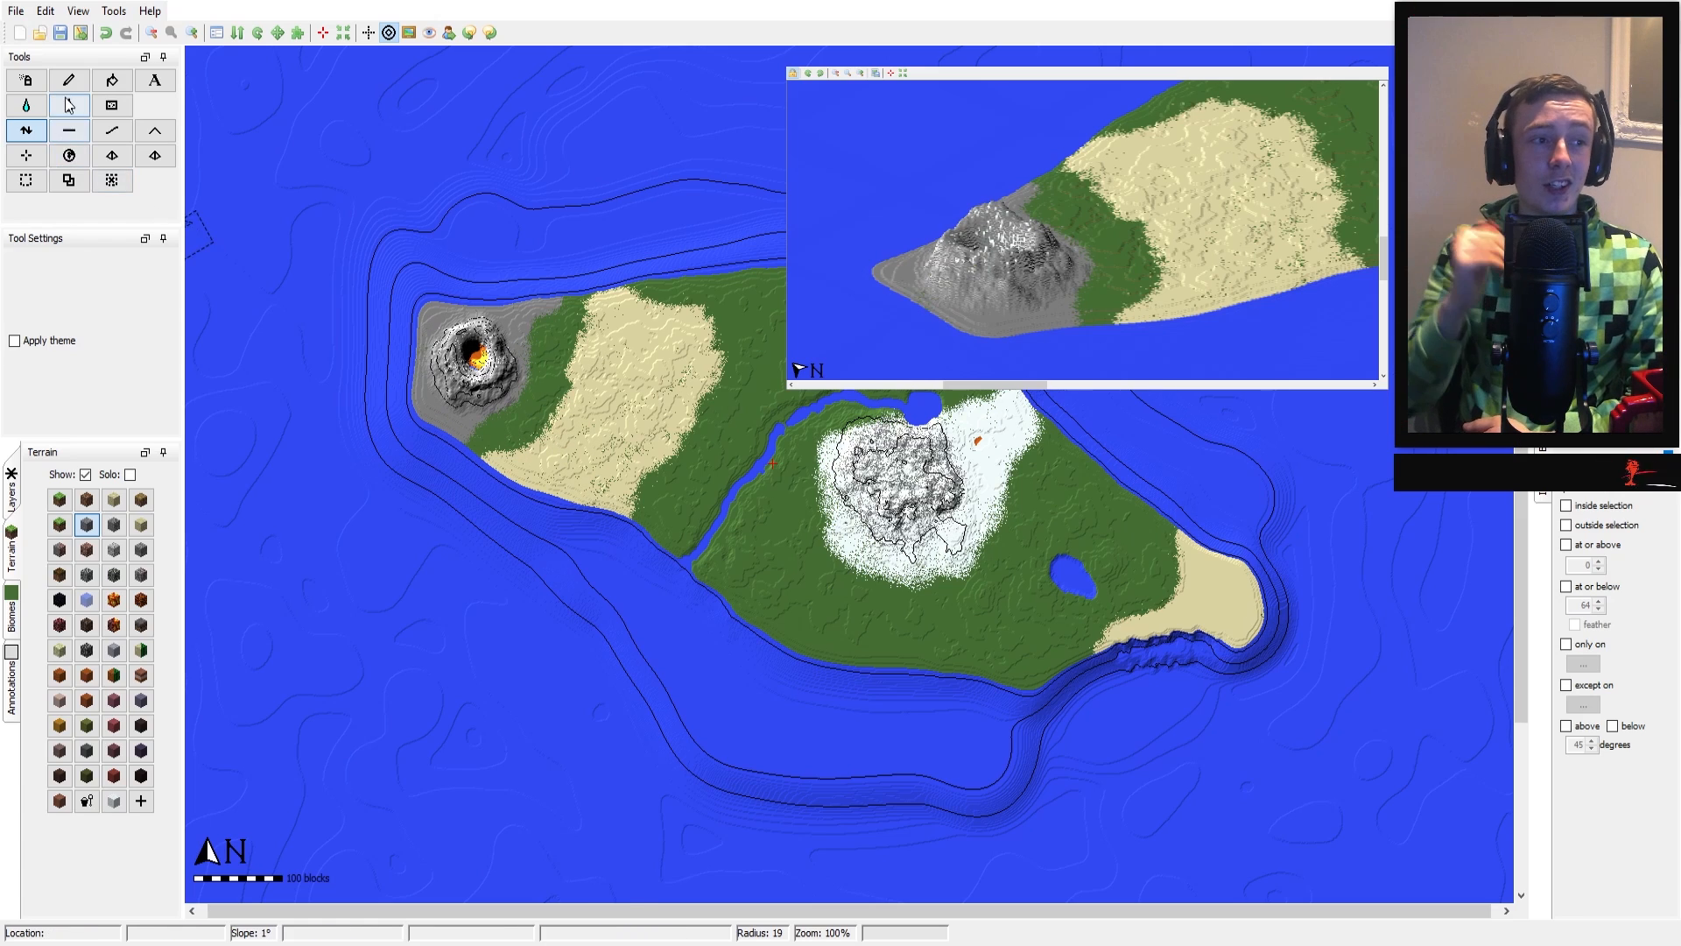
left_click(70, 106)
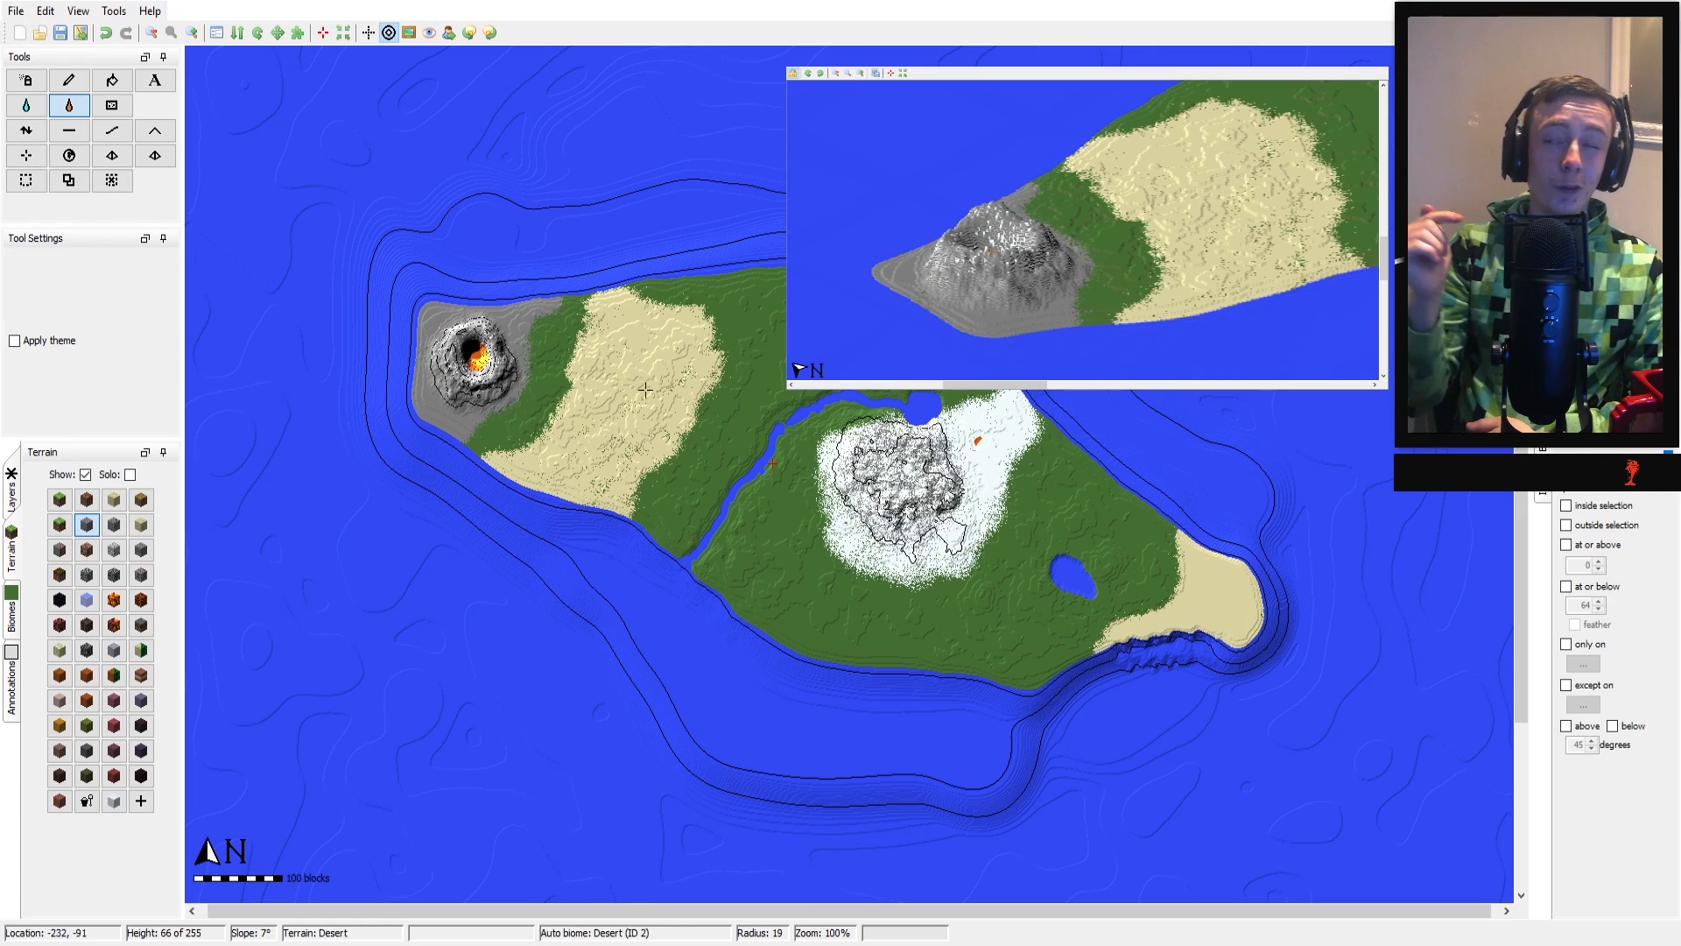
left_click(464, 365)
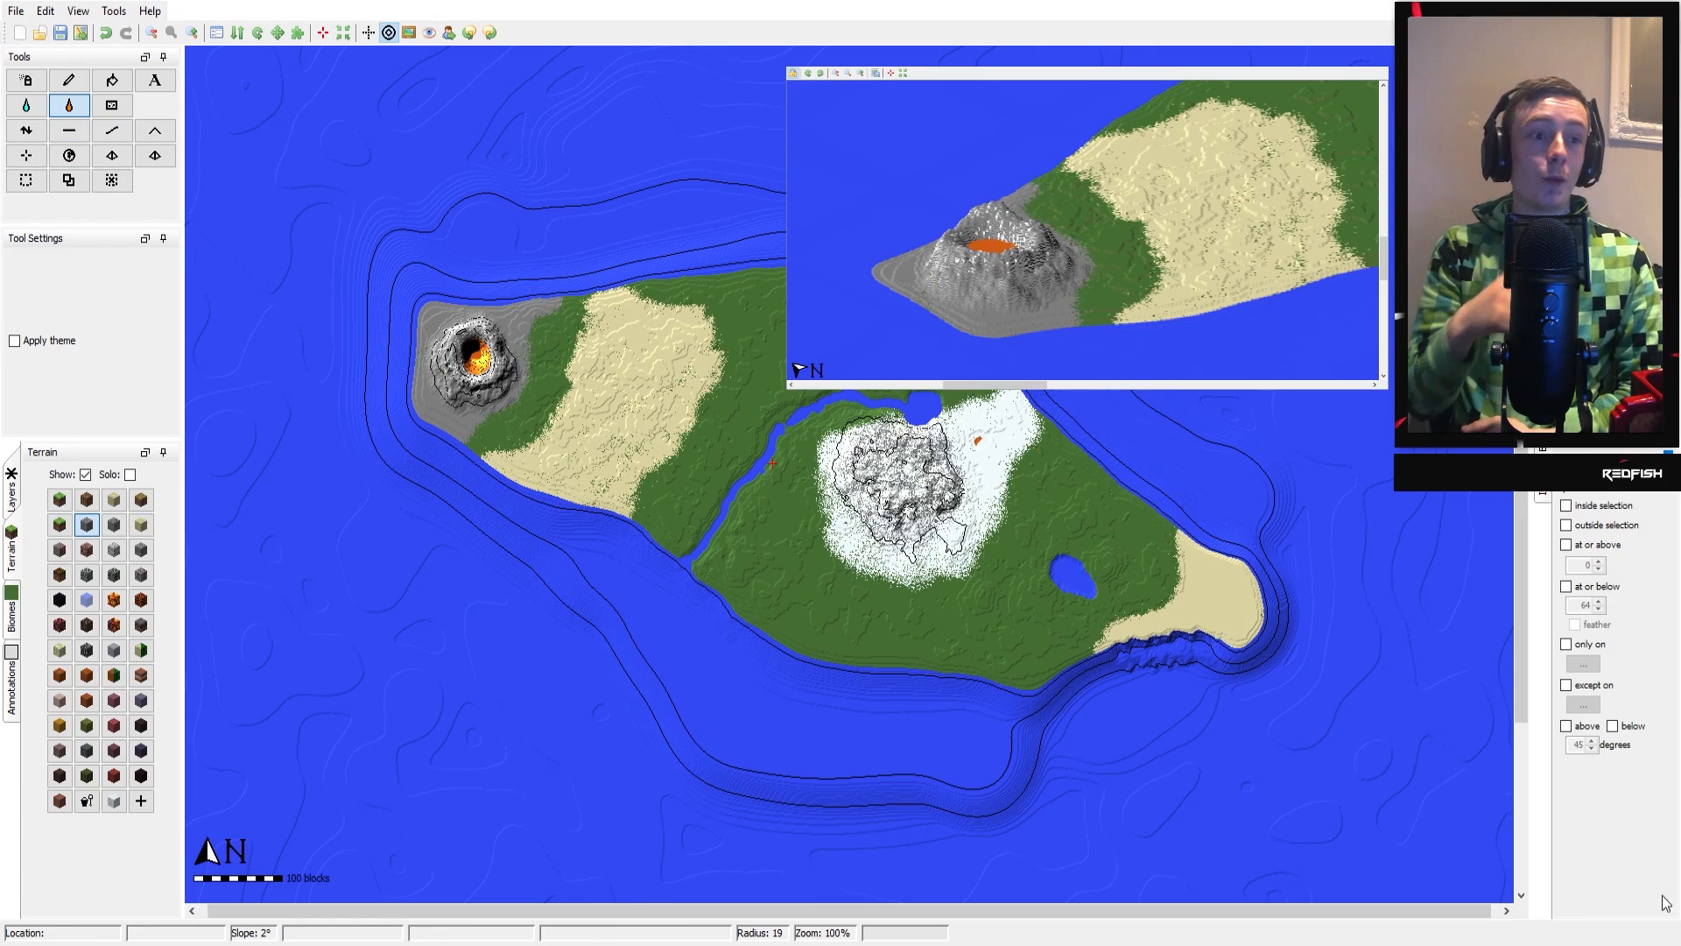
Paint over the sandy band in the island's west with the Pencil to give it a solid Desert surface
left_click(141, 650)
left_click(69, 81)
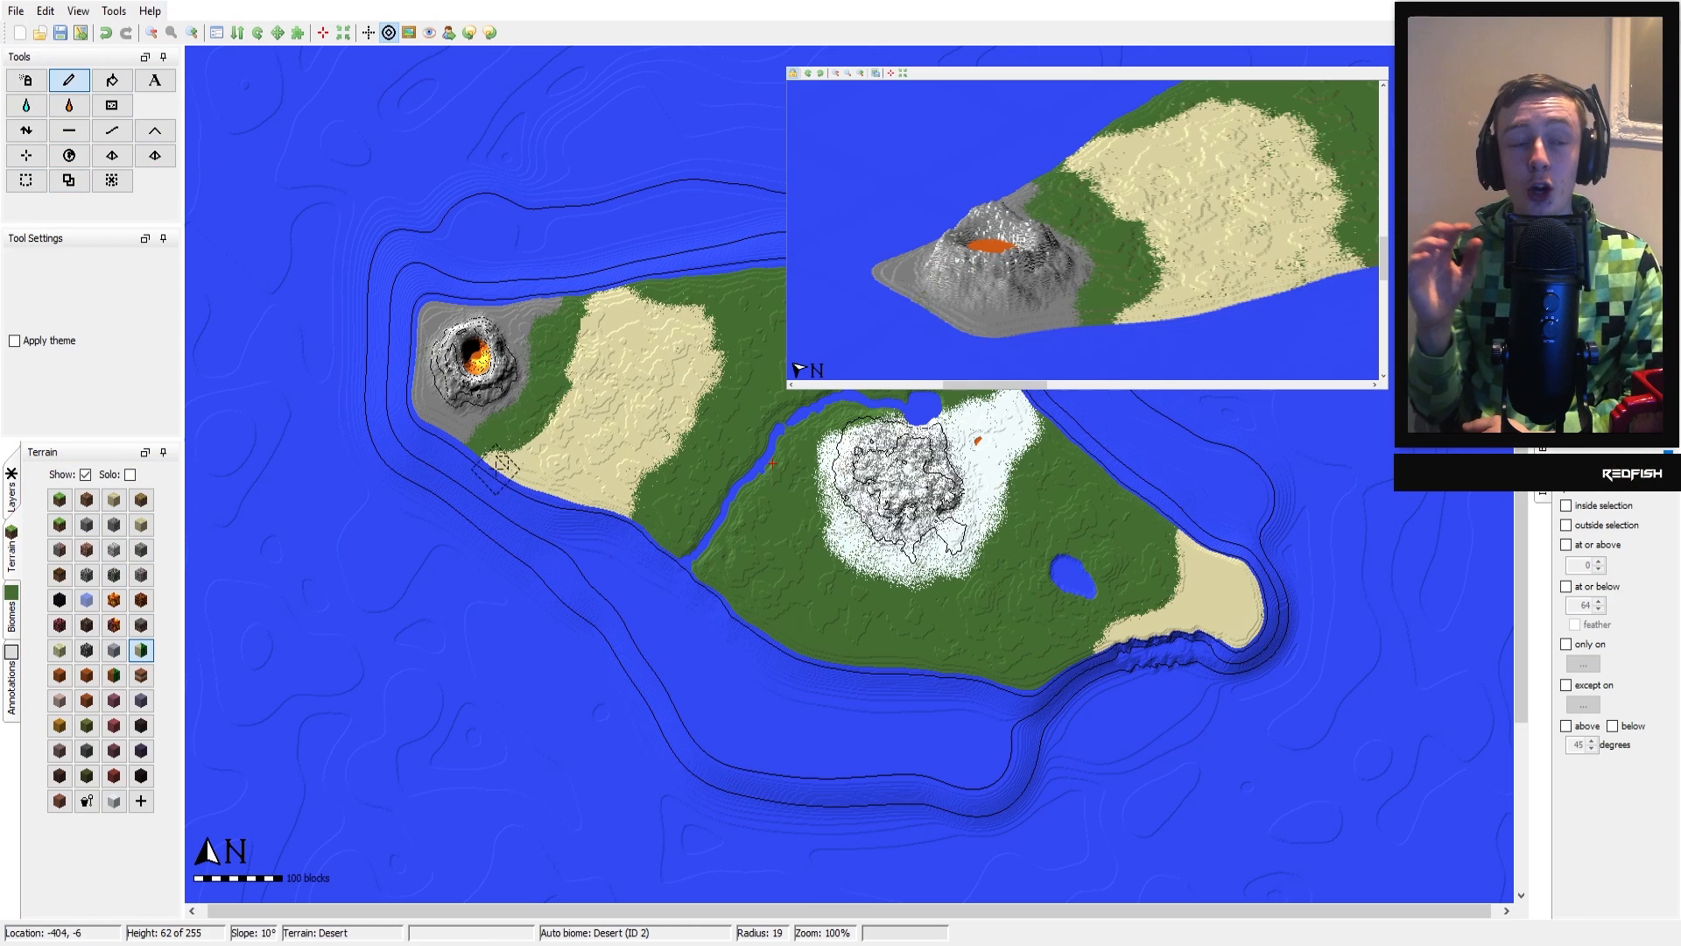
mouse_move(679, 440)
left_mouse_down()
mouse_move(651, 308)
mouse_move(542, 427)
left_mouse_up()
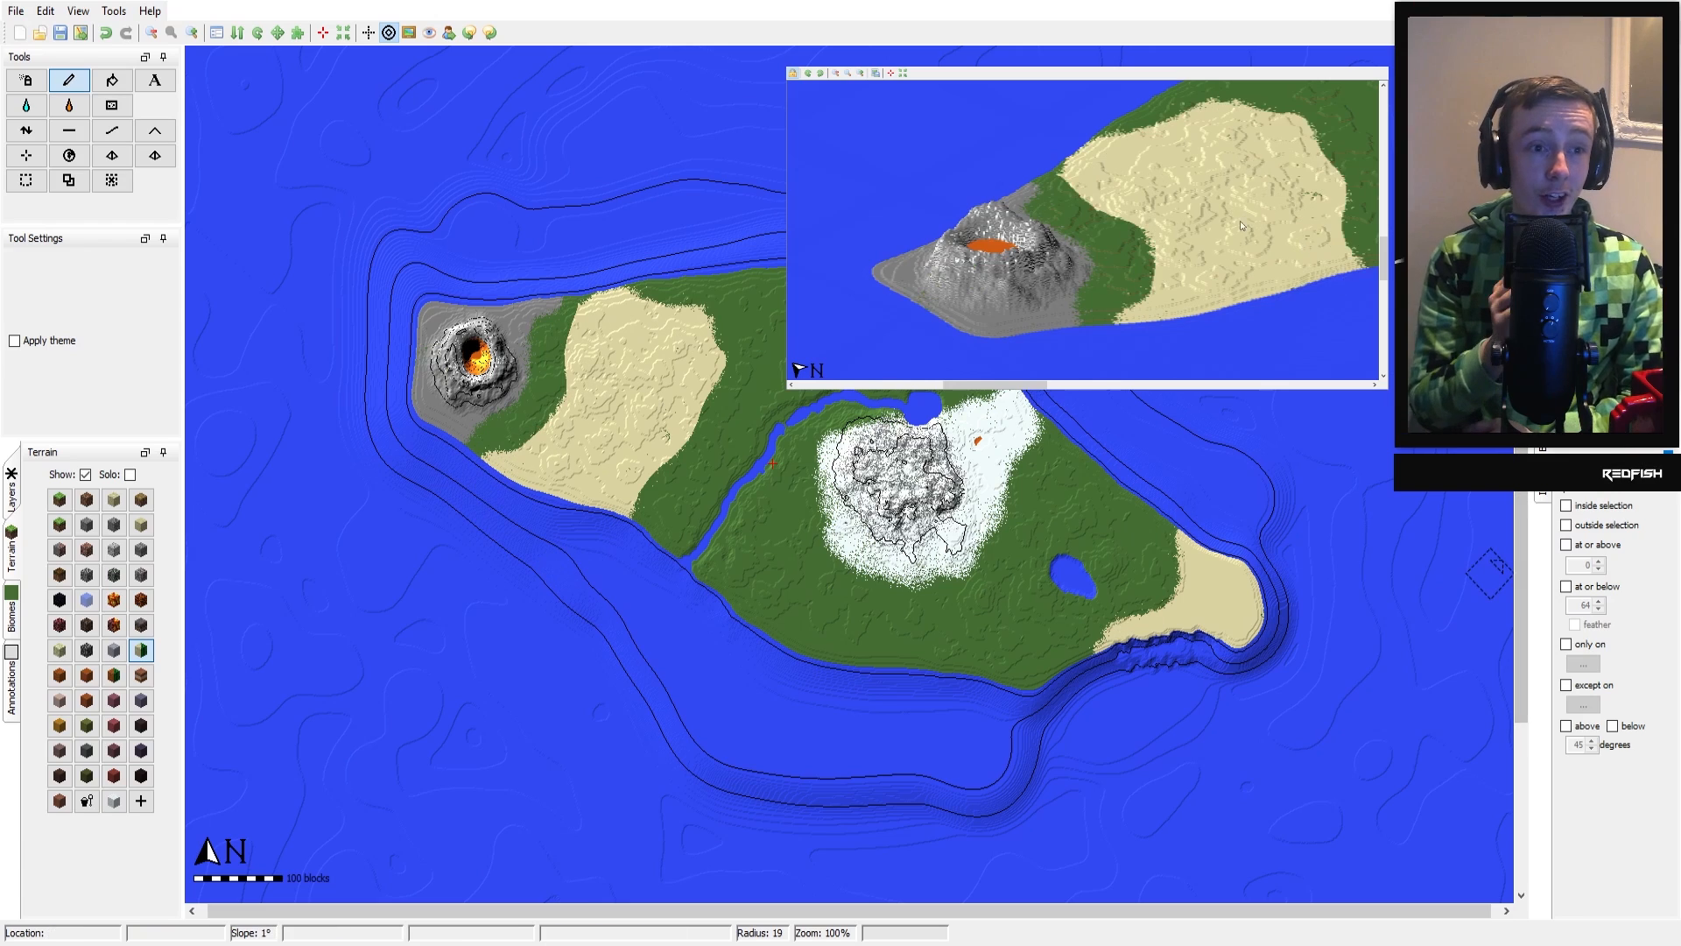
Place a pyramid near the desert's southern coast and a rotated pyramid in the desert's northern part
left_click_drag(1118, 169, 1089, 167)
left_click(111, 155)
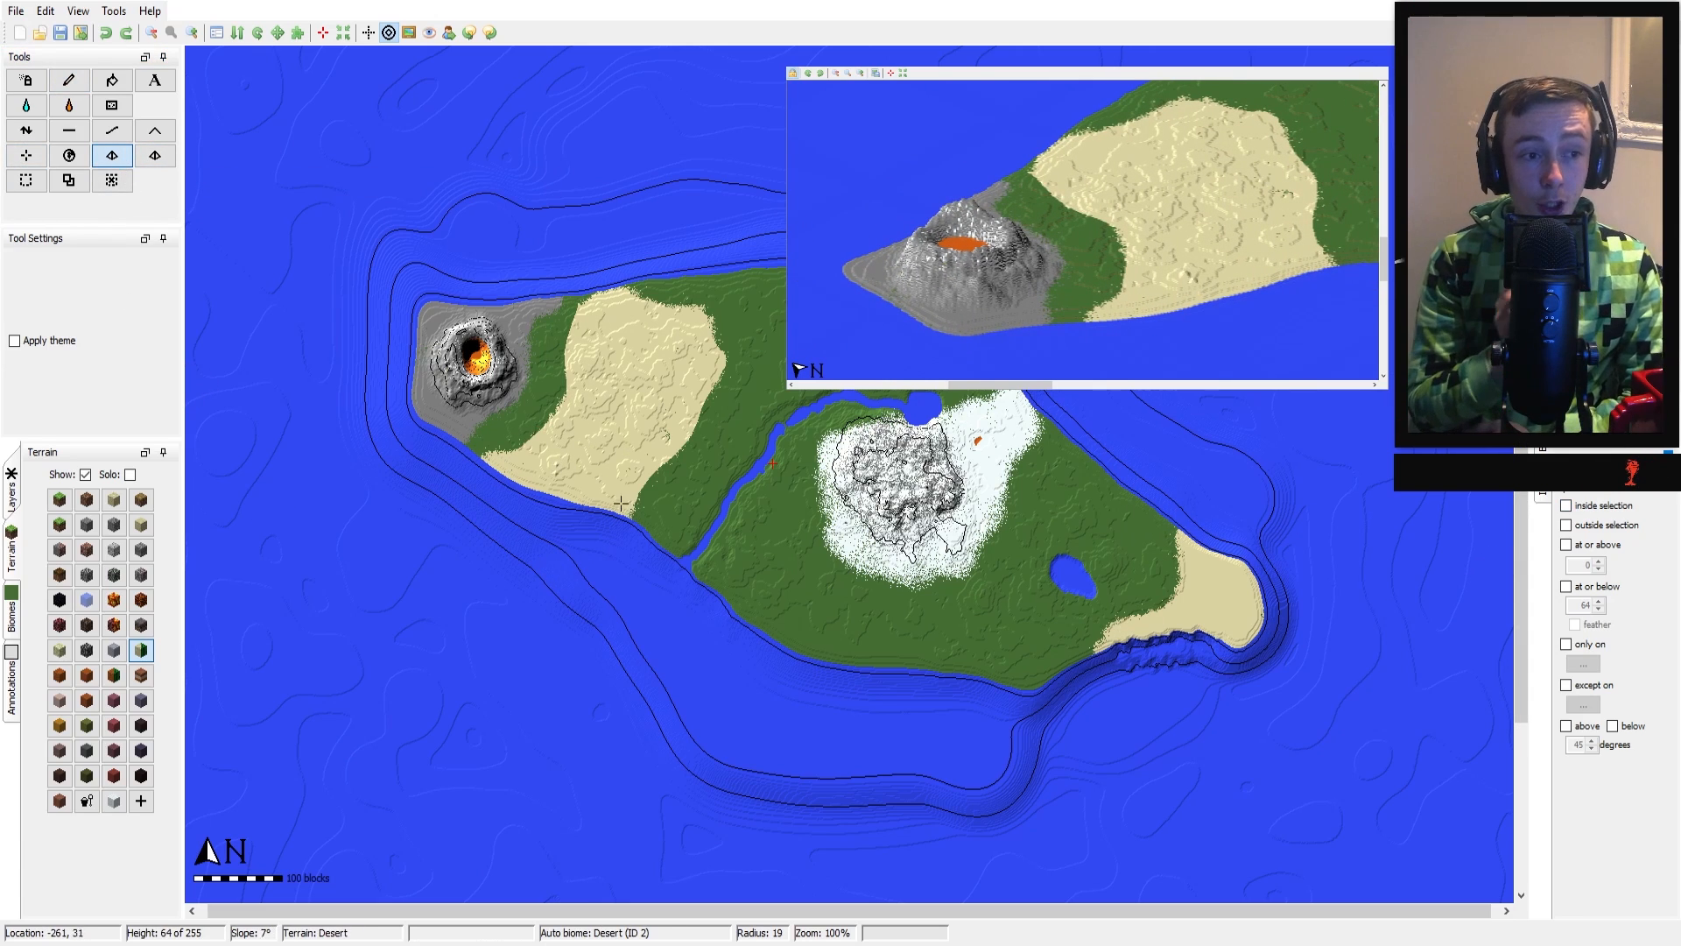
left_click(565, 460)
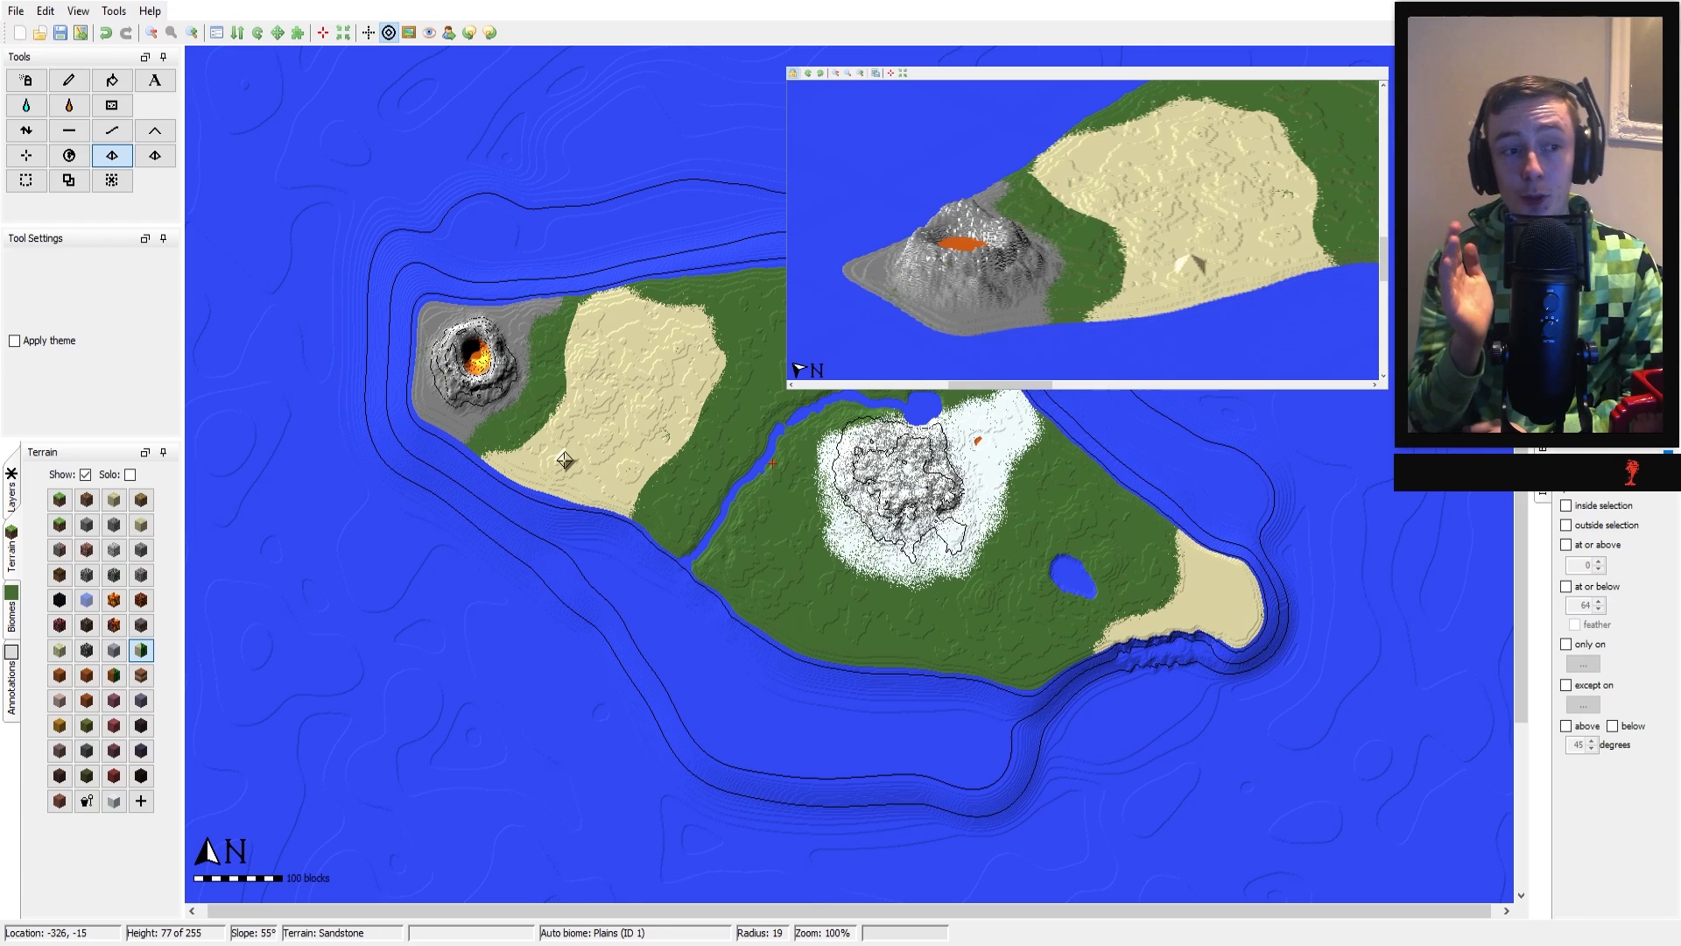
left_click(155, 155)
left_click(637, 327)
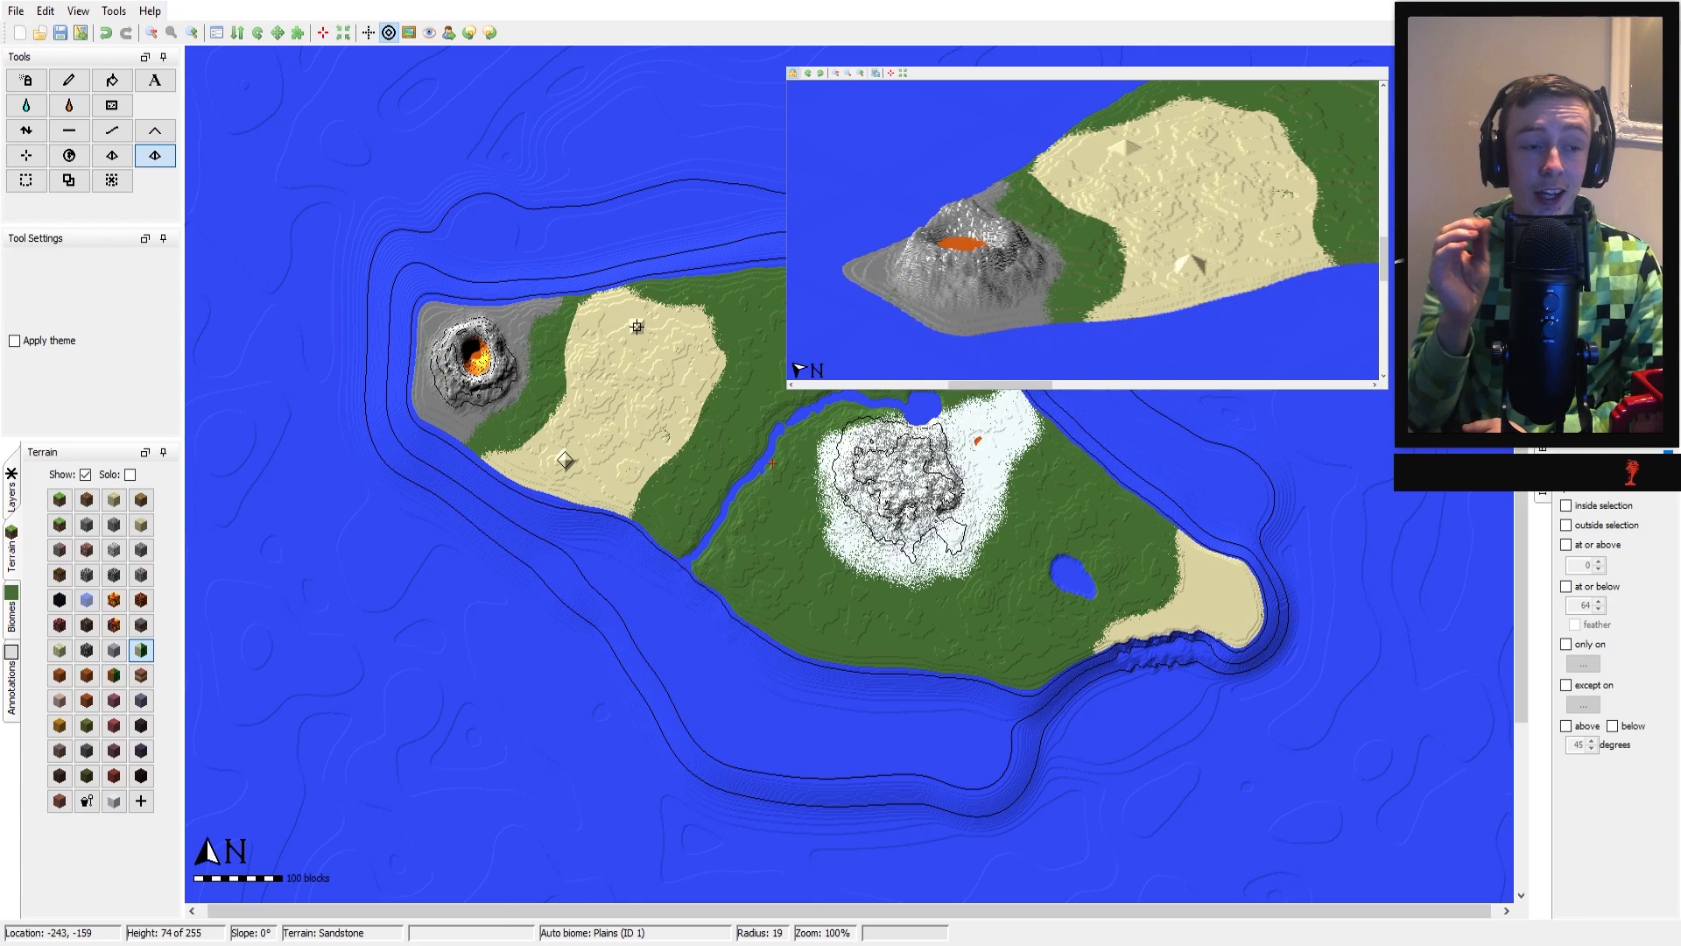
Try to sculpt the base of the northern pyramid with the Height tool at a brush radius of 3
left_click(25, 130)
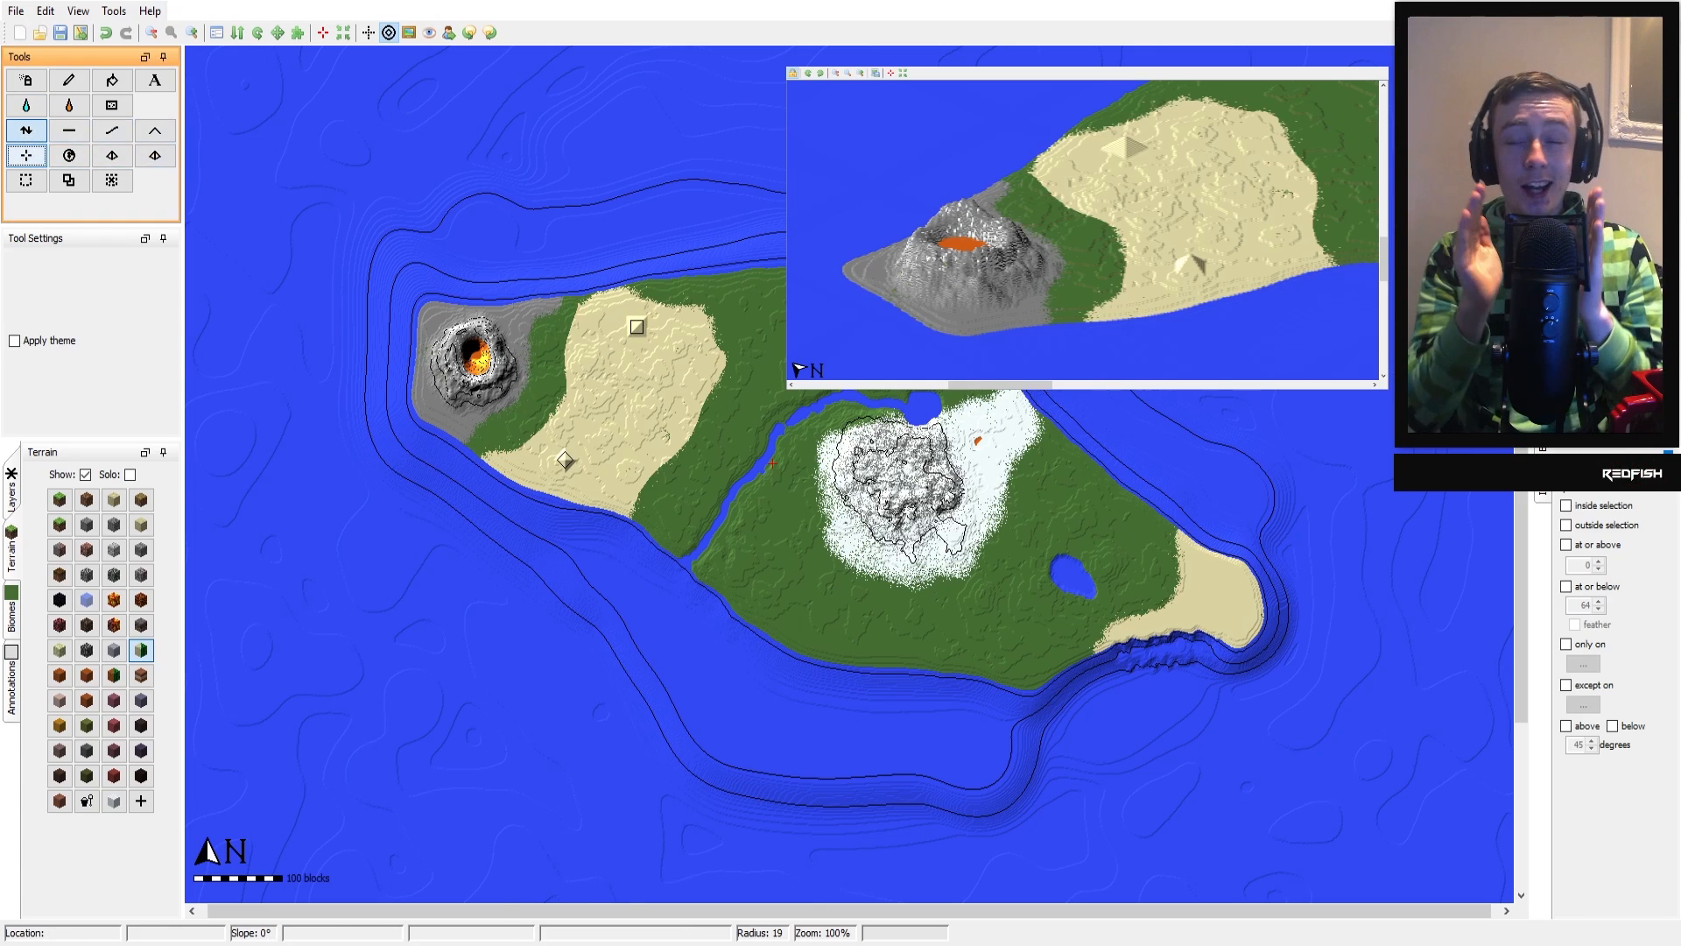
scroll(646, 334, "up", 1)
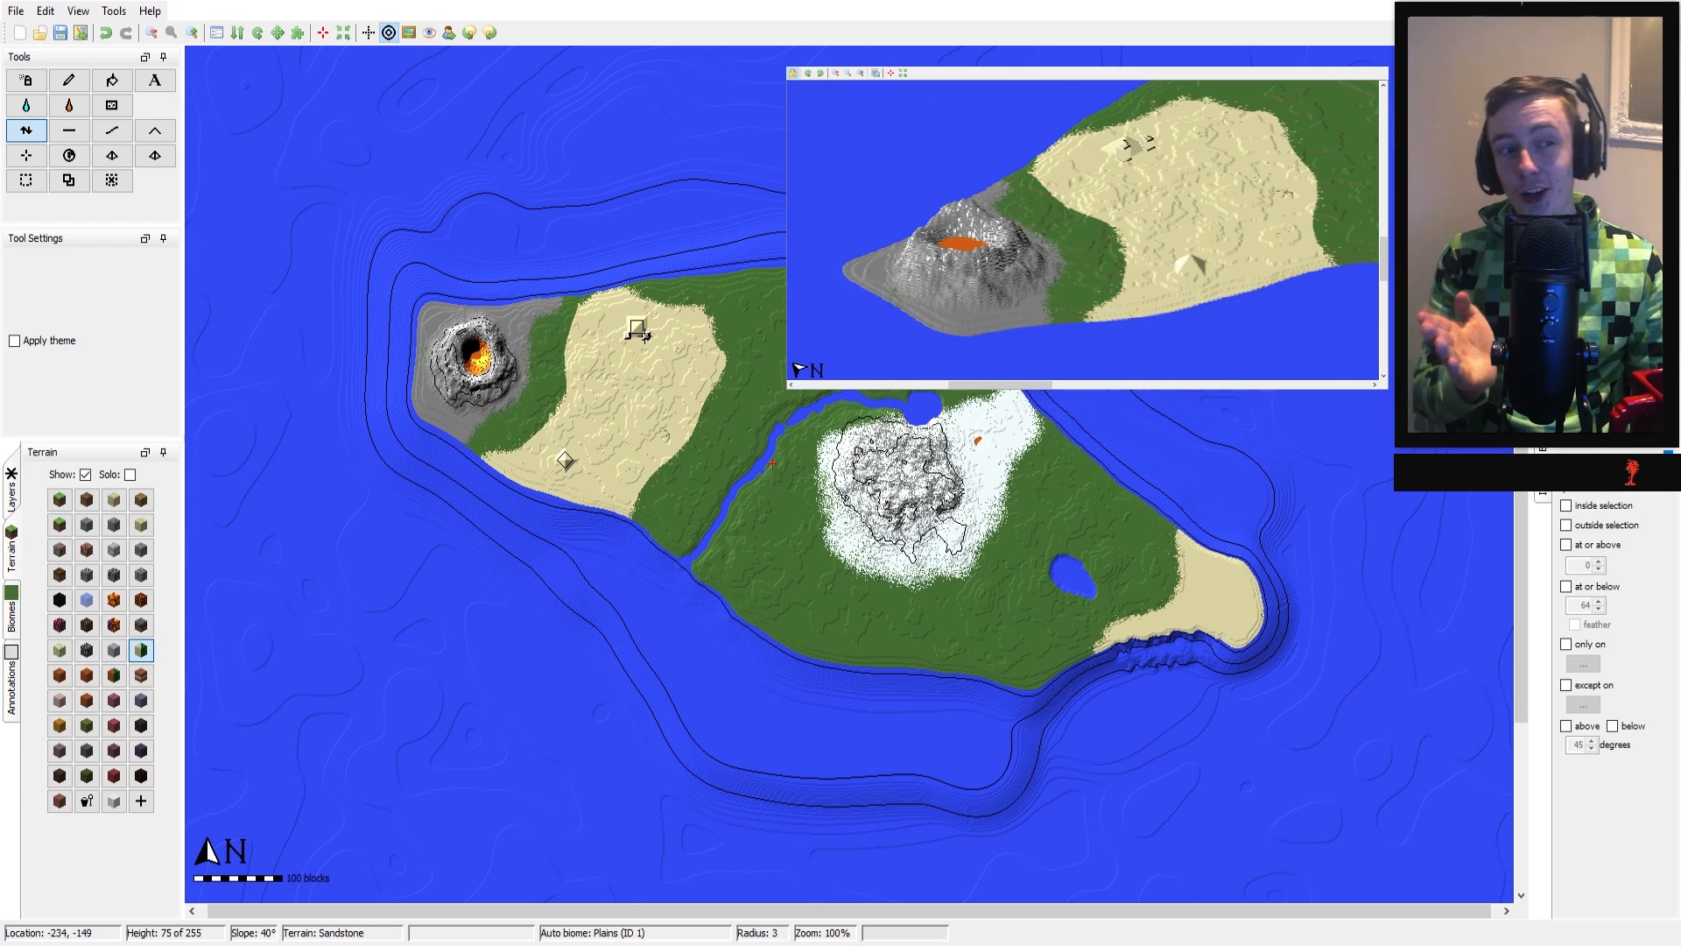
scroll(1038, 175, "down", 2)
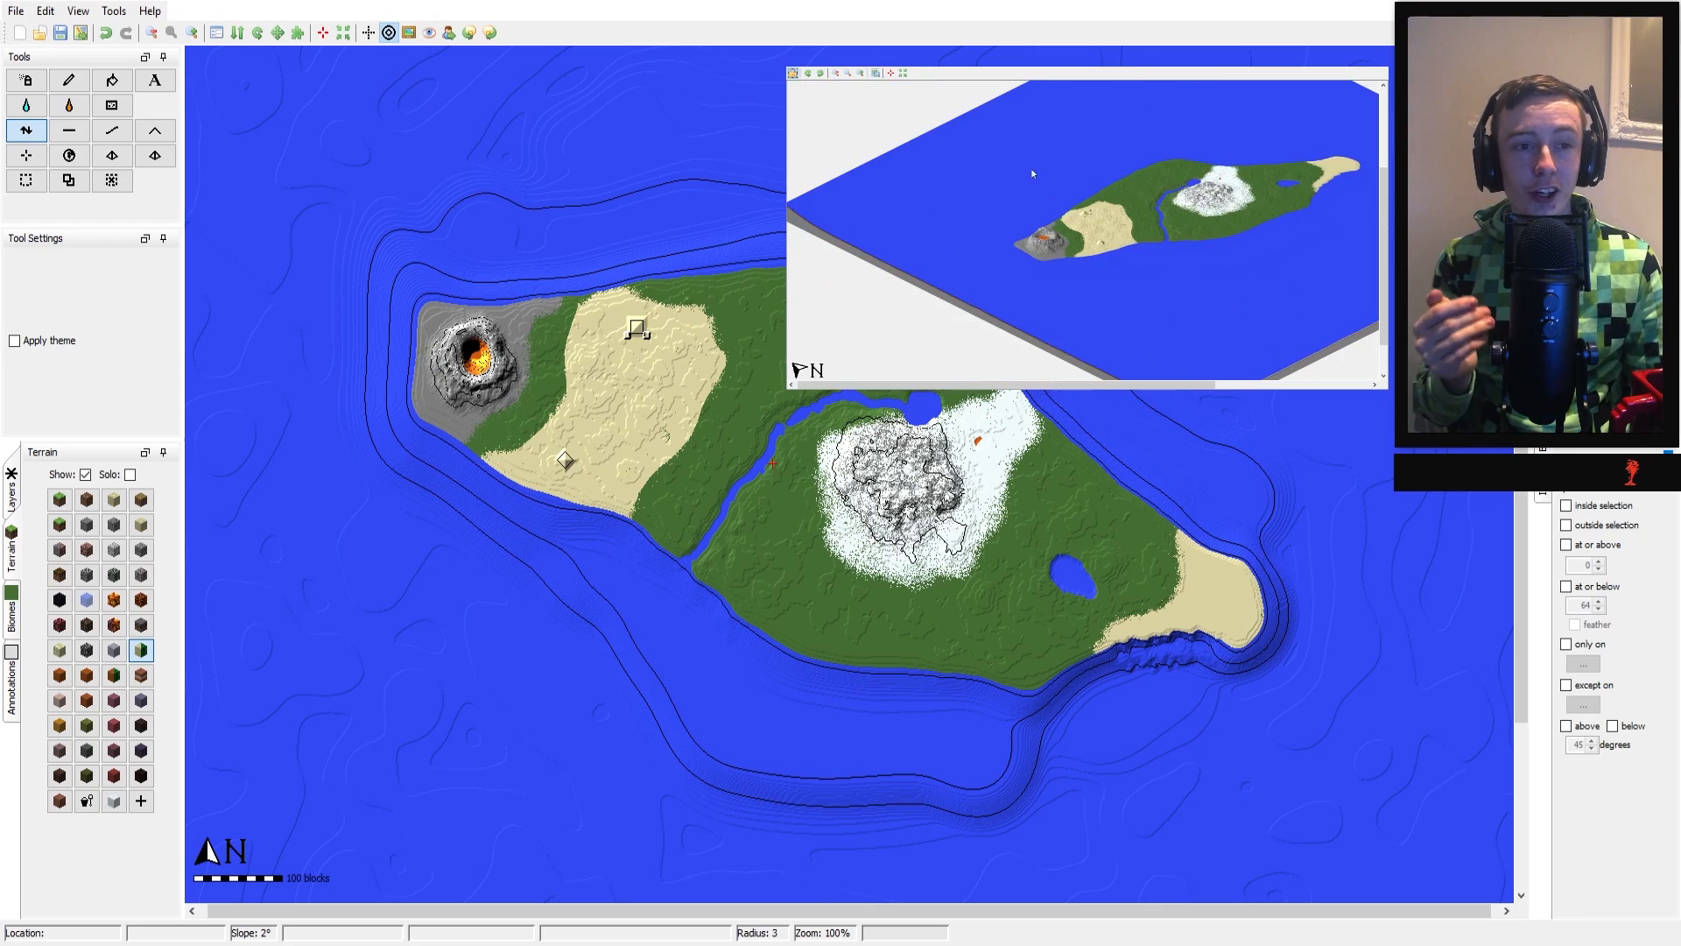
scroll(1036, 173, "up", 2)
left_click(861, 76)
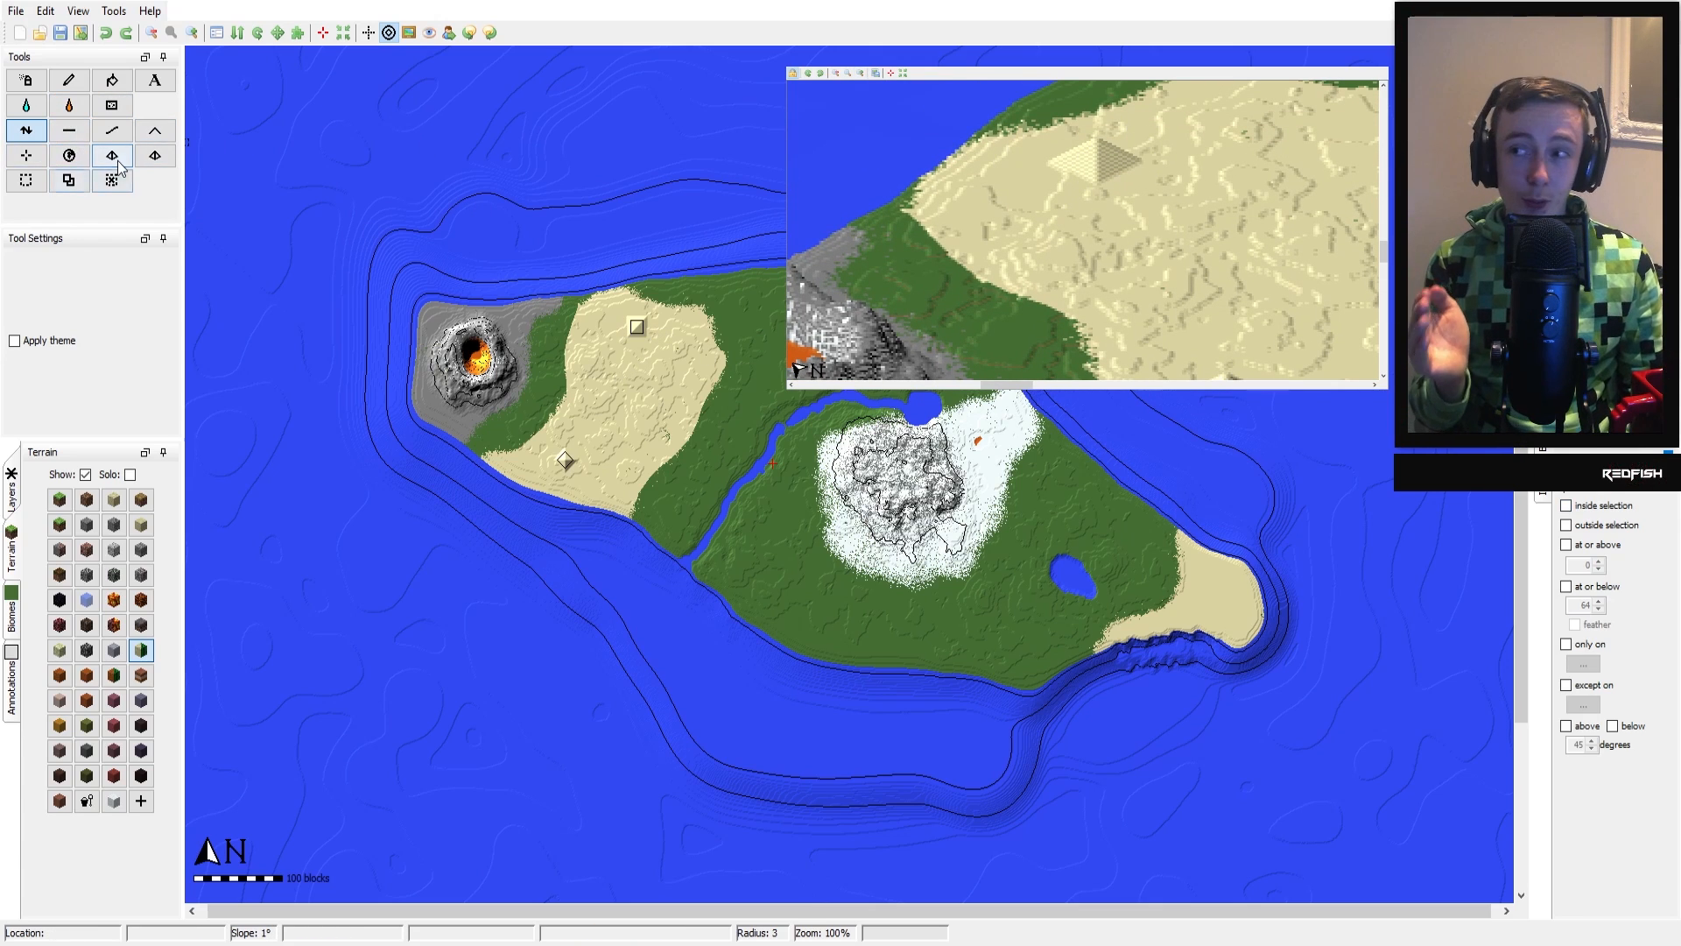
Show only the biomes on the map and choose the Plains biome for spraying with a brush radius of 40
left_click(26, 155)
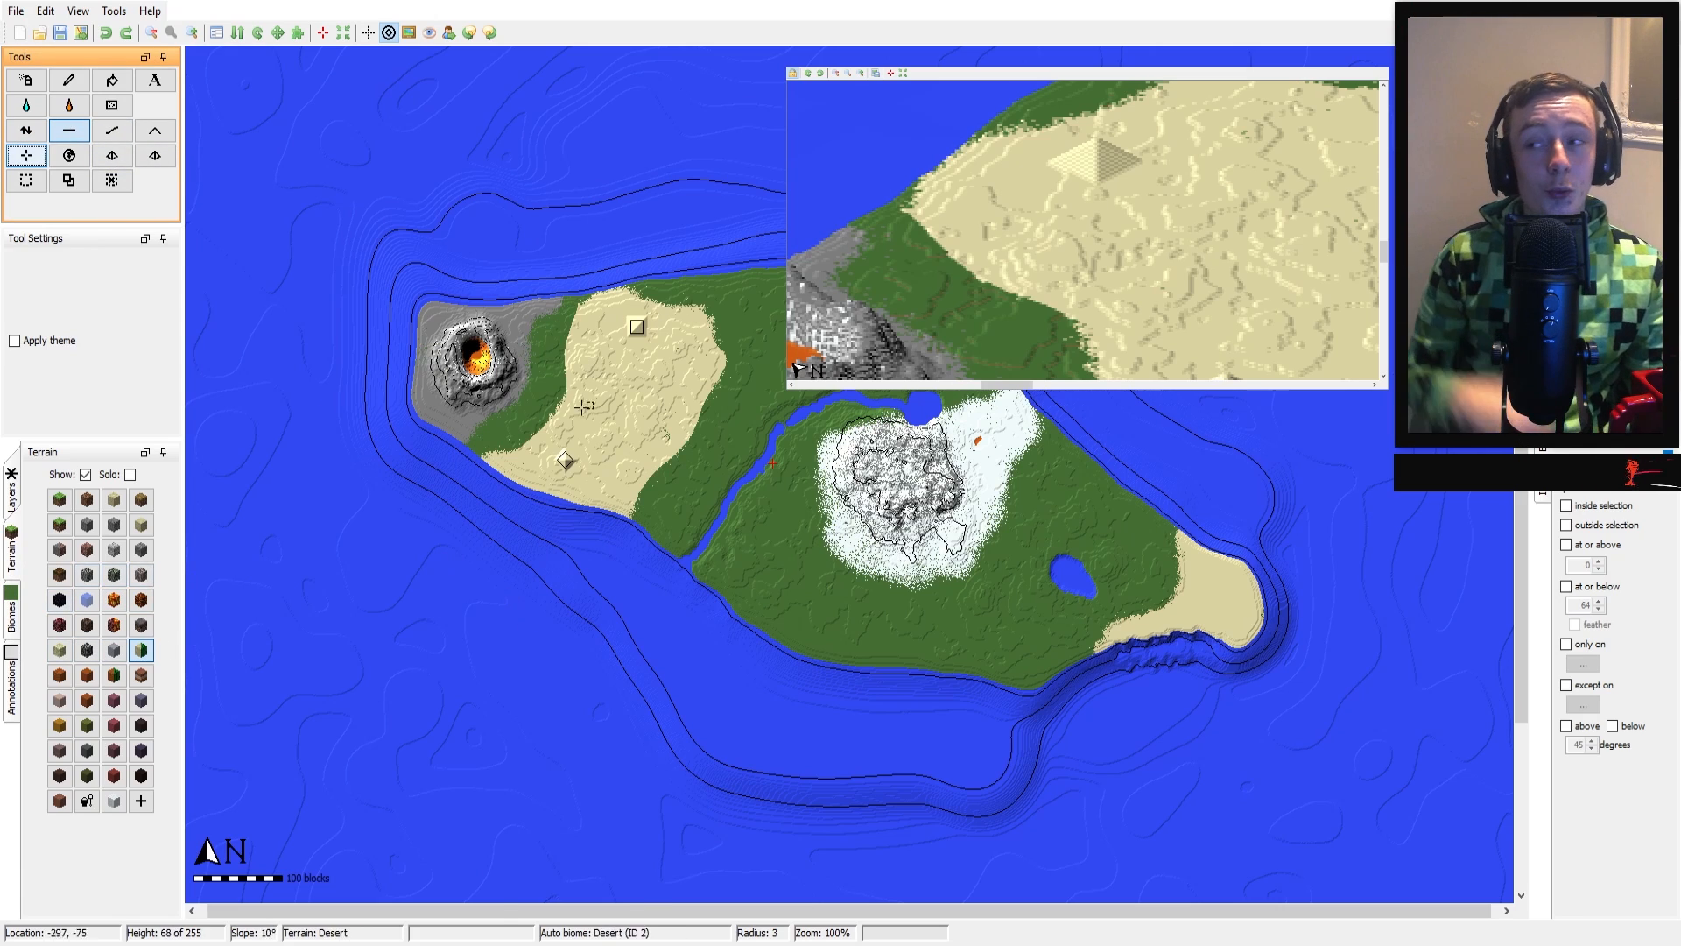
left_click(13, 617)
left_click(59, 526)
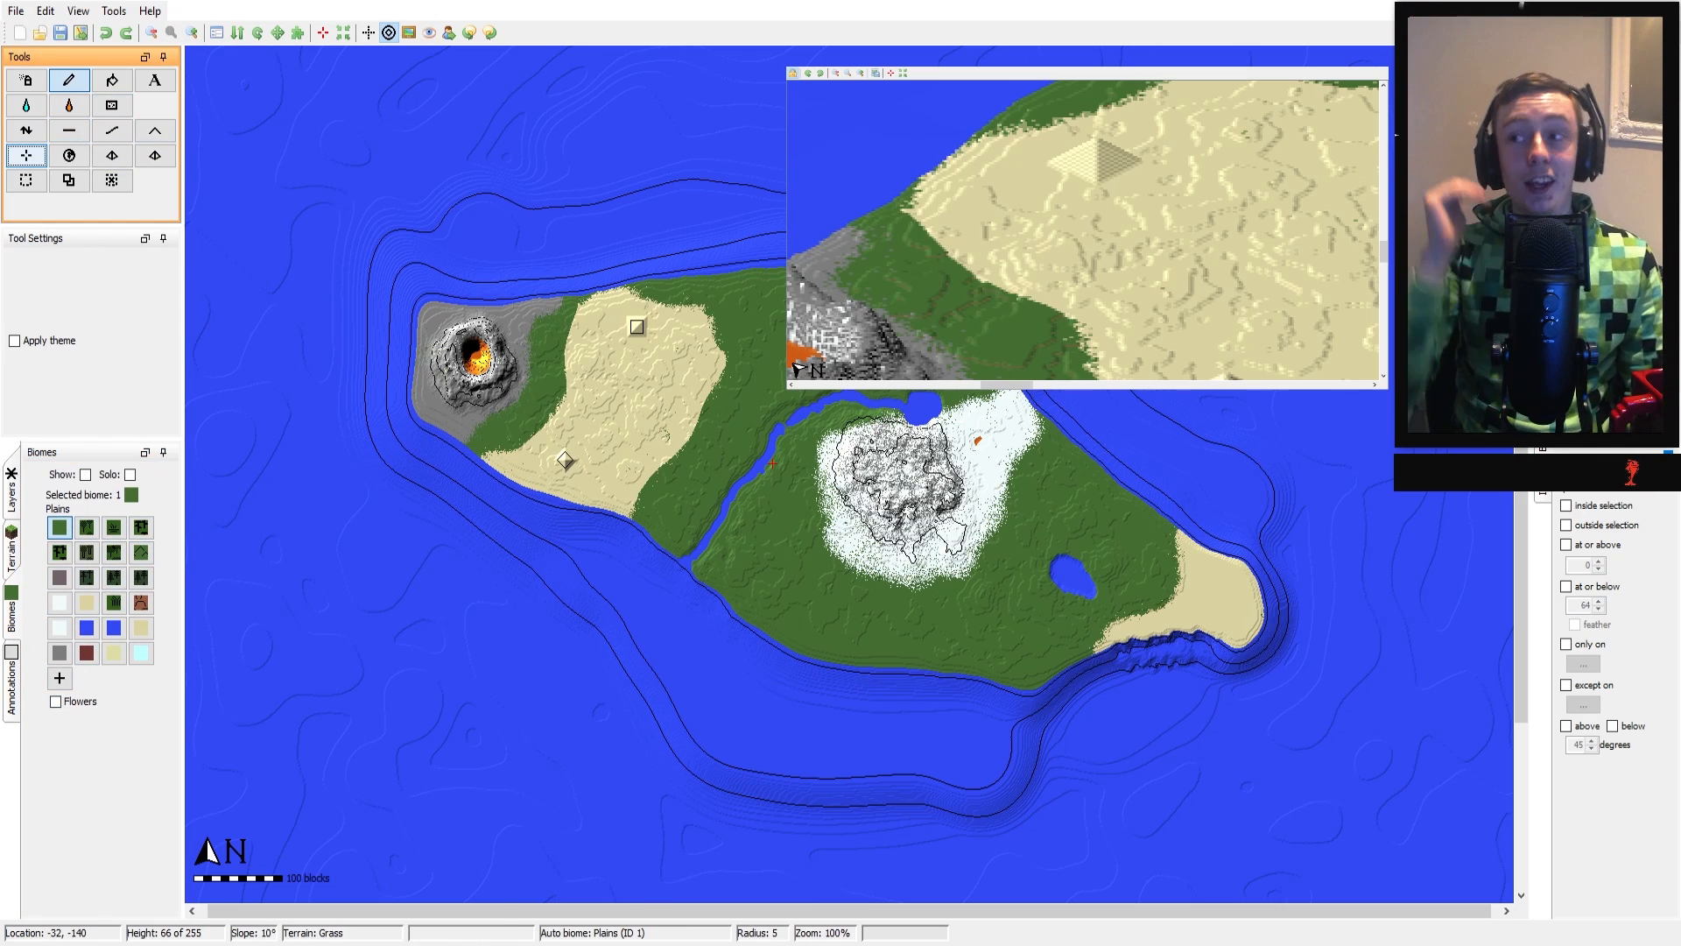
left_click(85, 474)
left_click(129, 473)
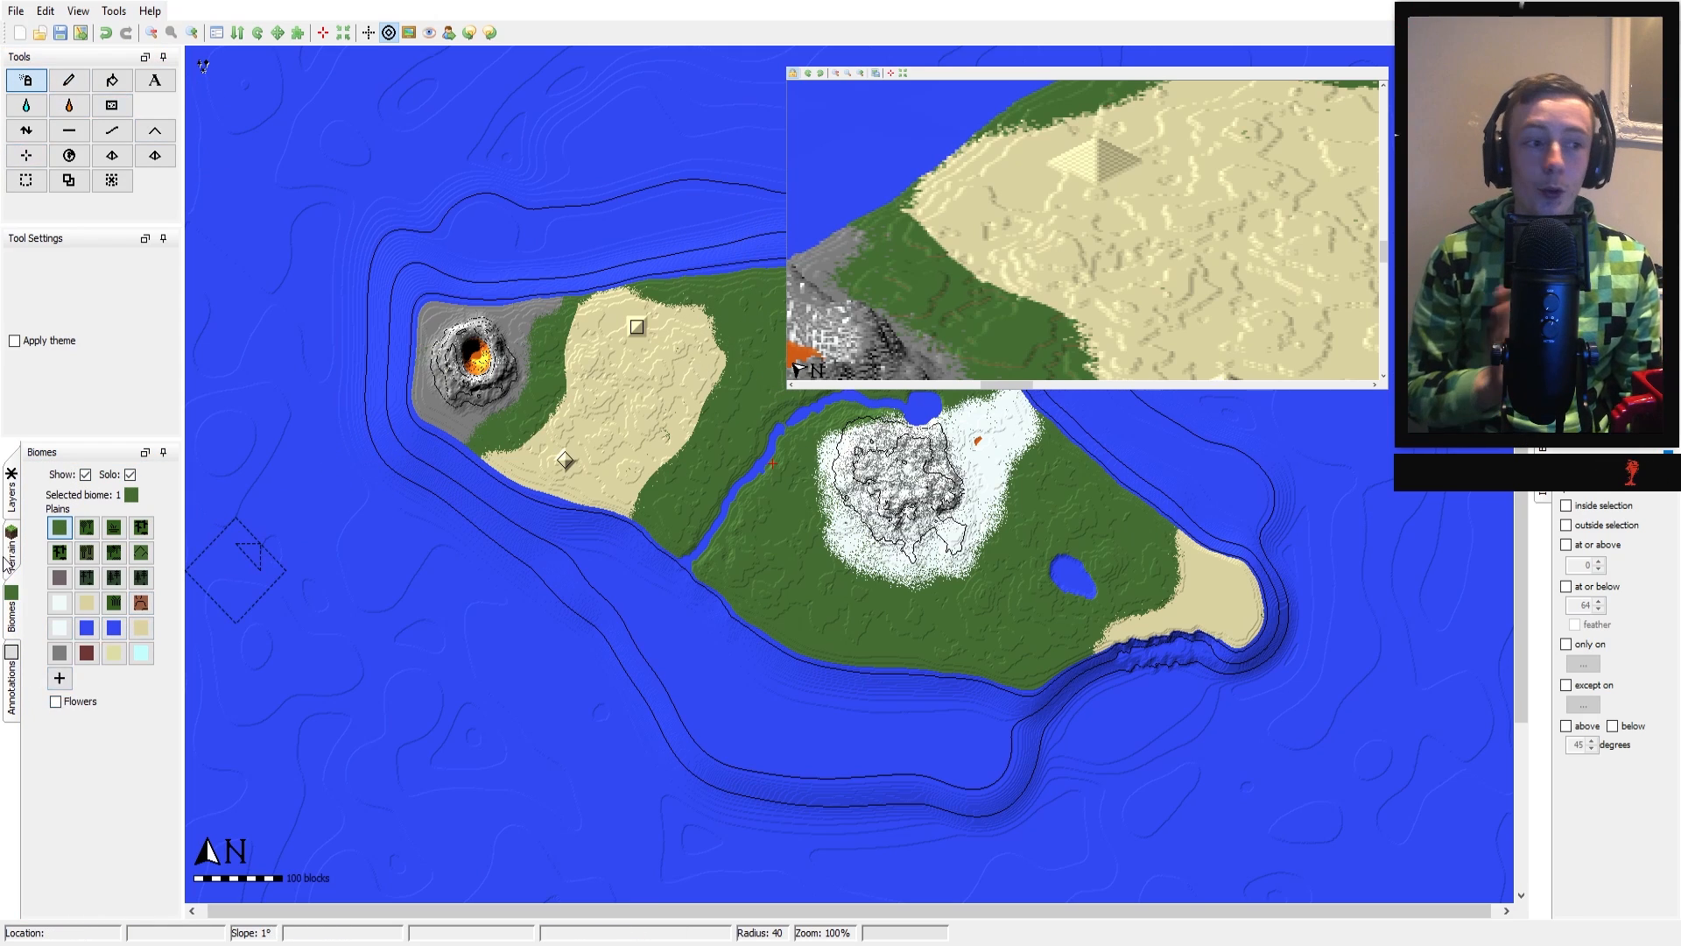
Spray the Plains biome over the island's grassland, the river, the pond and the adjoining coast
left_click(12, 684)
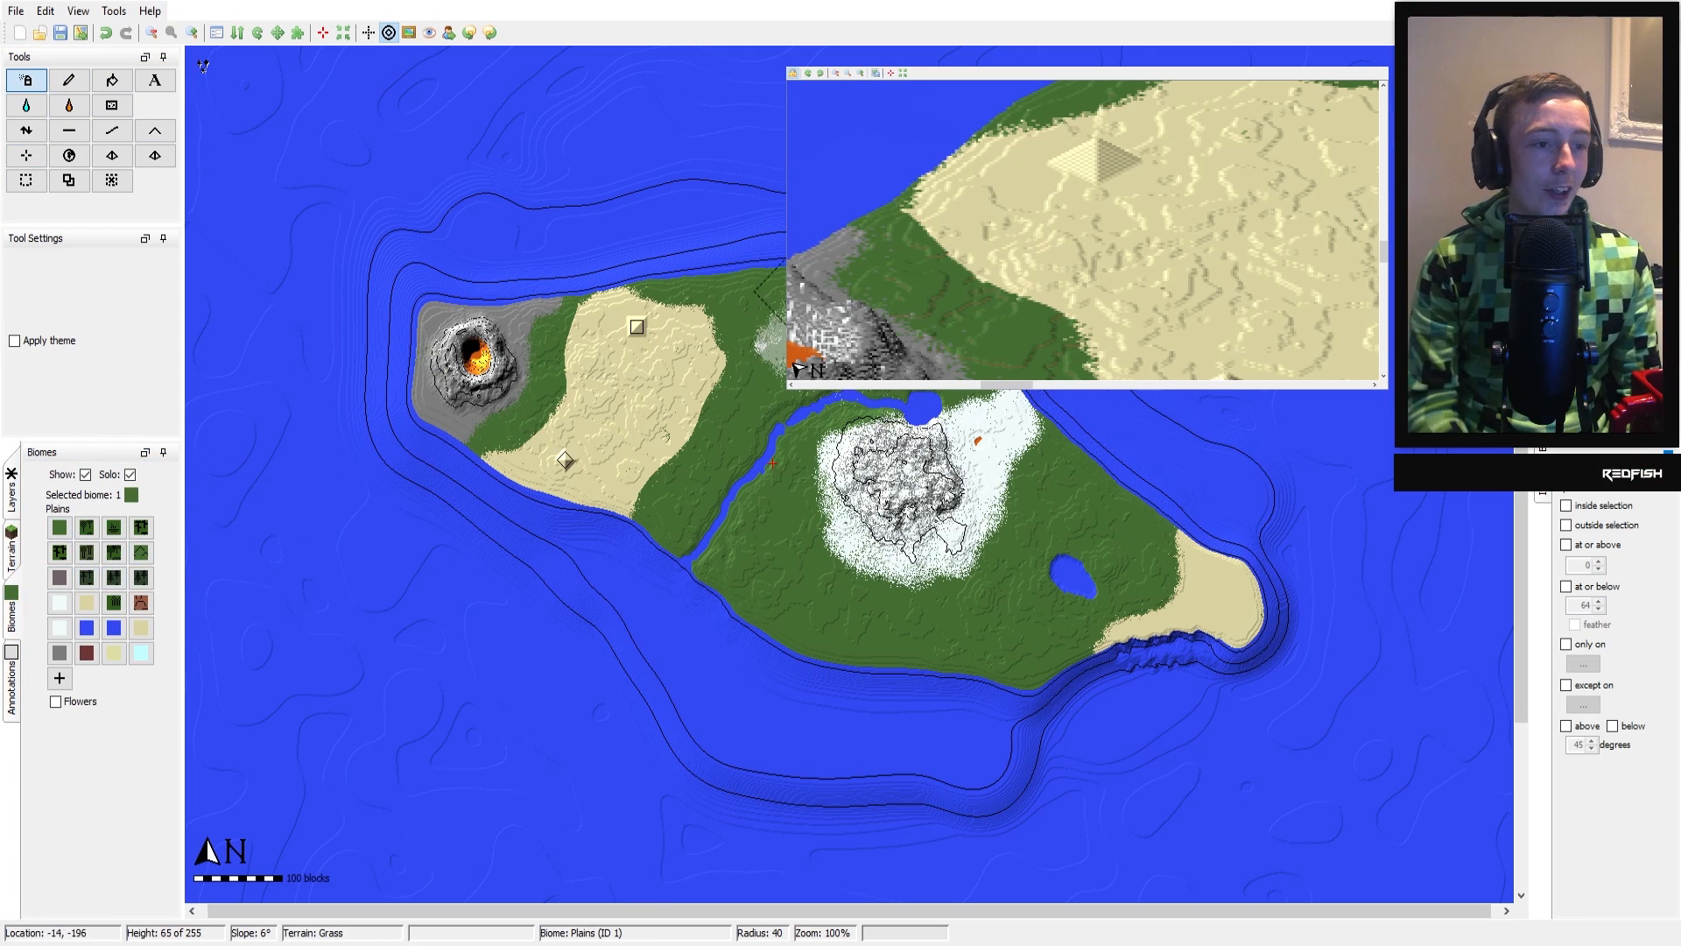
left_click(11, 613)
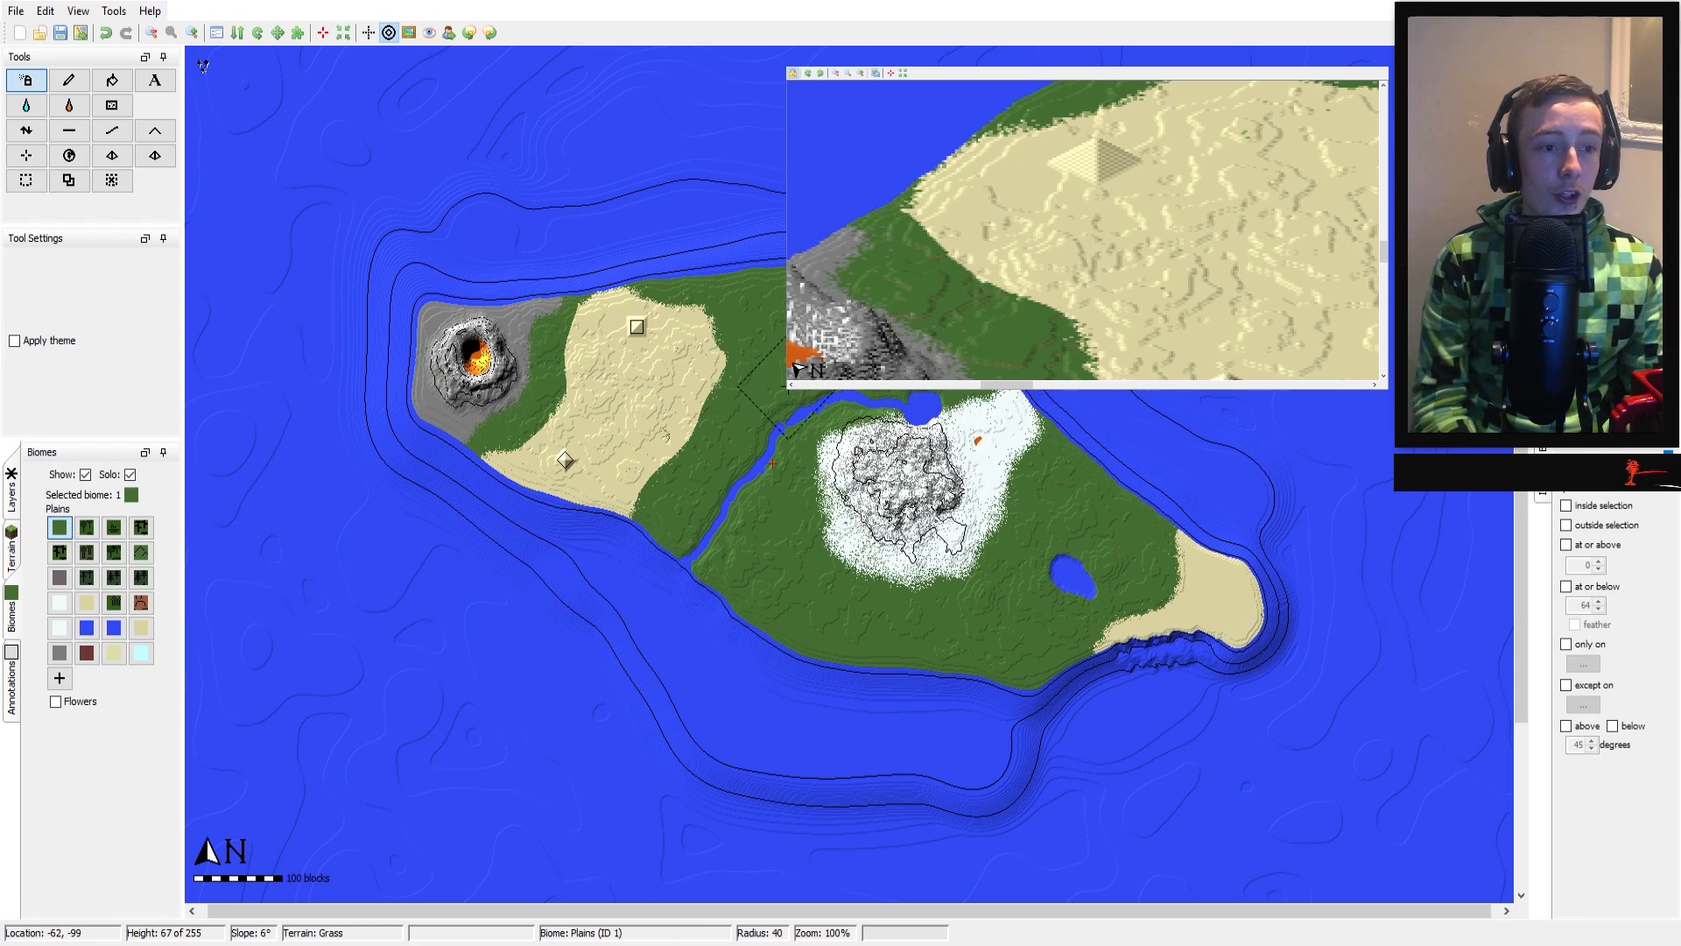
mouse_move(764, 389)
left_mouse_down()
mouse_move(711, 543)
mouse_move(780, 429)
mouse_move(902, 416)
left_mouse_up()
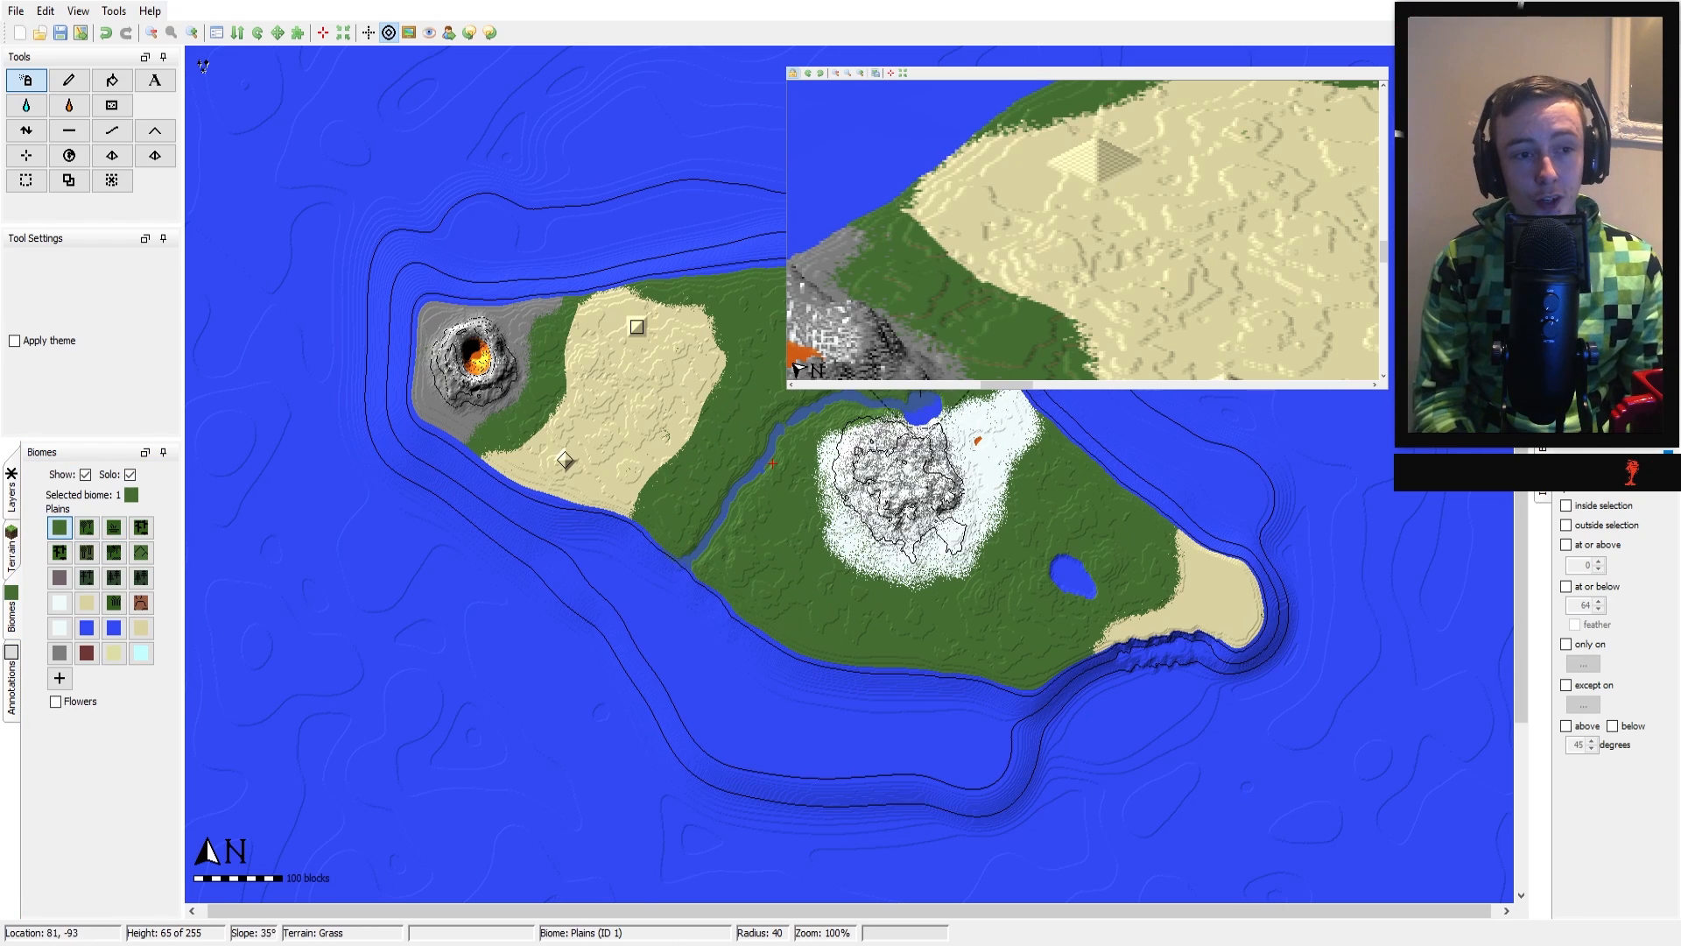
left_click_drag(1025, 574, 1068, 593)
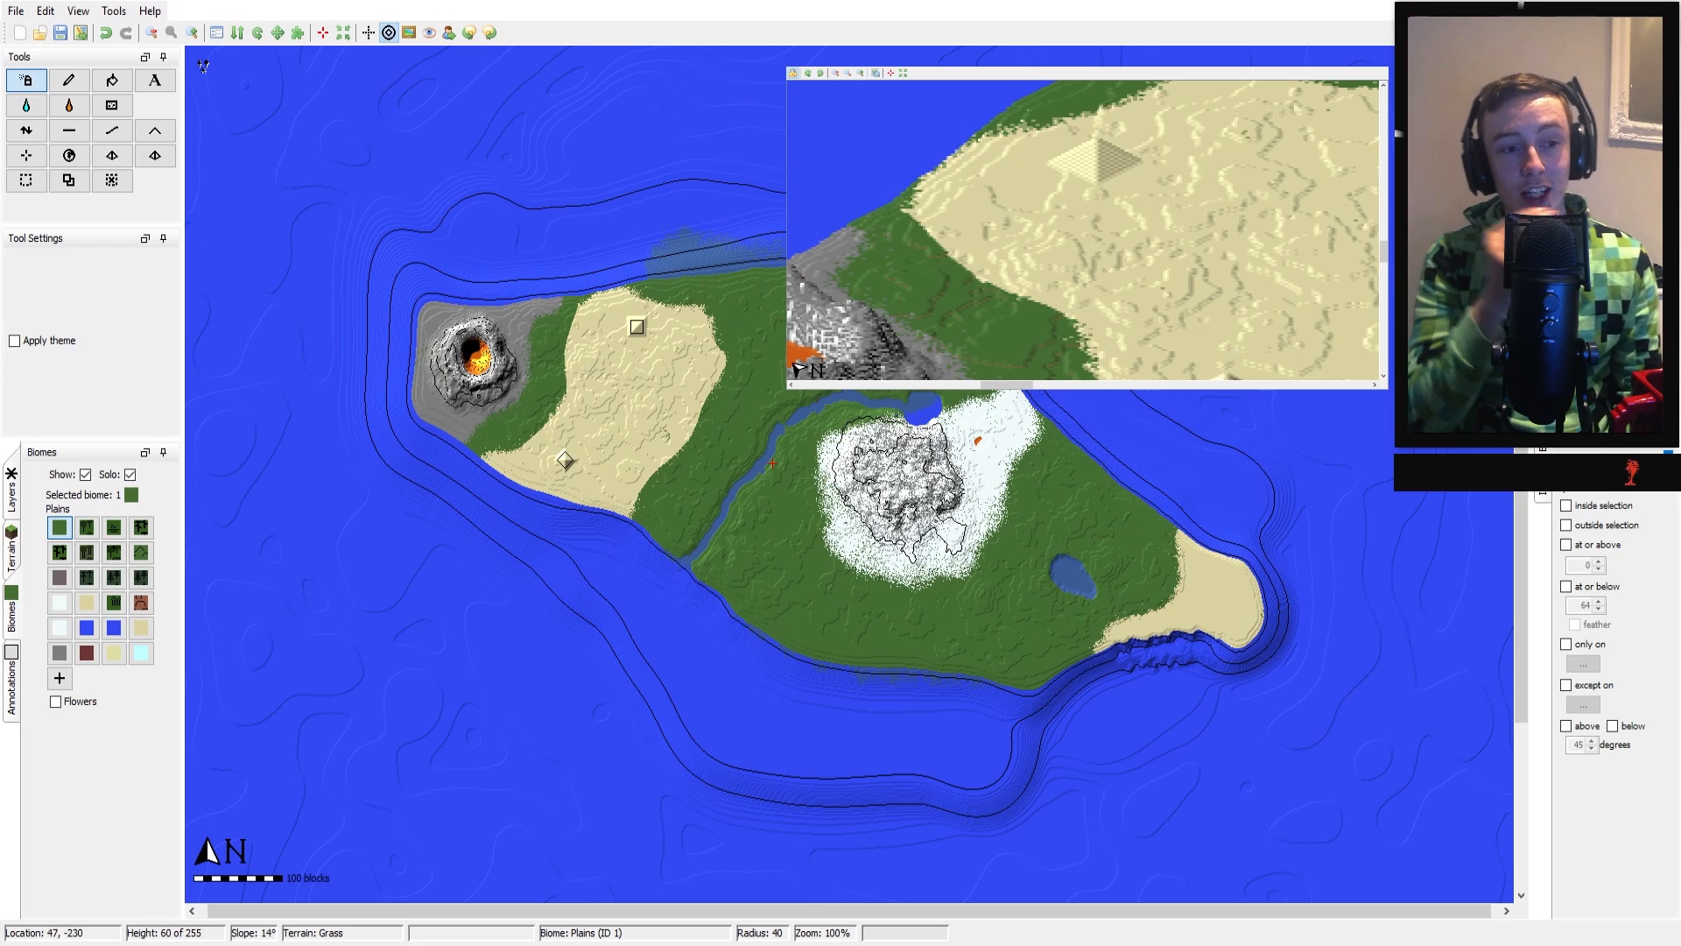
Spray the Mountains biome over the western volcano and its stone surroundings with a brush radius of 13
scroll(514, 424, "down", 10)
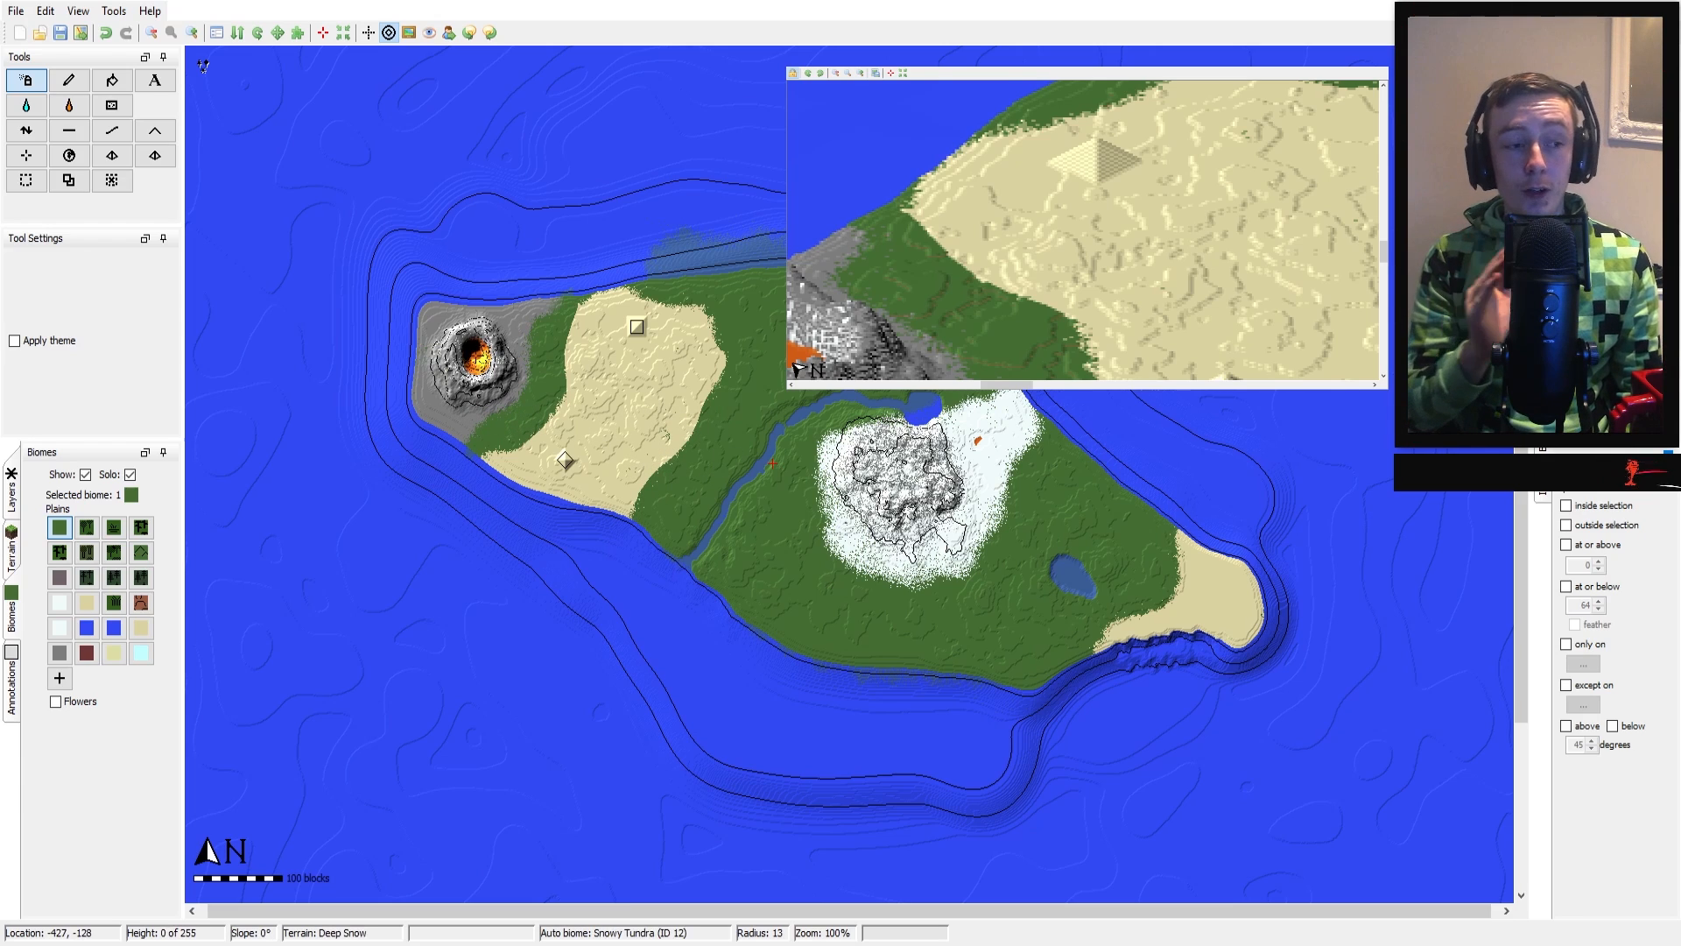
left_click(141, 552)
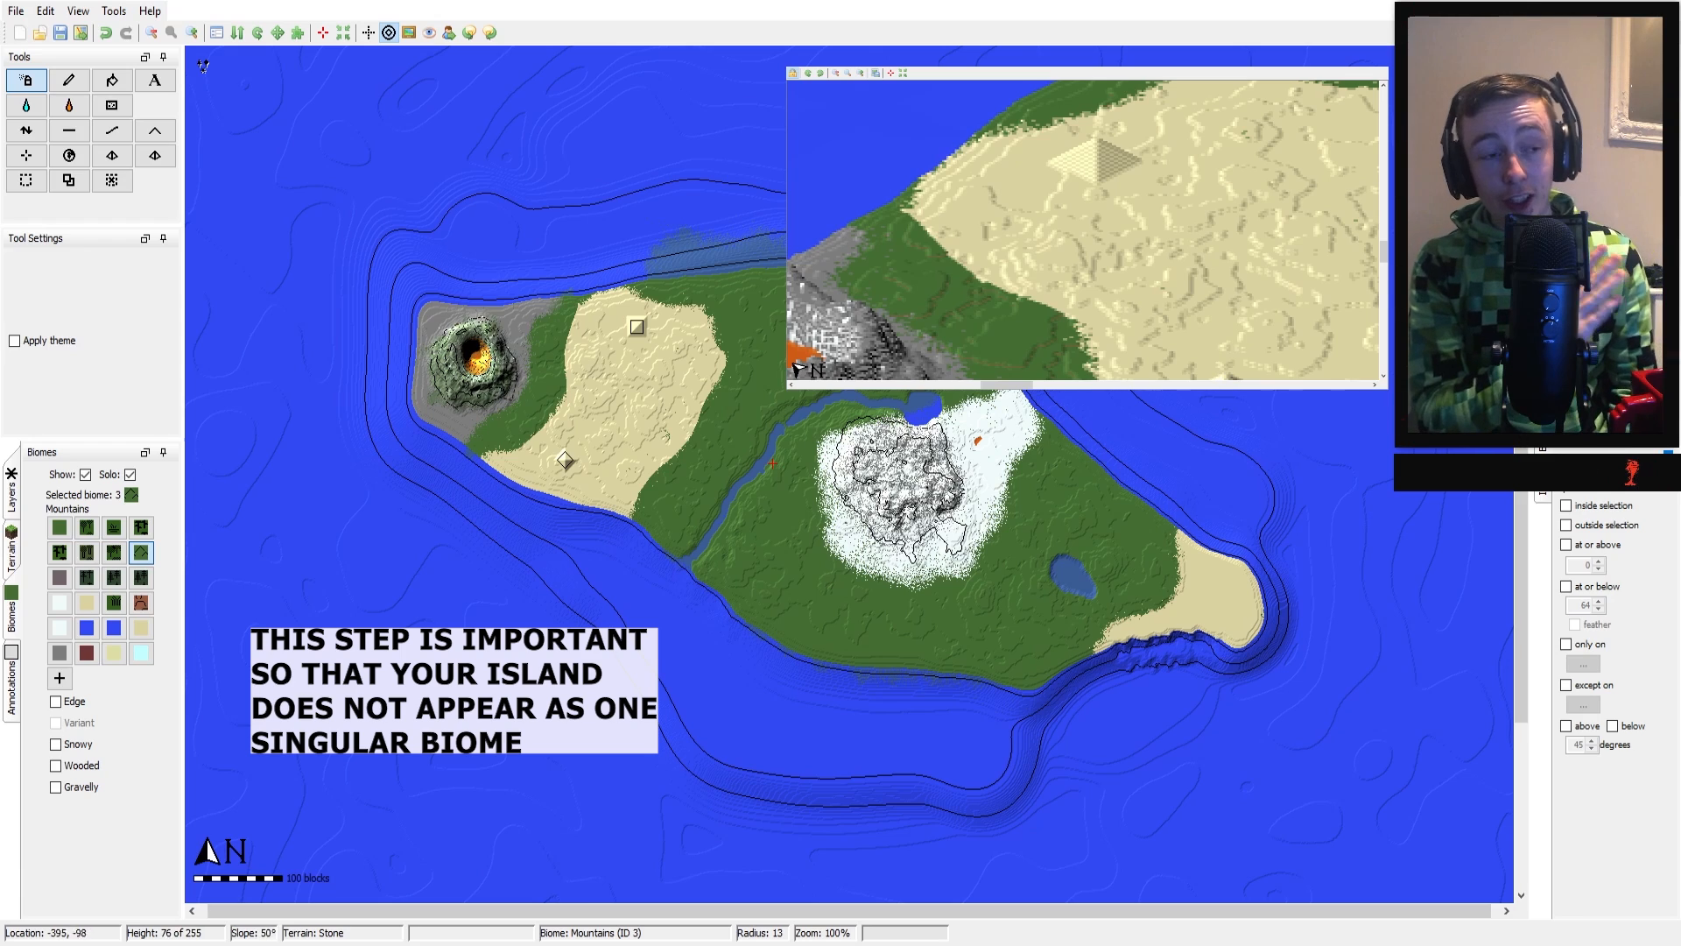
mouse_move(419, 370)
left_mouse_down()
mouse_move(453, 422)
mouse_move(429, 331)
left_mouse_up()
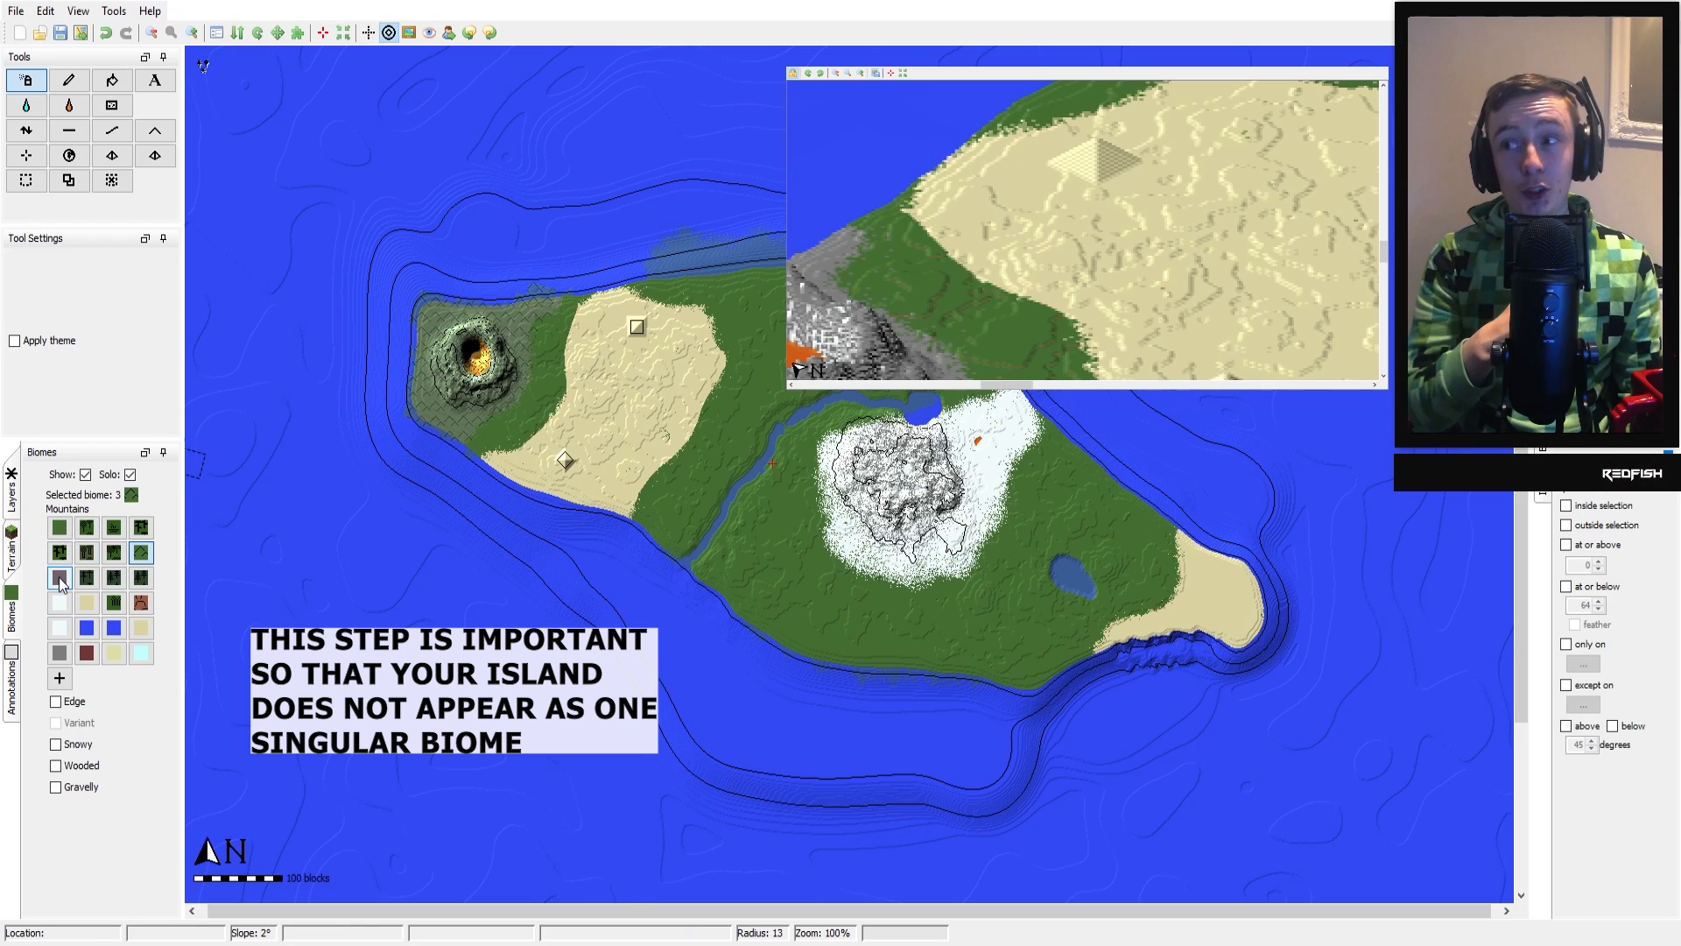
Spray the Snowy Tundra biome over the central mountain and the snow-covered ground around it
left_click(59, 603)
mouse_move(871, 470)
left_mouse_down()
mouse_move(911, 548)
mouse_move(845, 449)
mouse_move(852, 494)
mouse_move(944, 561)
mouse_move(1024, 409)
mouse_move(907, 571)
mouse_move(903, 464)
mouse_move(959, 518)
left_mouse_up()
left_click(141, 602)
left_click(141, 554)
key("ctrl+z")
left_click(58, 603)
Spray the Beach biome over the sandy southeastern tip and its shoreline
left_click(141, 628)
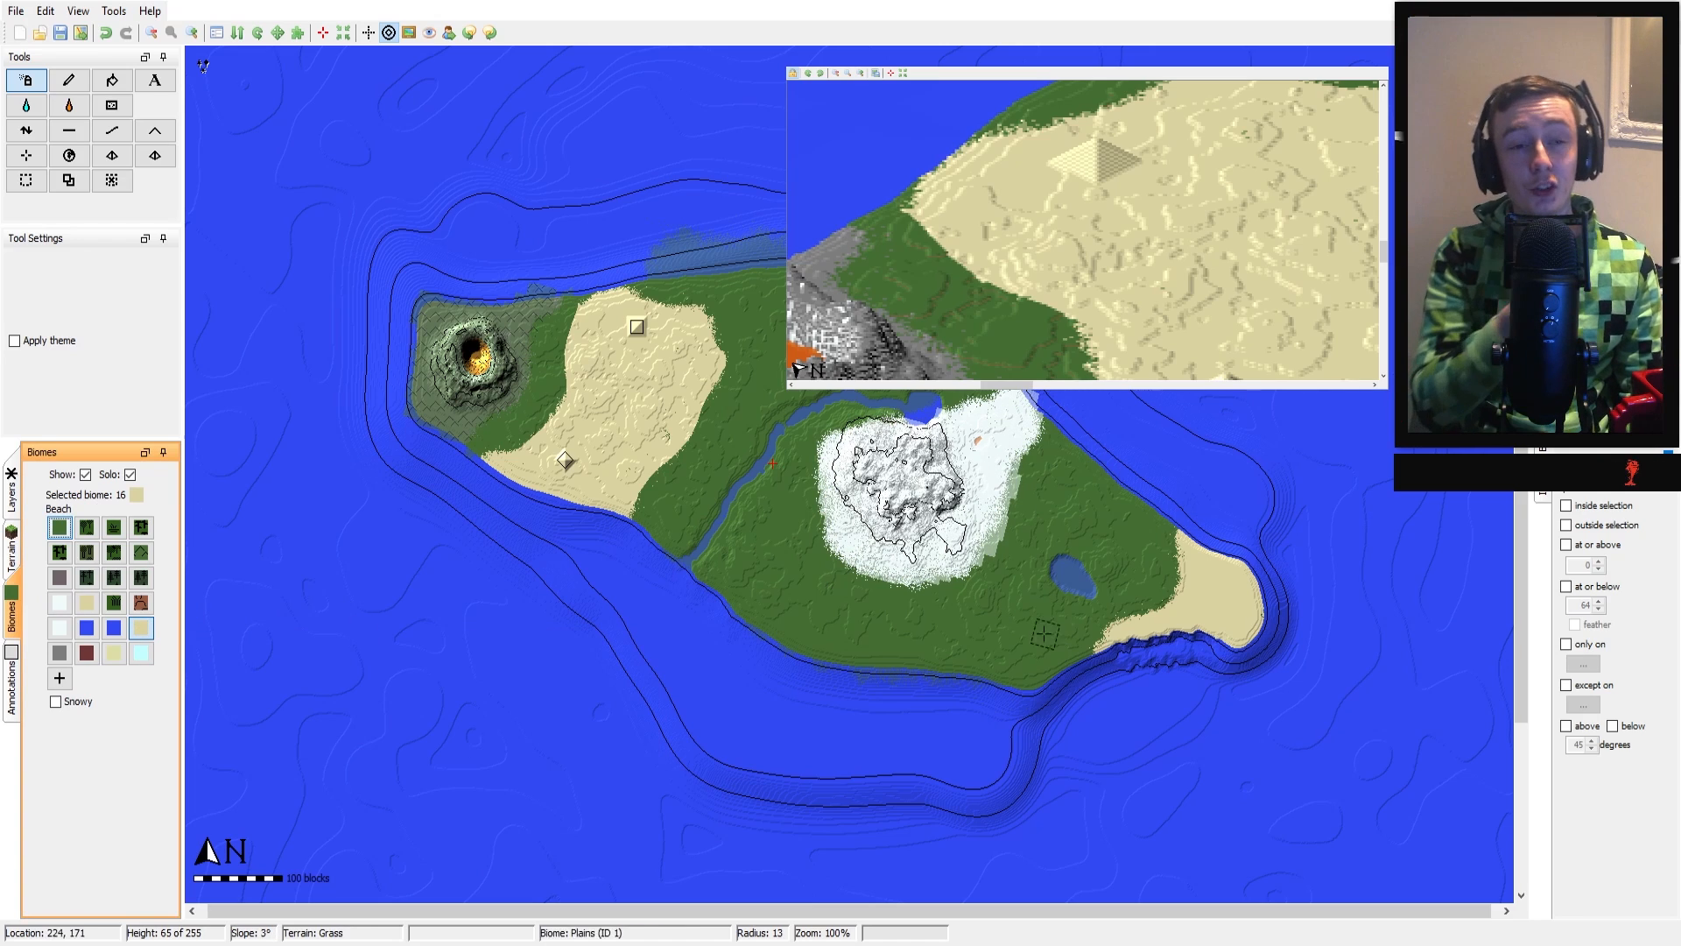
mouse_move(1117, 637)
left_mouse_down()
mouse_move(1226, 639)
mouse_move(1112, 639)
left_mouse_up()
mouse_move(1203, 560)
left_mouse_down()
mouse_move(1148, 643)
mouse_move(1279, 543)
mouse_move(1292, 630)
left_mouse_up()
Spray the Stone Shore biome around the outer edge of the southeastern shore
left_click(59, 655)
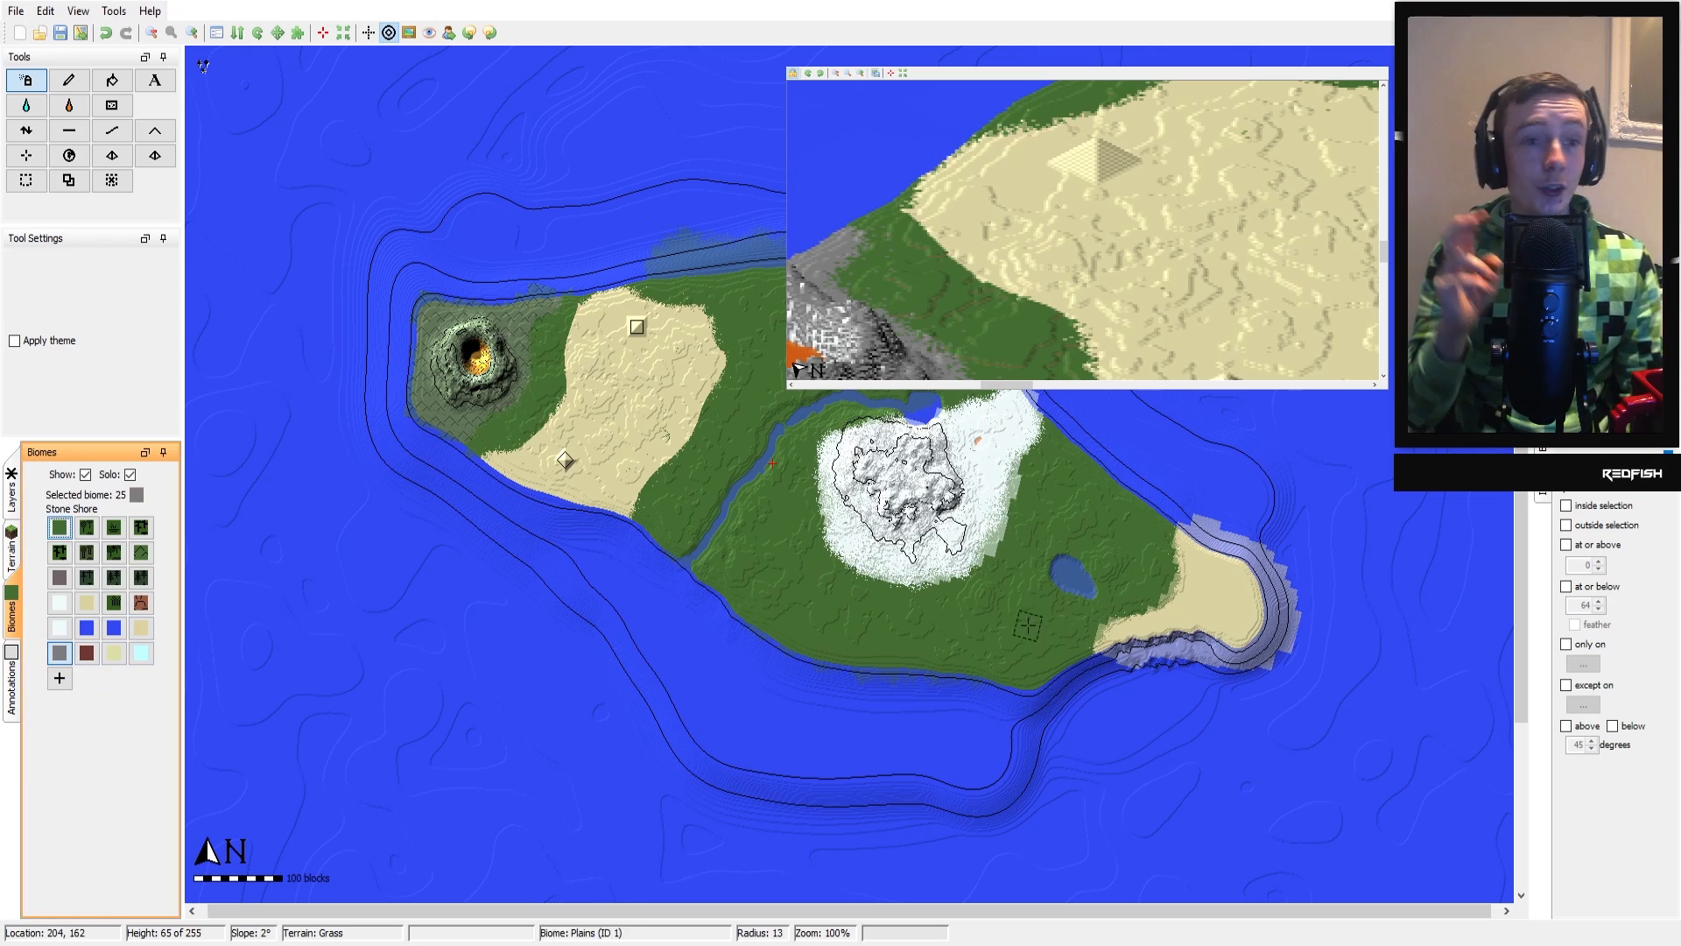
mouse_move(1131, 662)
left_mouse_down()
mouse_move(1293, 631)
mouse_move(1186, 493)
left_mouse_up()
scroll(1192, 441, "down", 8)
Spray the Ocean biome over the sea around the island with a brush radius of 53 and choose its Cold variant
left_click(86, 628)
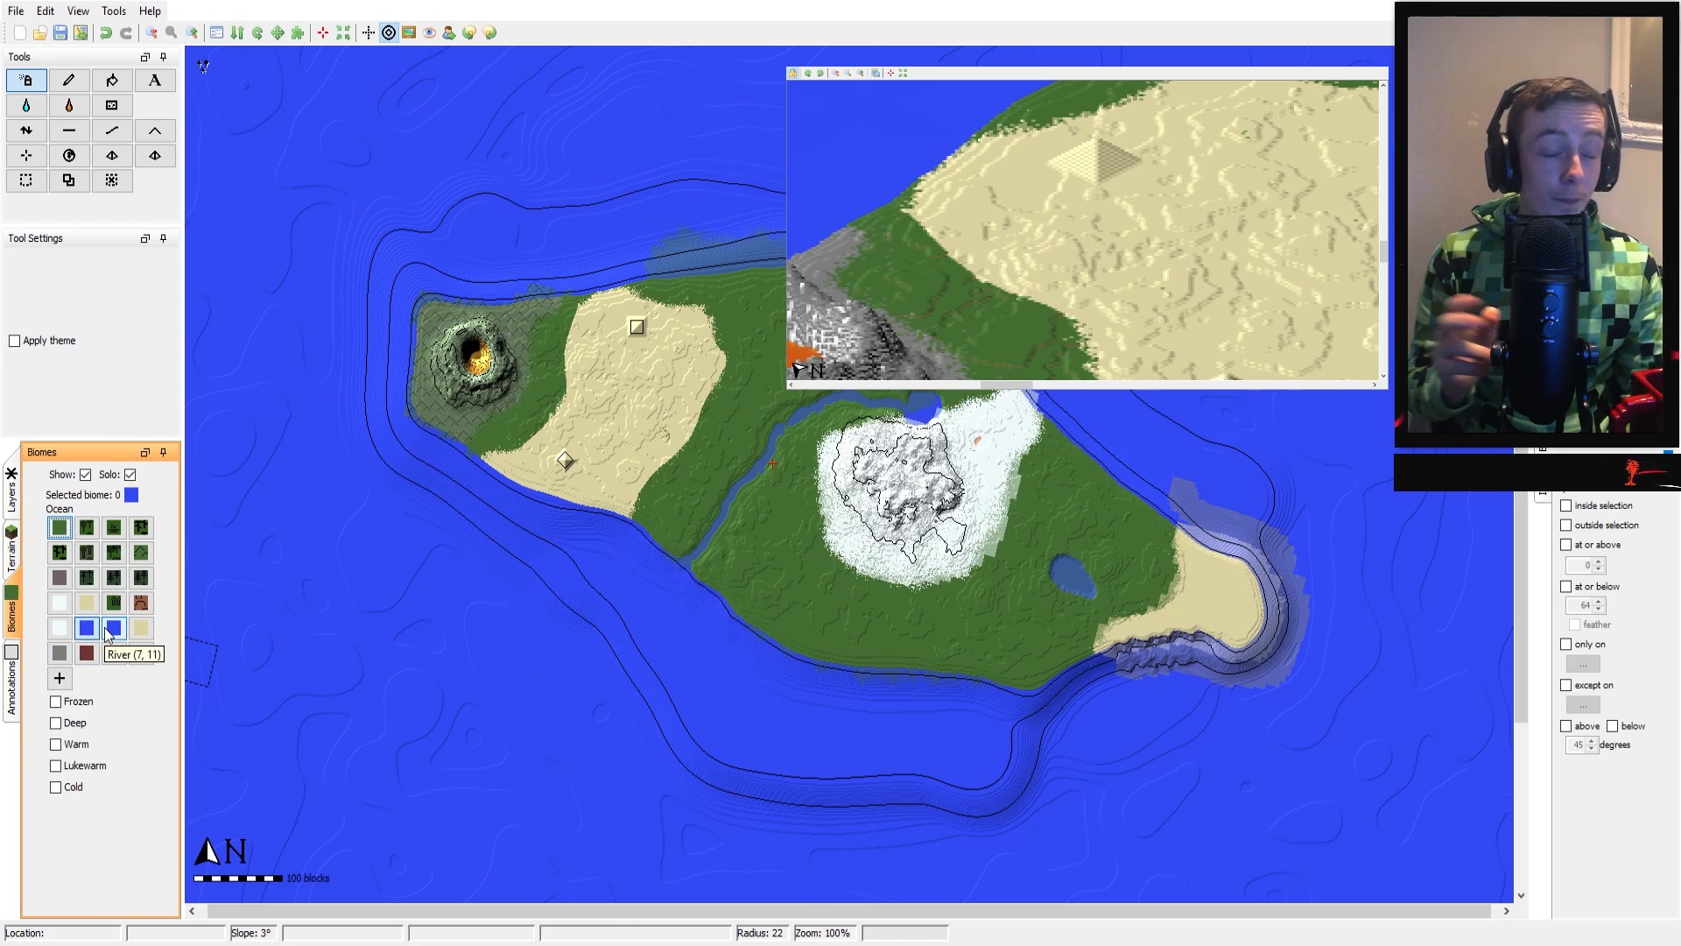
scroll(1160, 451, "down", 10)
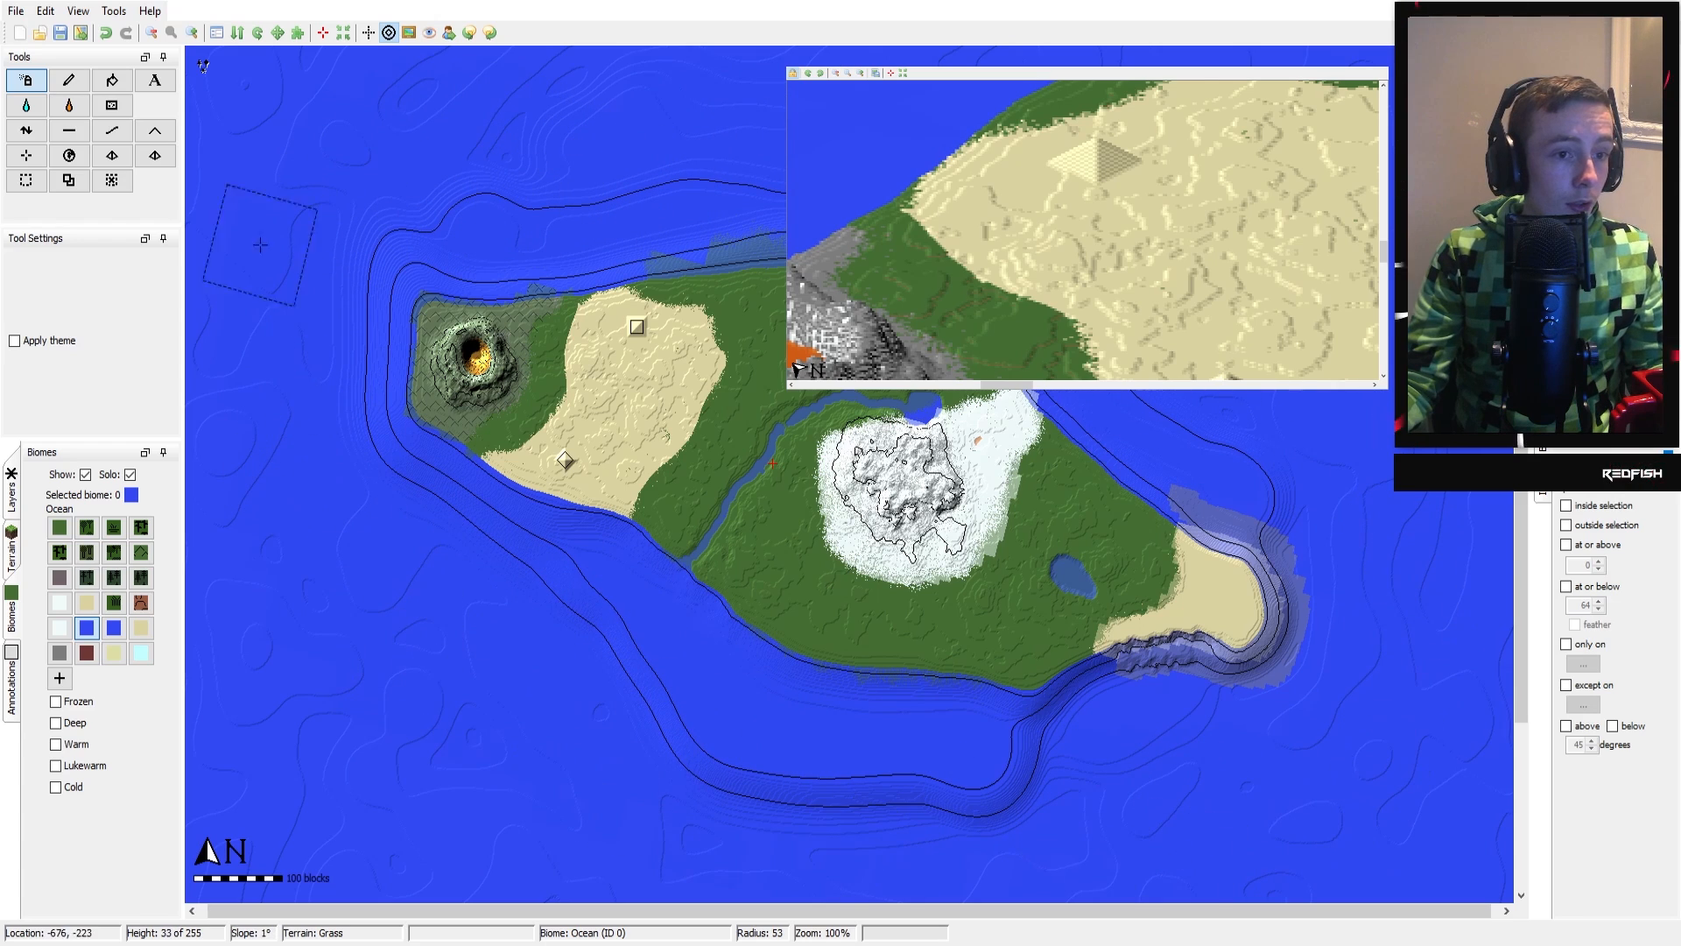
left_click(56, 787)
Spray the Frozen Ocean biome over the coast northeast of the snowy central mountain
left_click(87, 627)
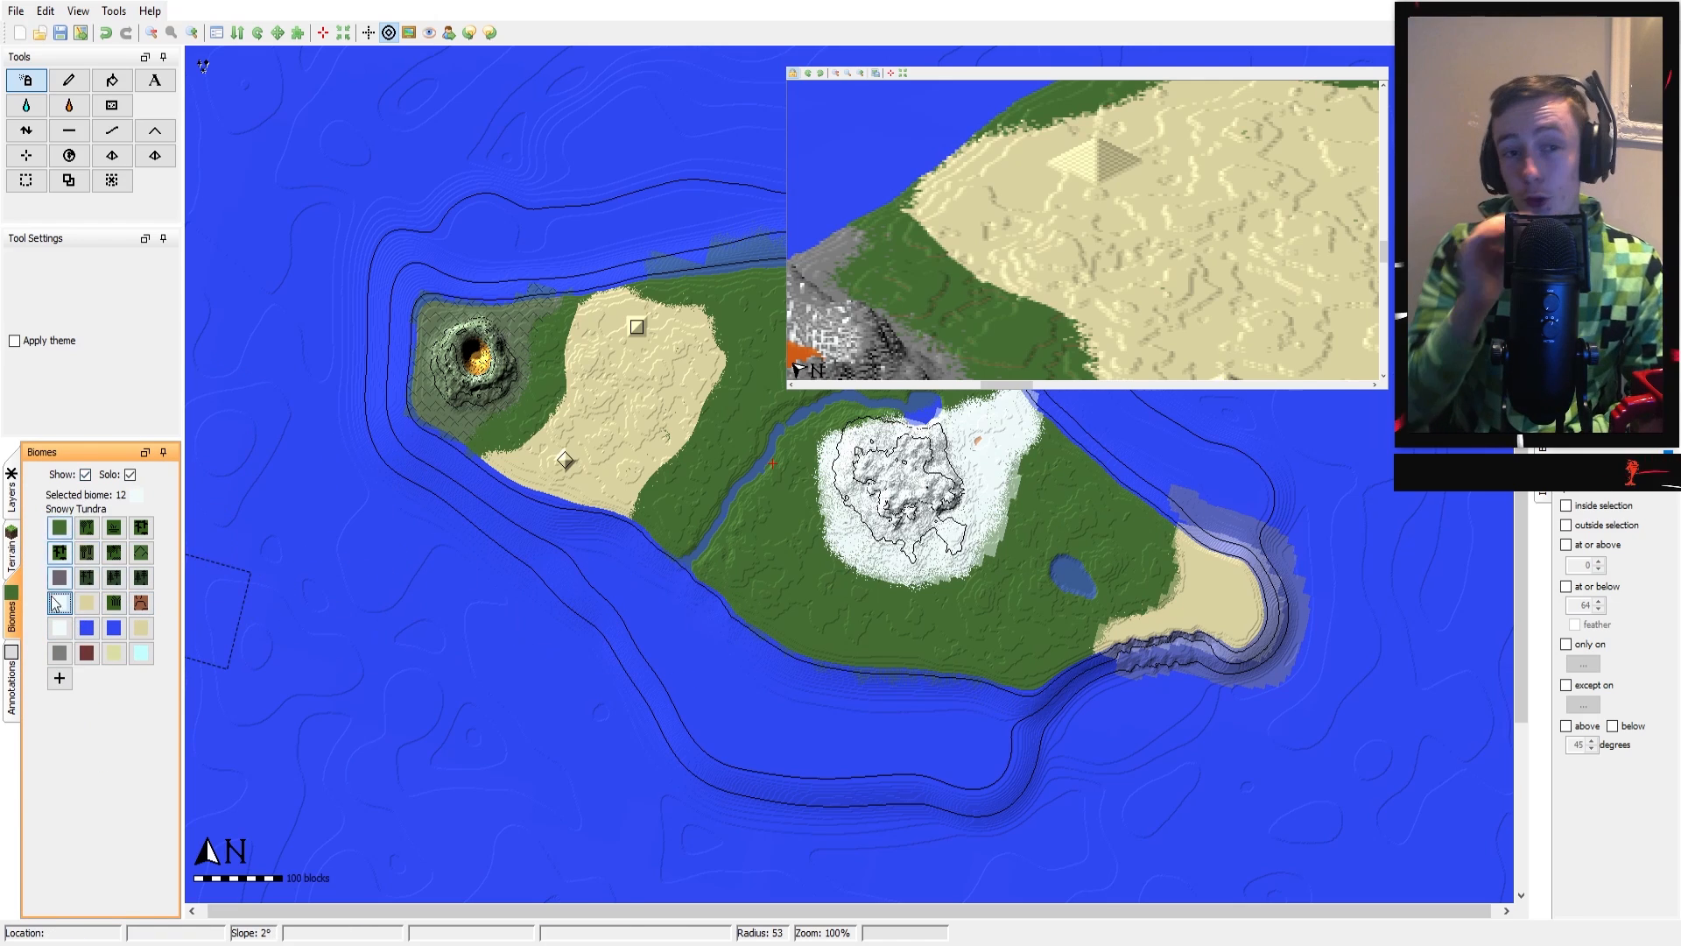
left_click(56, 701)
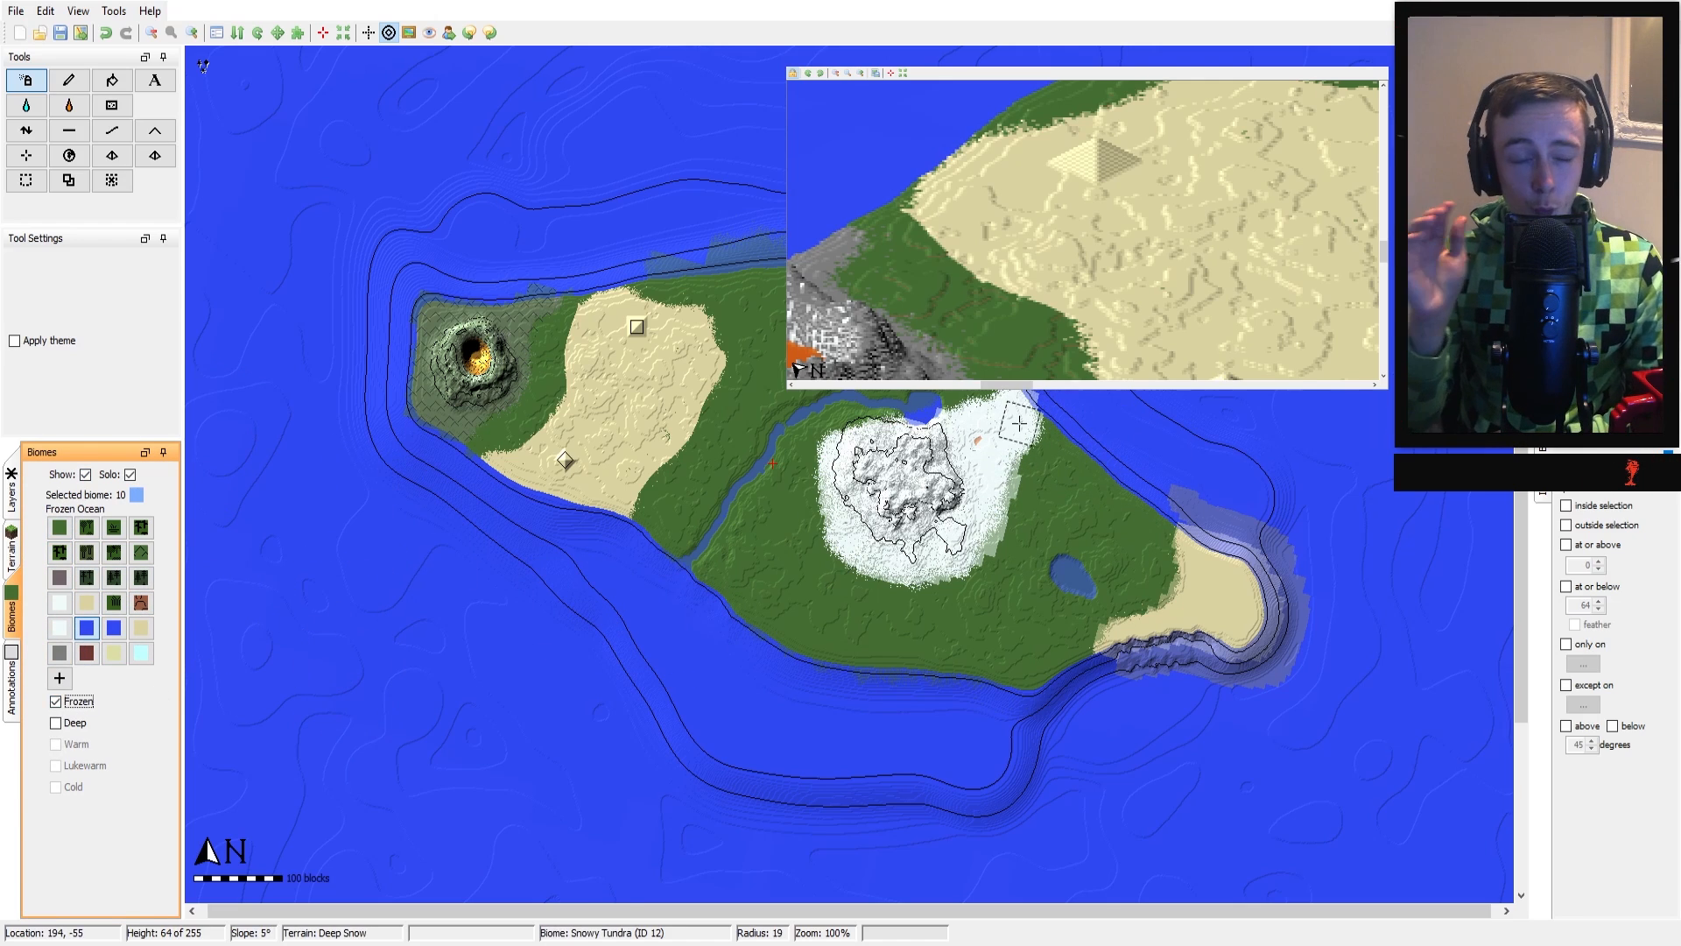
mouse_move(1027, 421)
left_mouse_down()
mouse_move(999, 407)
mouse_move(1016, 387)
mouse_move(1041, 393)
mouse_move(1037, 434)
left_mouse_up()
Bring up the list of layers and view the western and central island in the 3D preview
left_click(12, 669)
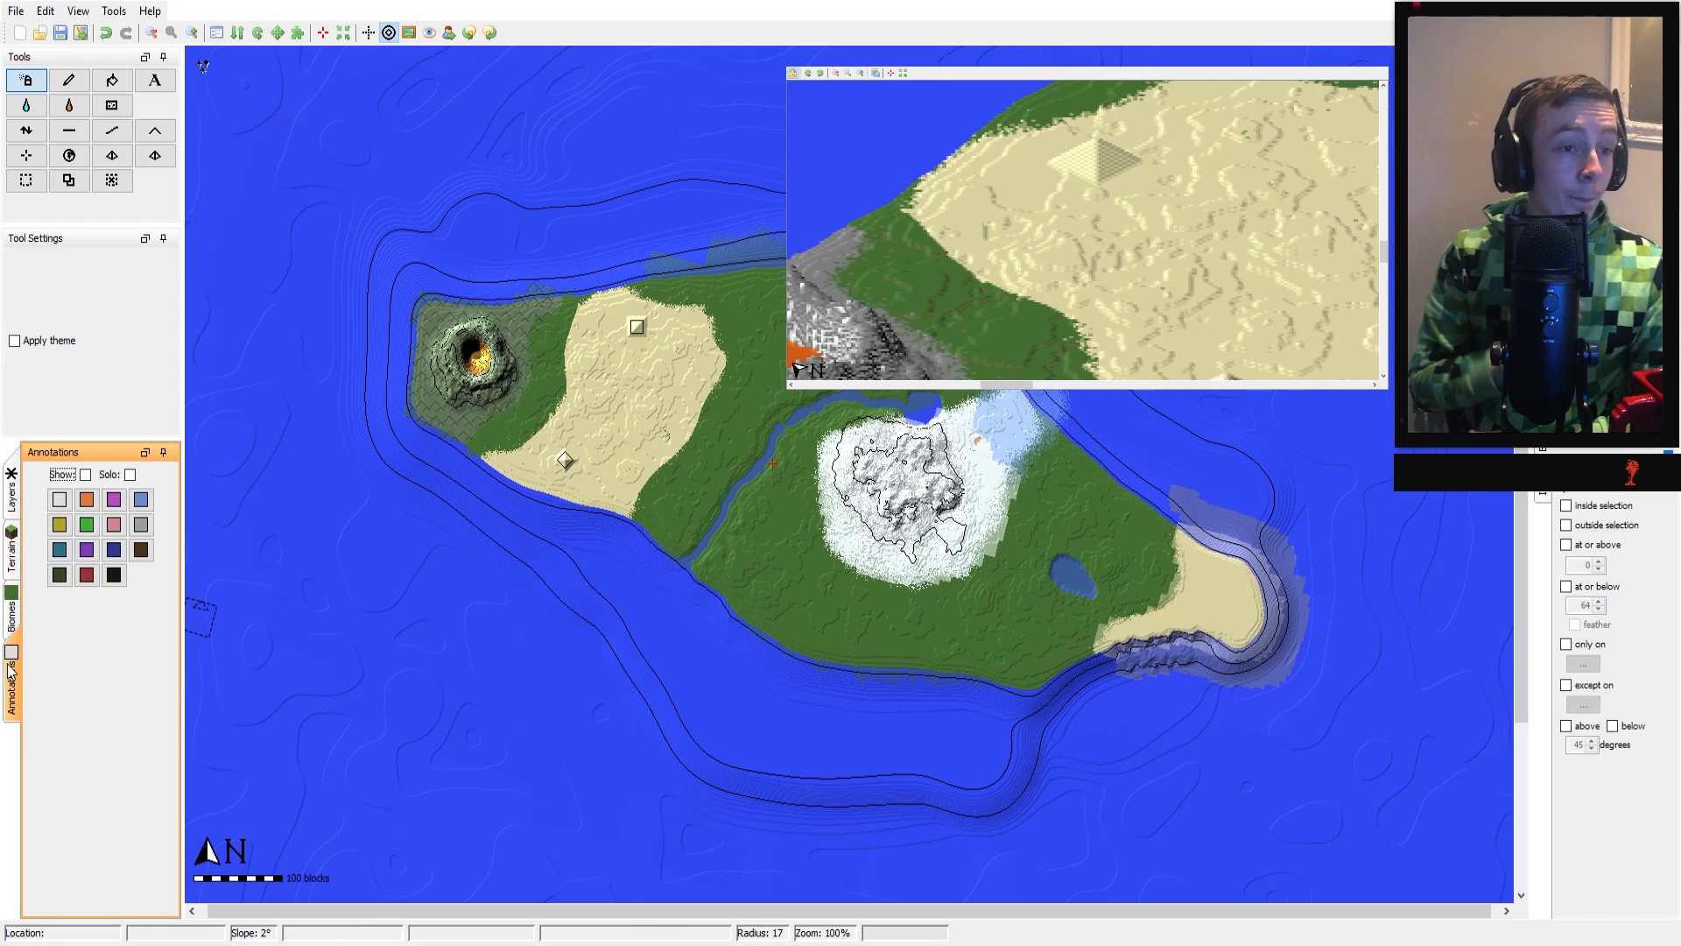
left_click(11, 552)
left_click(11, 613)
left_click(9, 549)
left_click(12, 495)
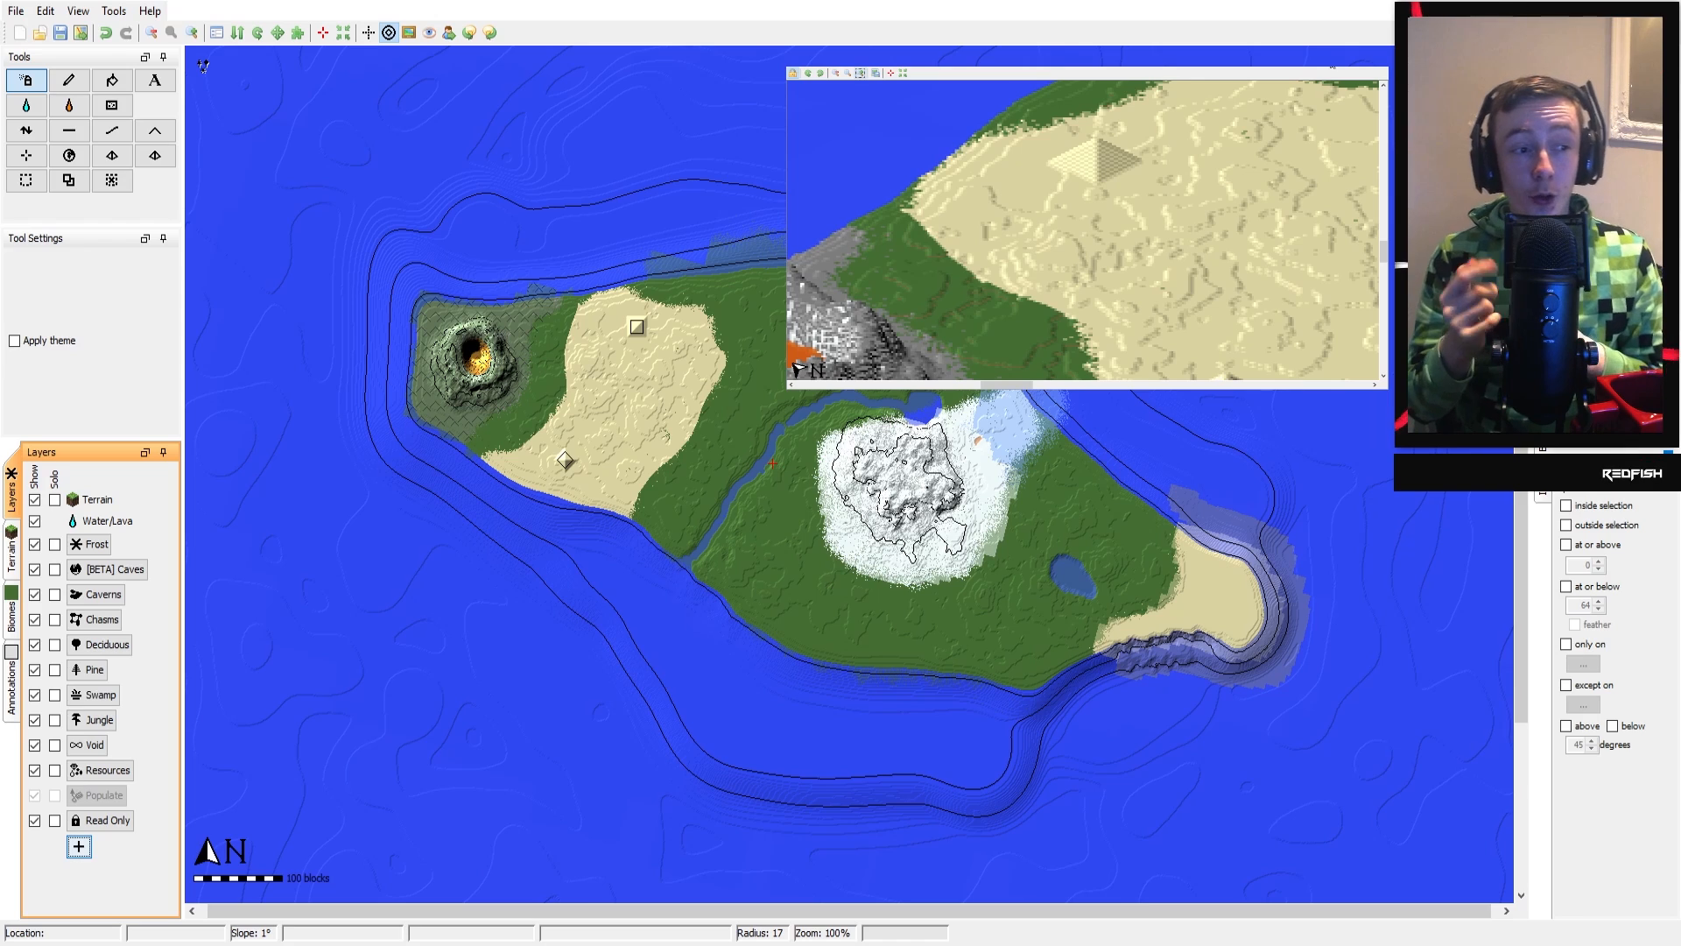
left_click(1333, 66)
scroll(1226, 191, "down", 2)
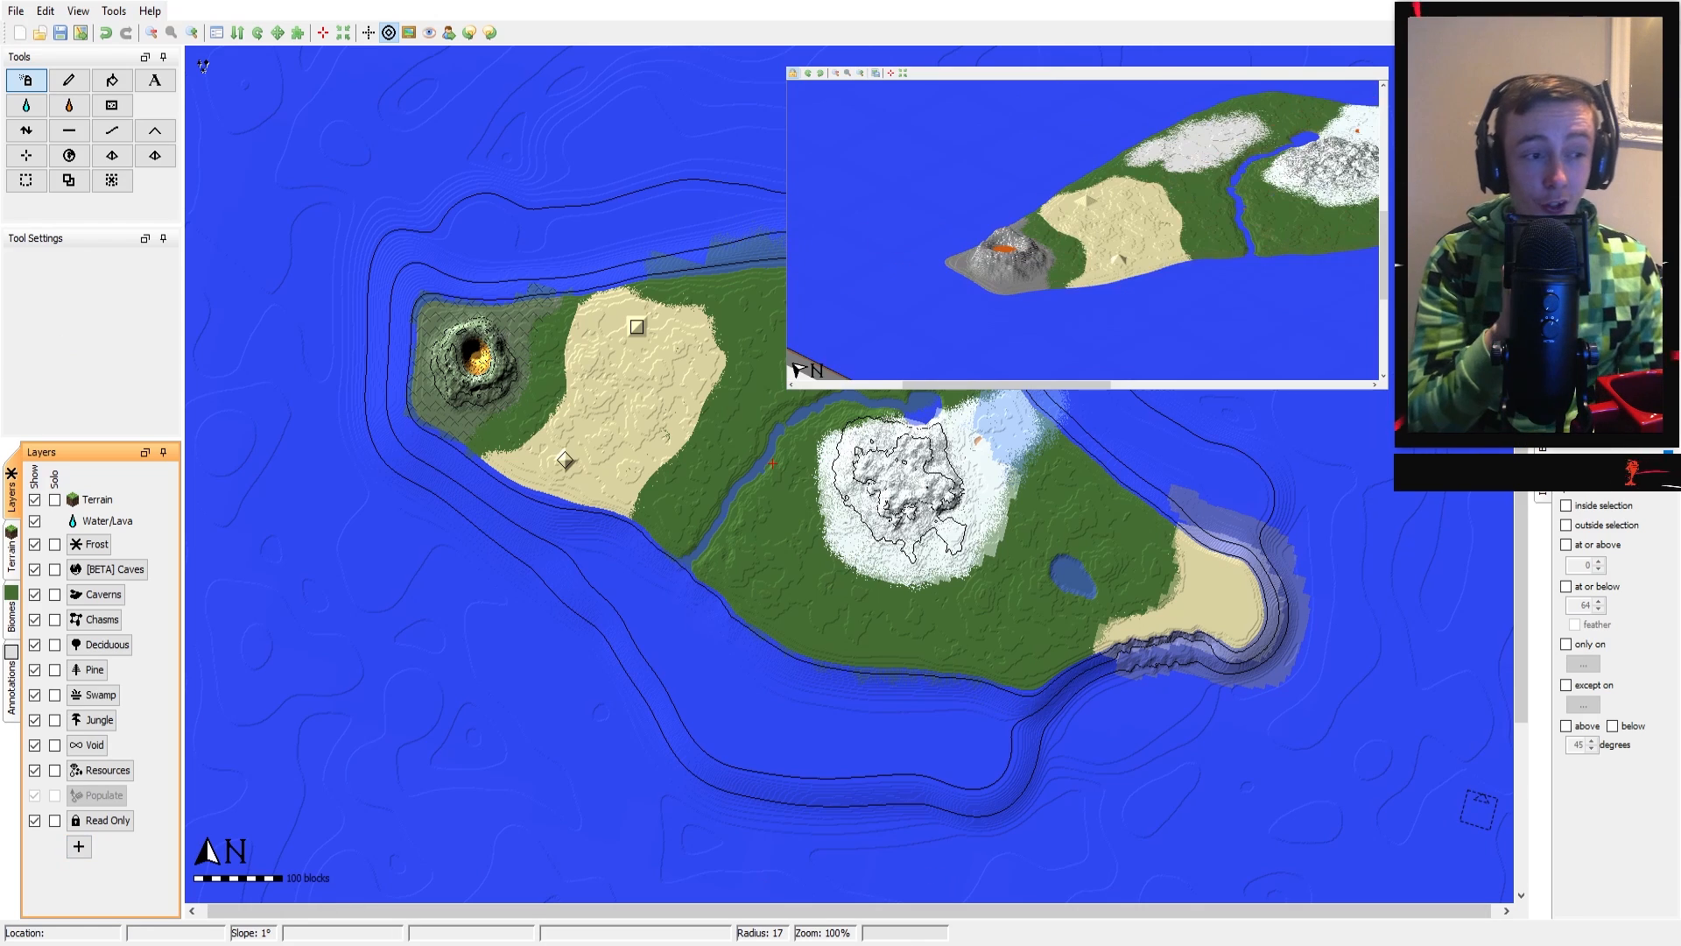
Set up a custom object layer from the loaded tree schematics with a sparseness of one object per 20 blocks
left_click_drag(1226, 191, 1112, 205)
scroll(1107, 205, "down", 1)
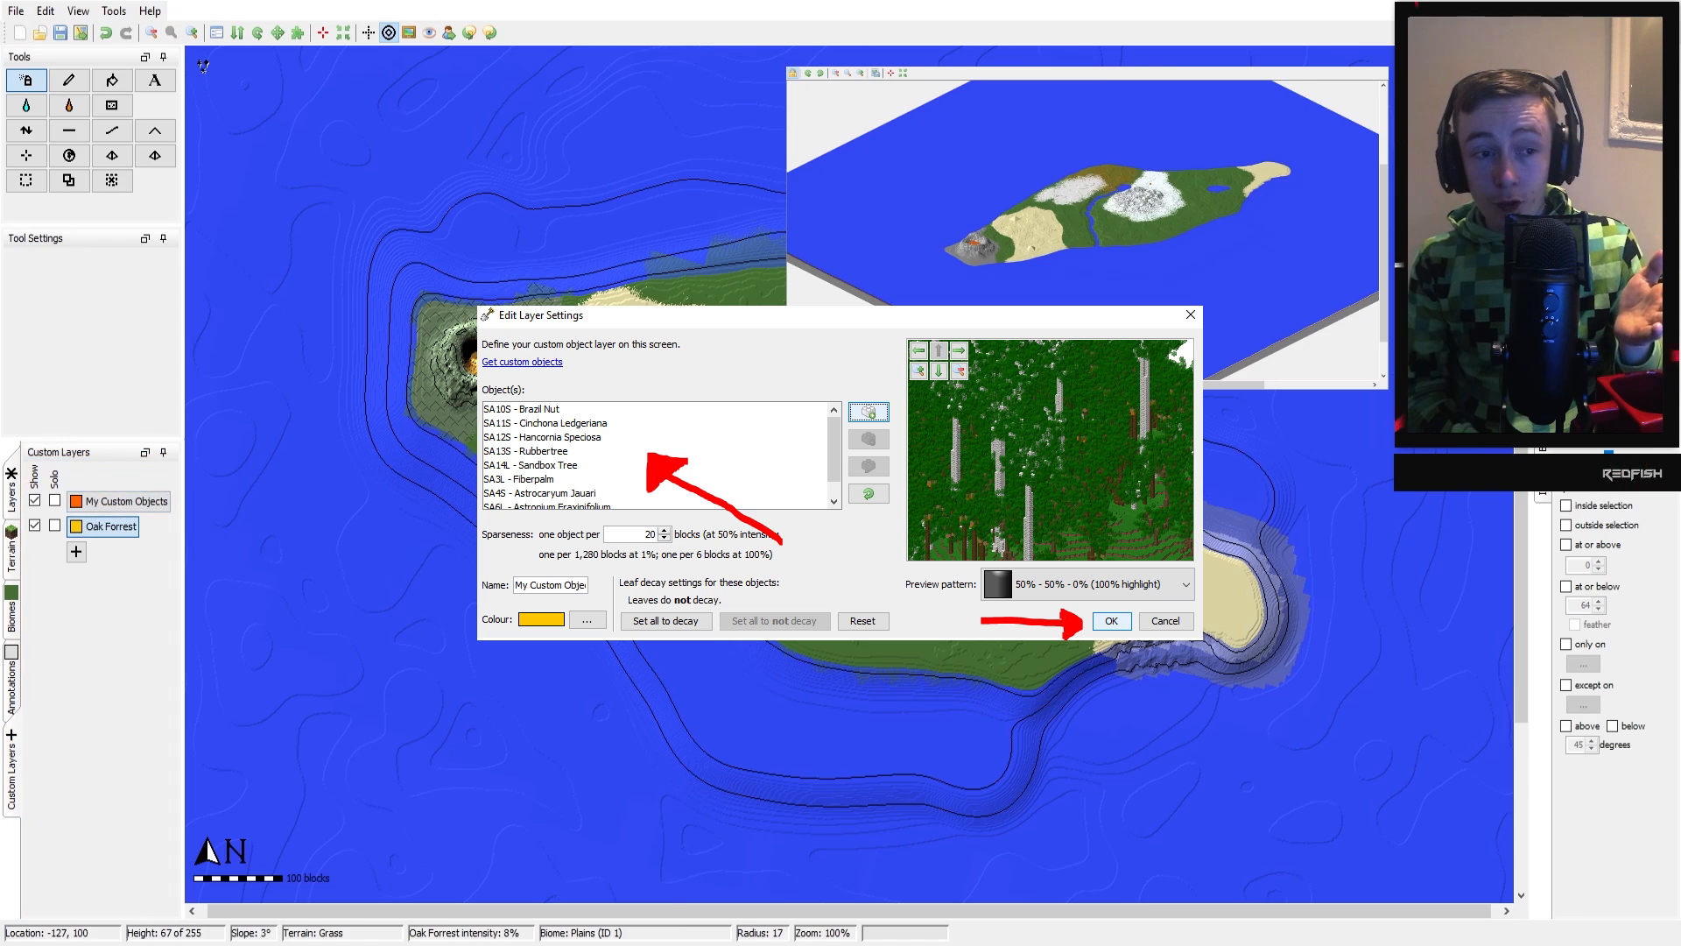
mouse_move(761, 487)
left_mouse_down()
mouse_move(793, 452)
mouse_move(800, 552)
mouse_move(745, 606)
mouse_move(910, 634)
mouse_move(973, 609)
mouse_move(1004, 653)
mouse_move(998, 565)
mouse_move(1050, 596)
mouse_move(1020, 626)
mouse_move(1153, 628)
left_mouse_up()
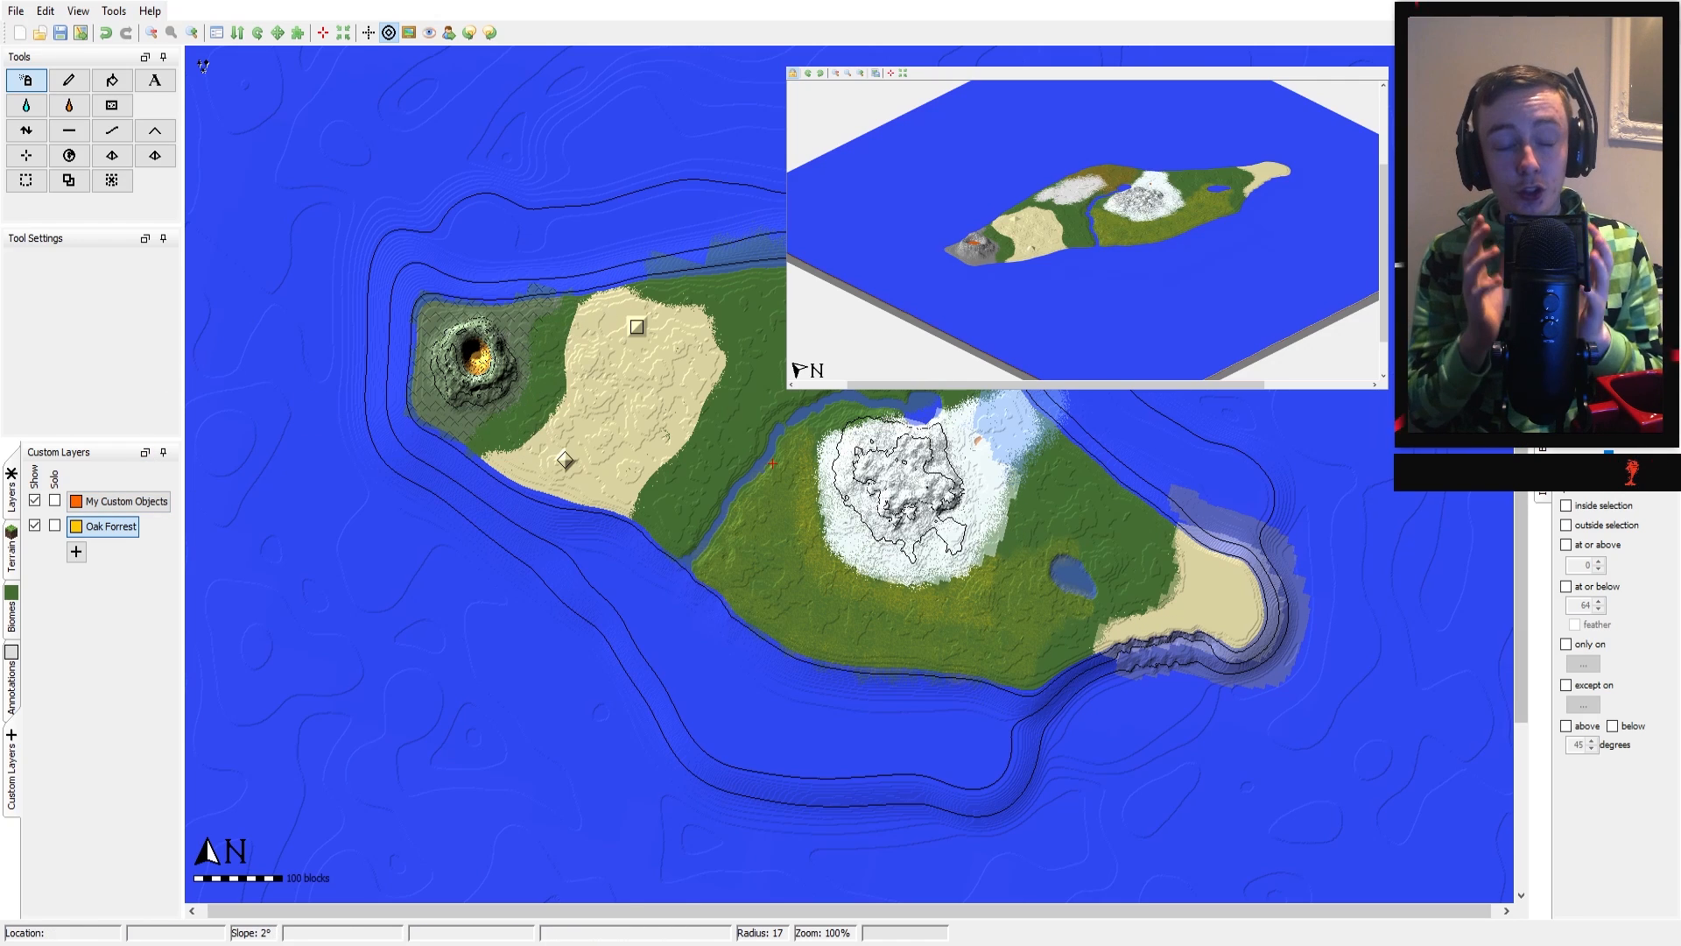
Add a red custom object layer named Beach Tree's for the beach
left_click(76, 551)
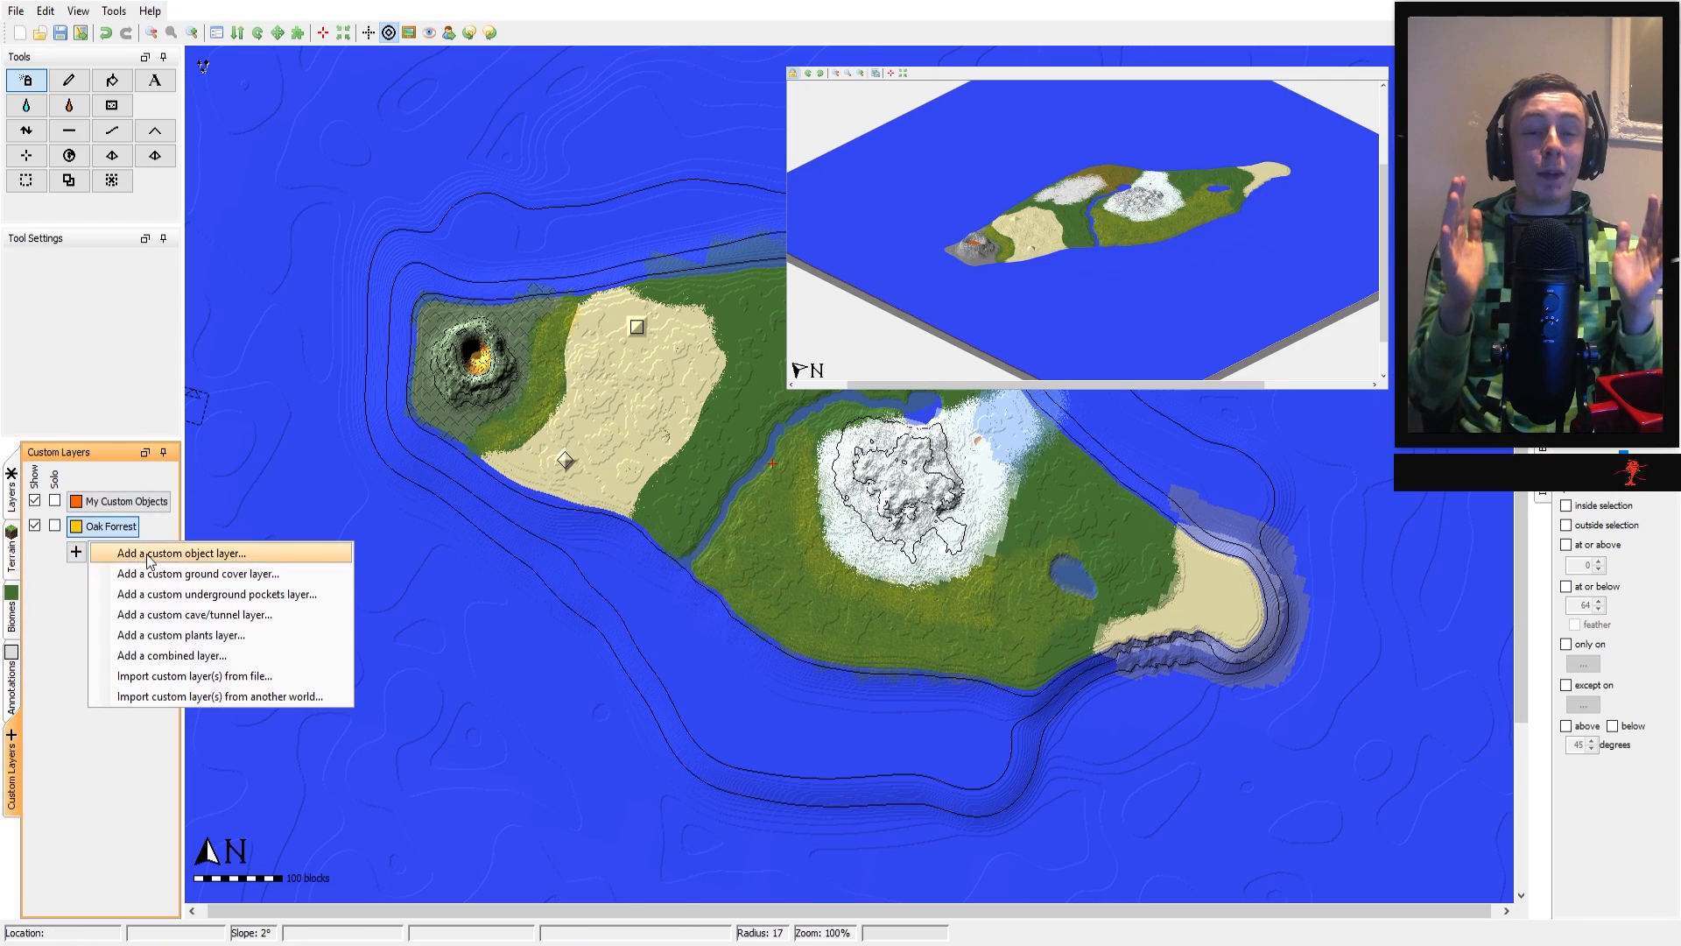
left_click(654, 584)
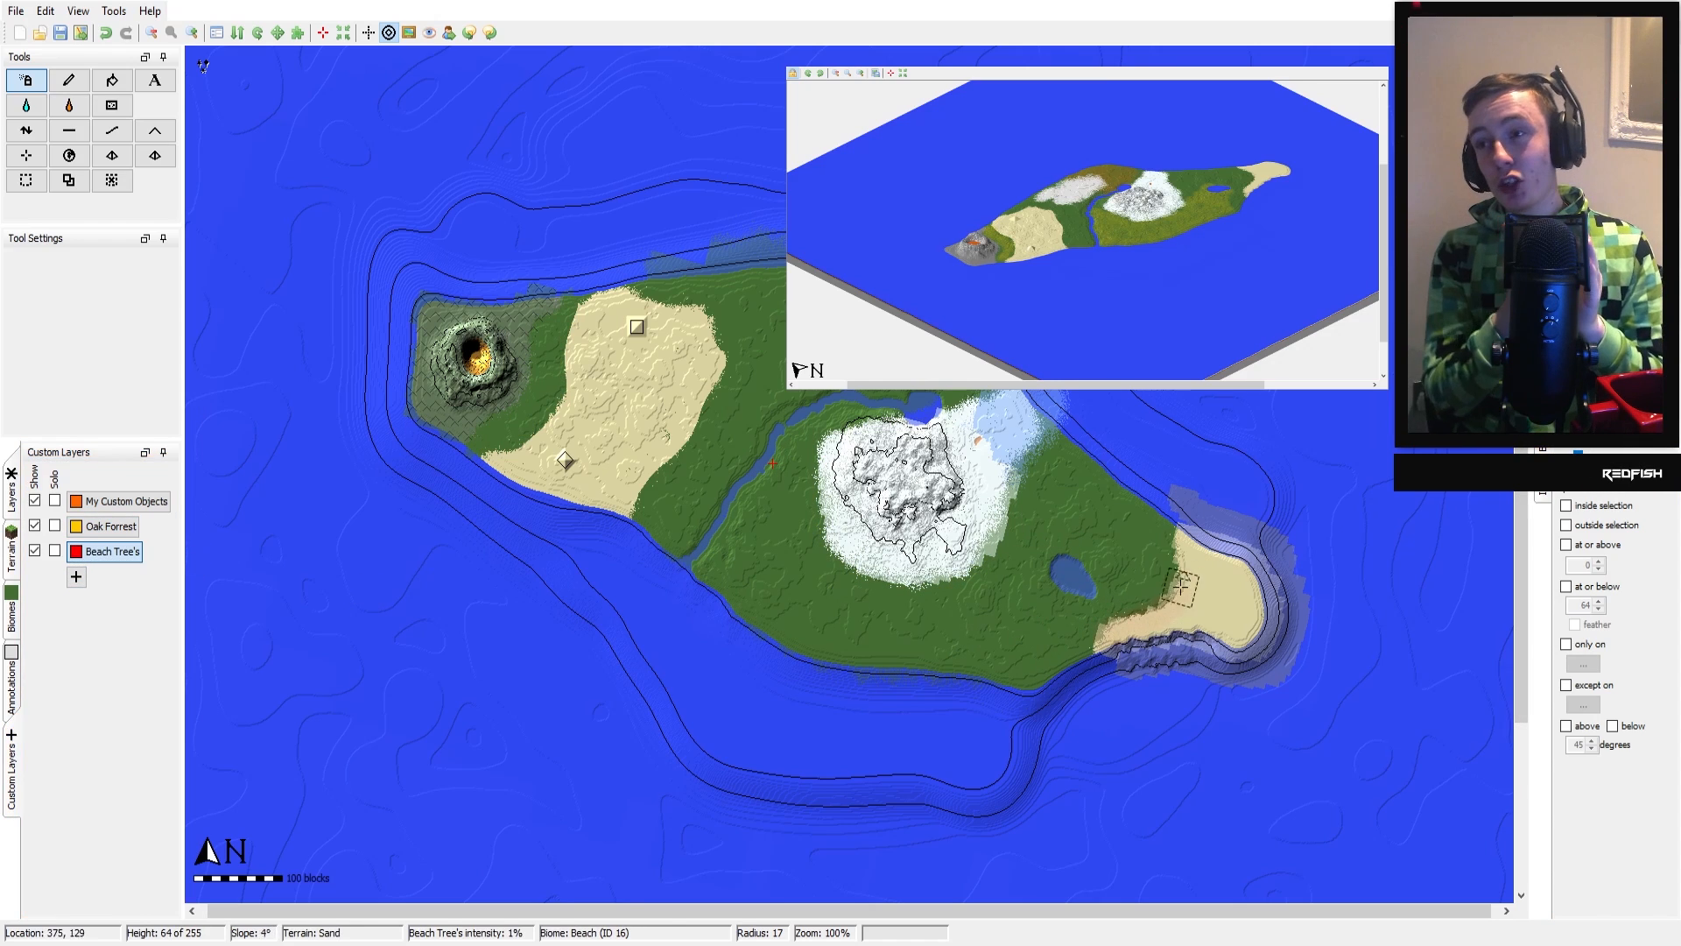
Export the island world as a new Minecraft map
left_click(15, 12)
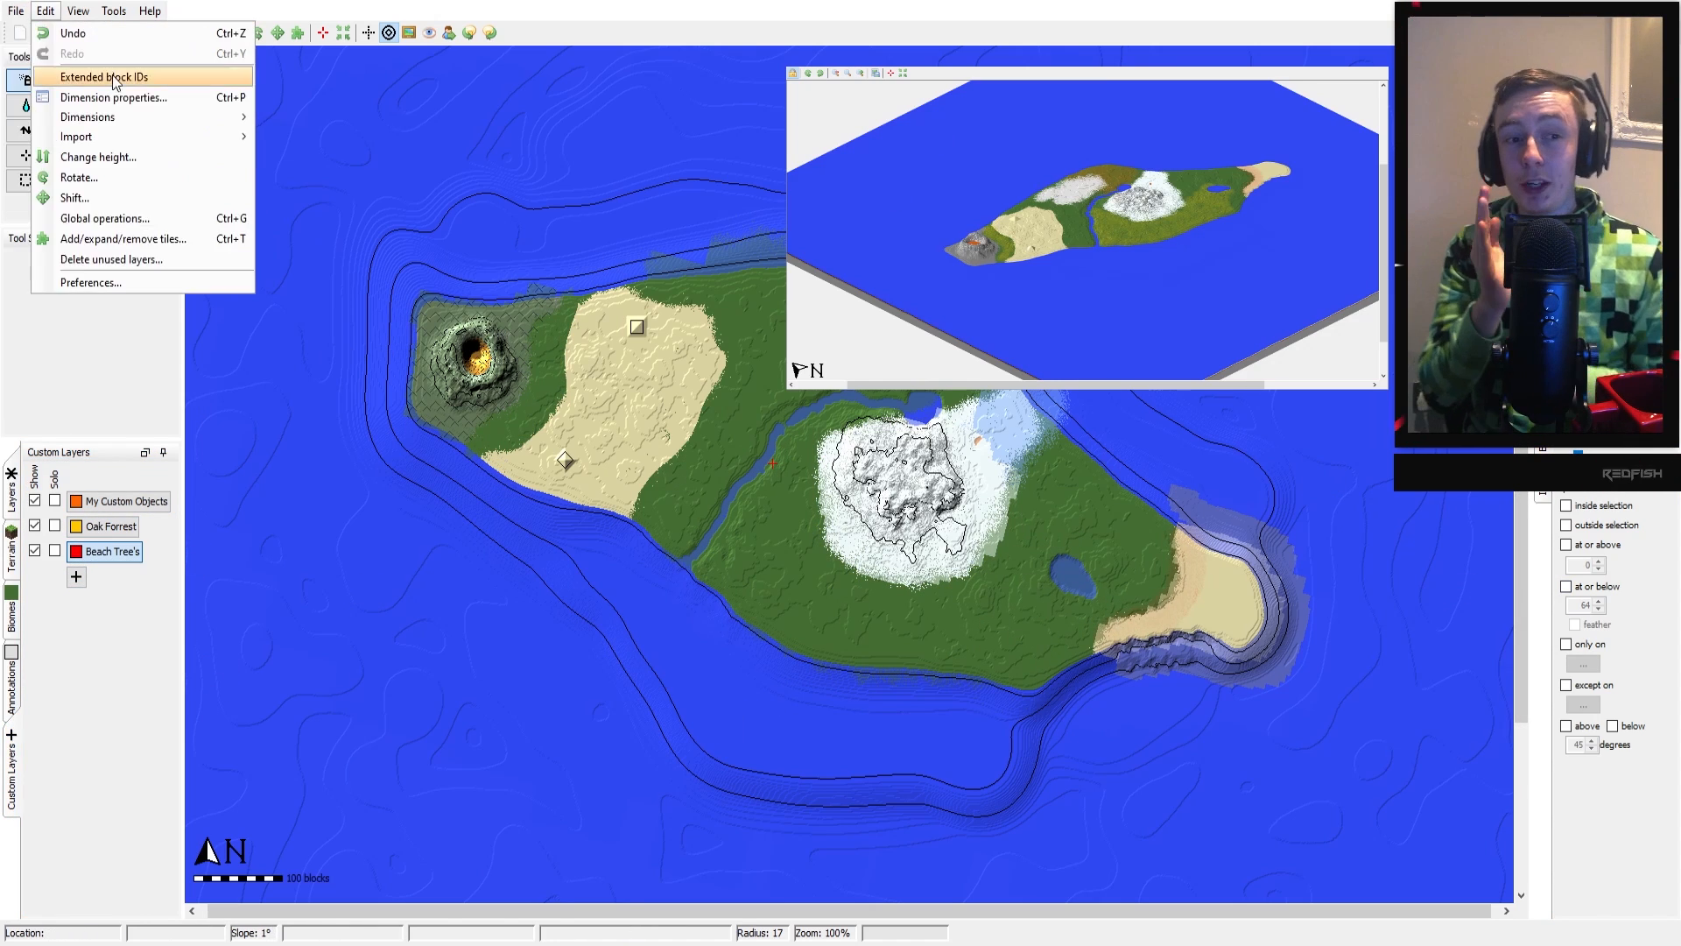
left_click(70, 135)
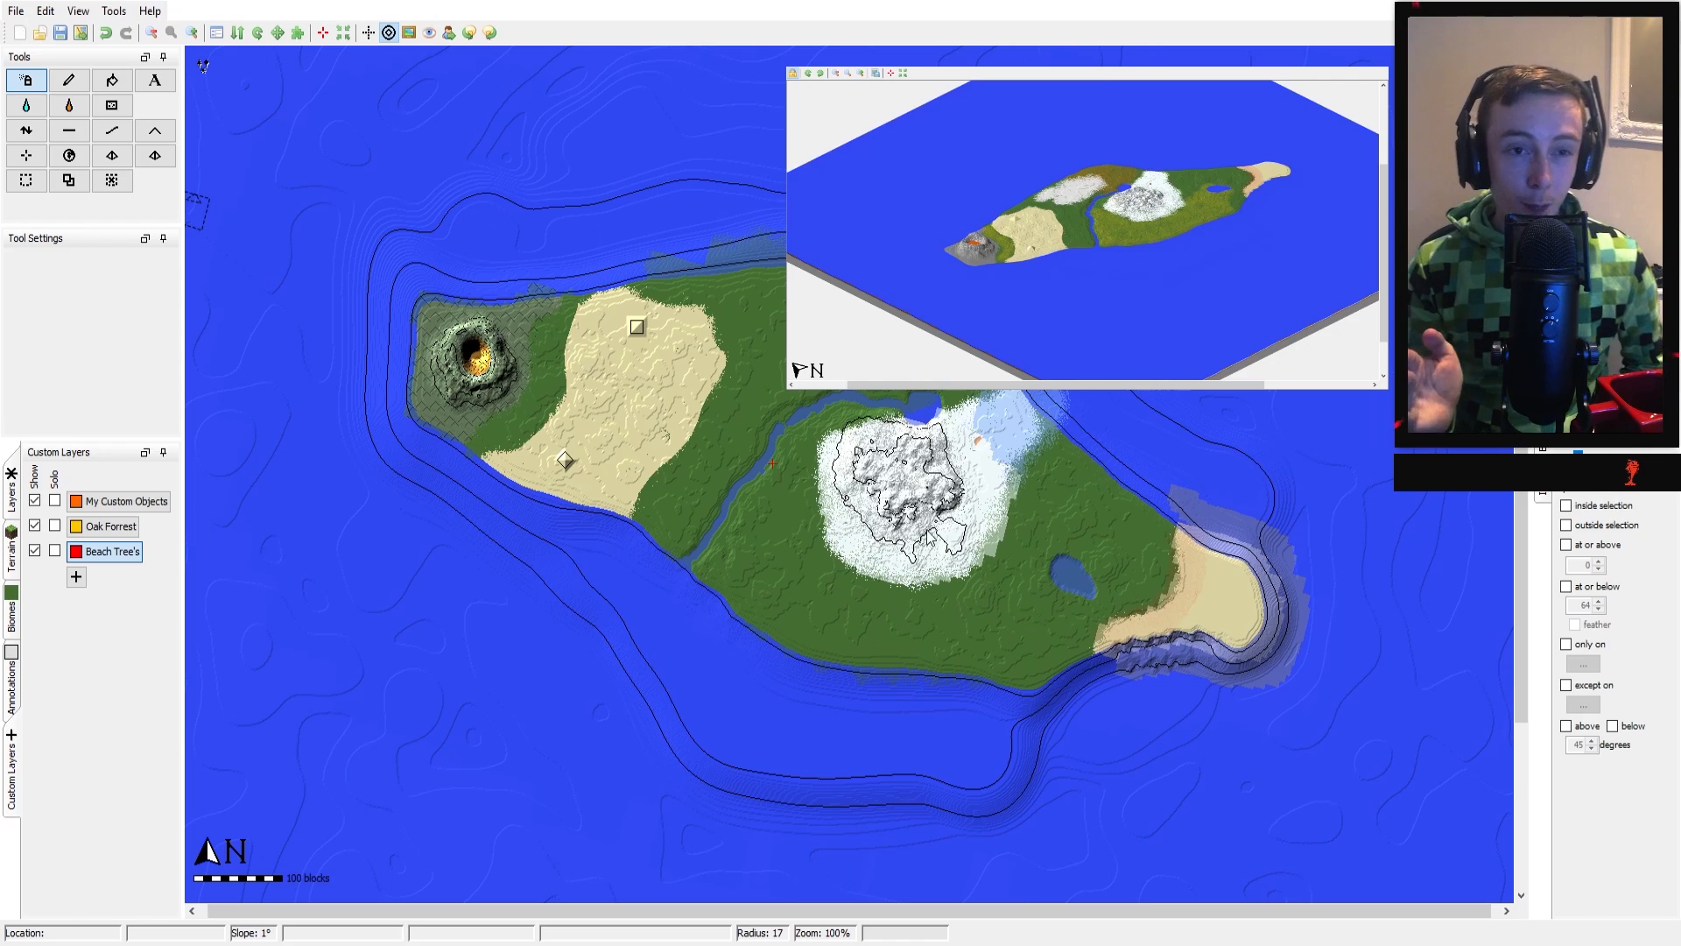
left_click(16, 12)
mouse_move(127, 158)
left_click(321, 161)
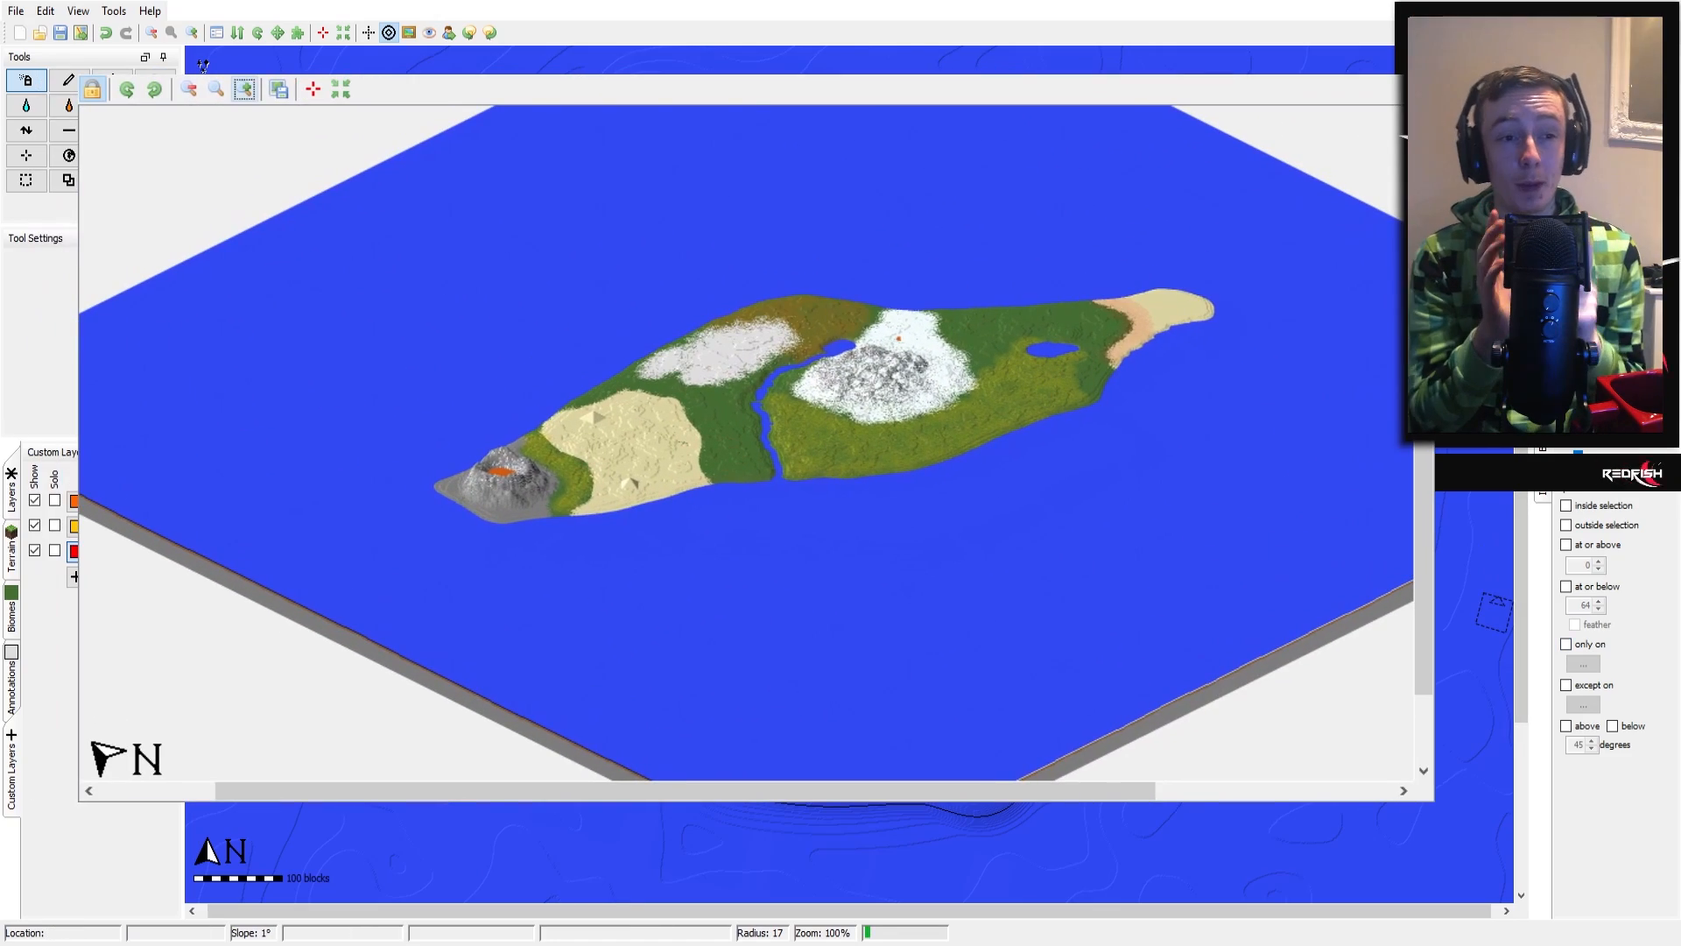
Examine the snowy mountain, pond and forested areas of the island in the enlarged 3D preview
left_click(244, 89)
scroll(391, 413, "up", 1)
left_click_drag(337, 438, 973, 143)
left_click_drag(1313, 201, 687, 456)
left_click_drag(997, 446, 673, 591)
left_click_drag(920, 389, 471, 382)
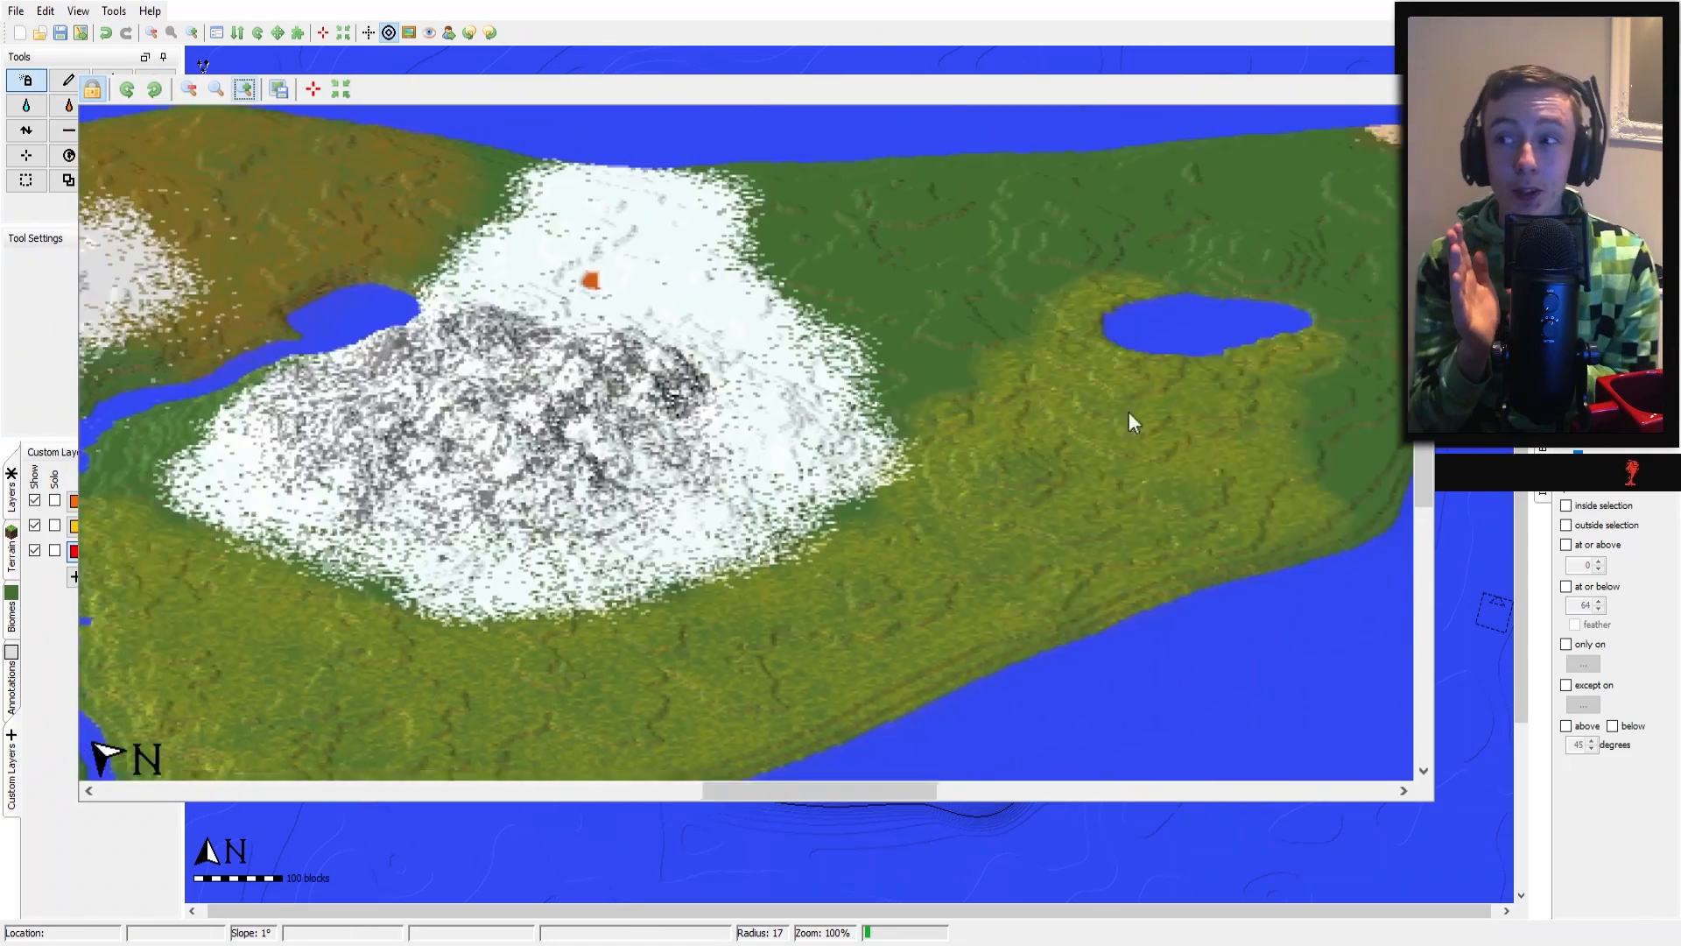
left_click_drag(1126, 420, 570, 555)
left_click_drag(453, 620, 1226, 430)
left_click_drag(132, 526, 1033, 314)
left_click_drag(1296, 122, 656, 438)
left_click_drag(356, 430, 541, 392)
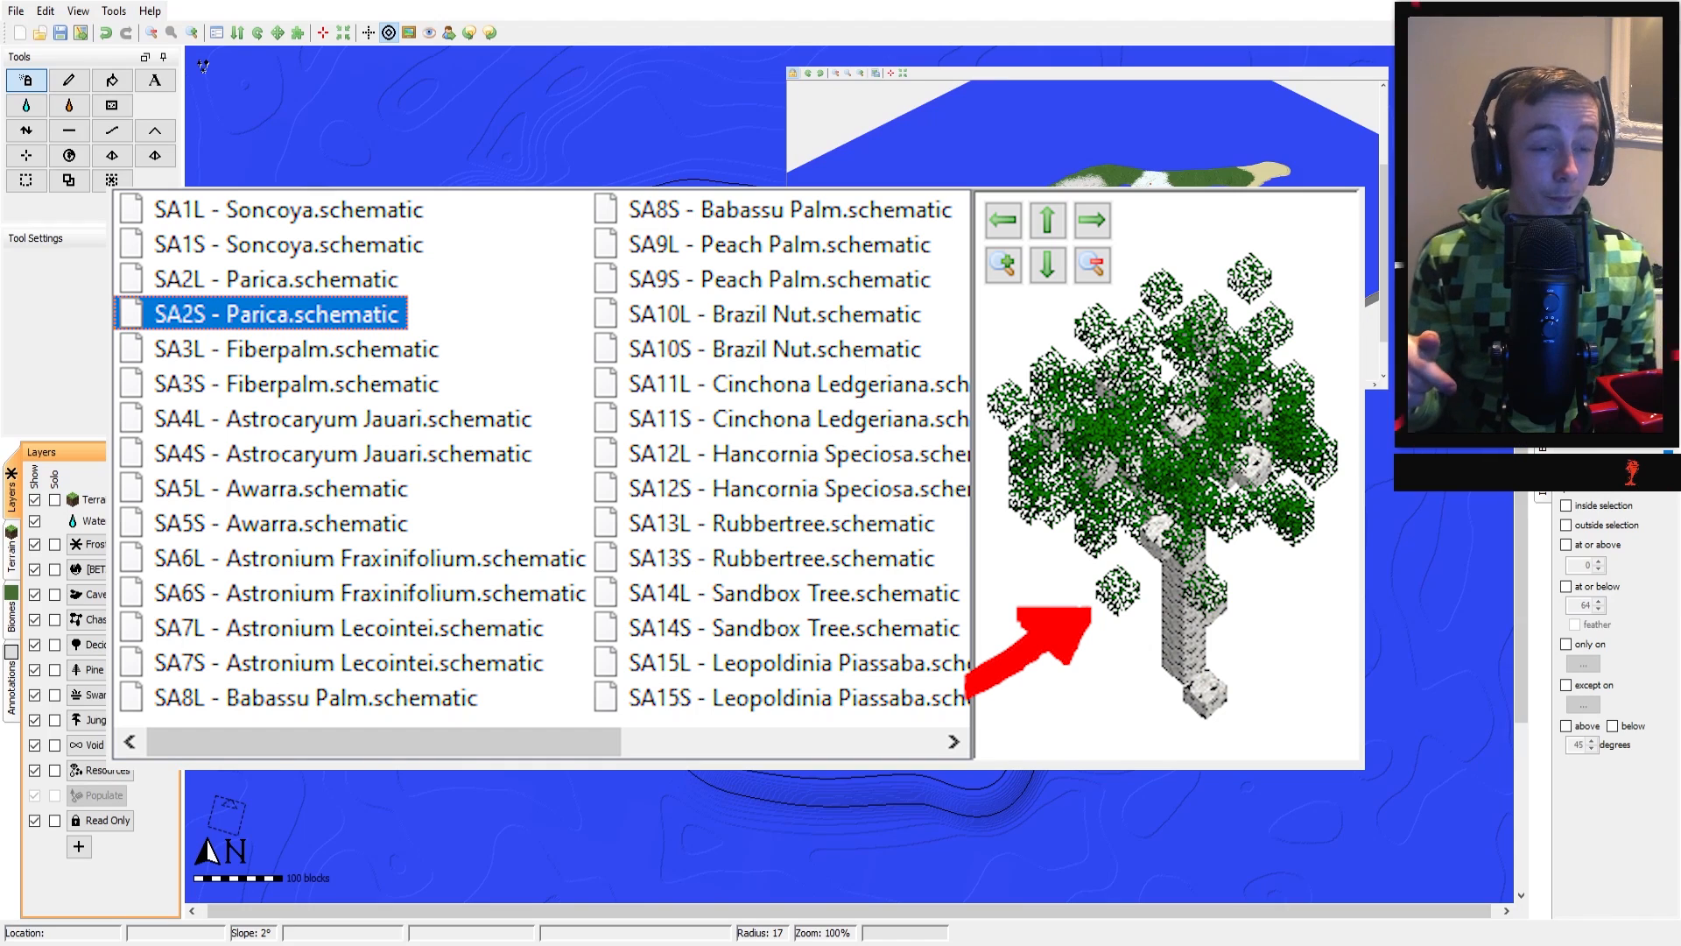
Load the SA2S - Parica schematic as a custom object and start adding another custom object layer
key("Return")
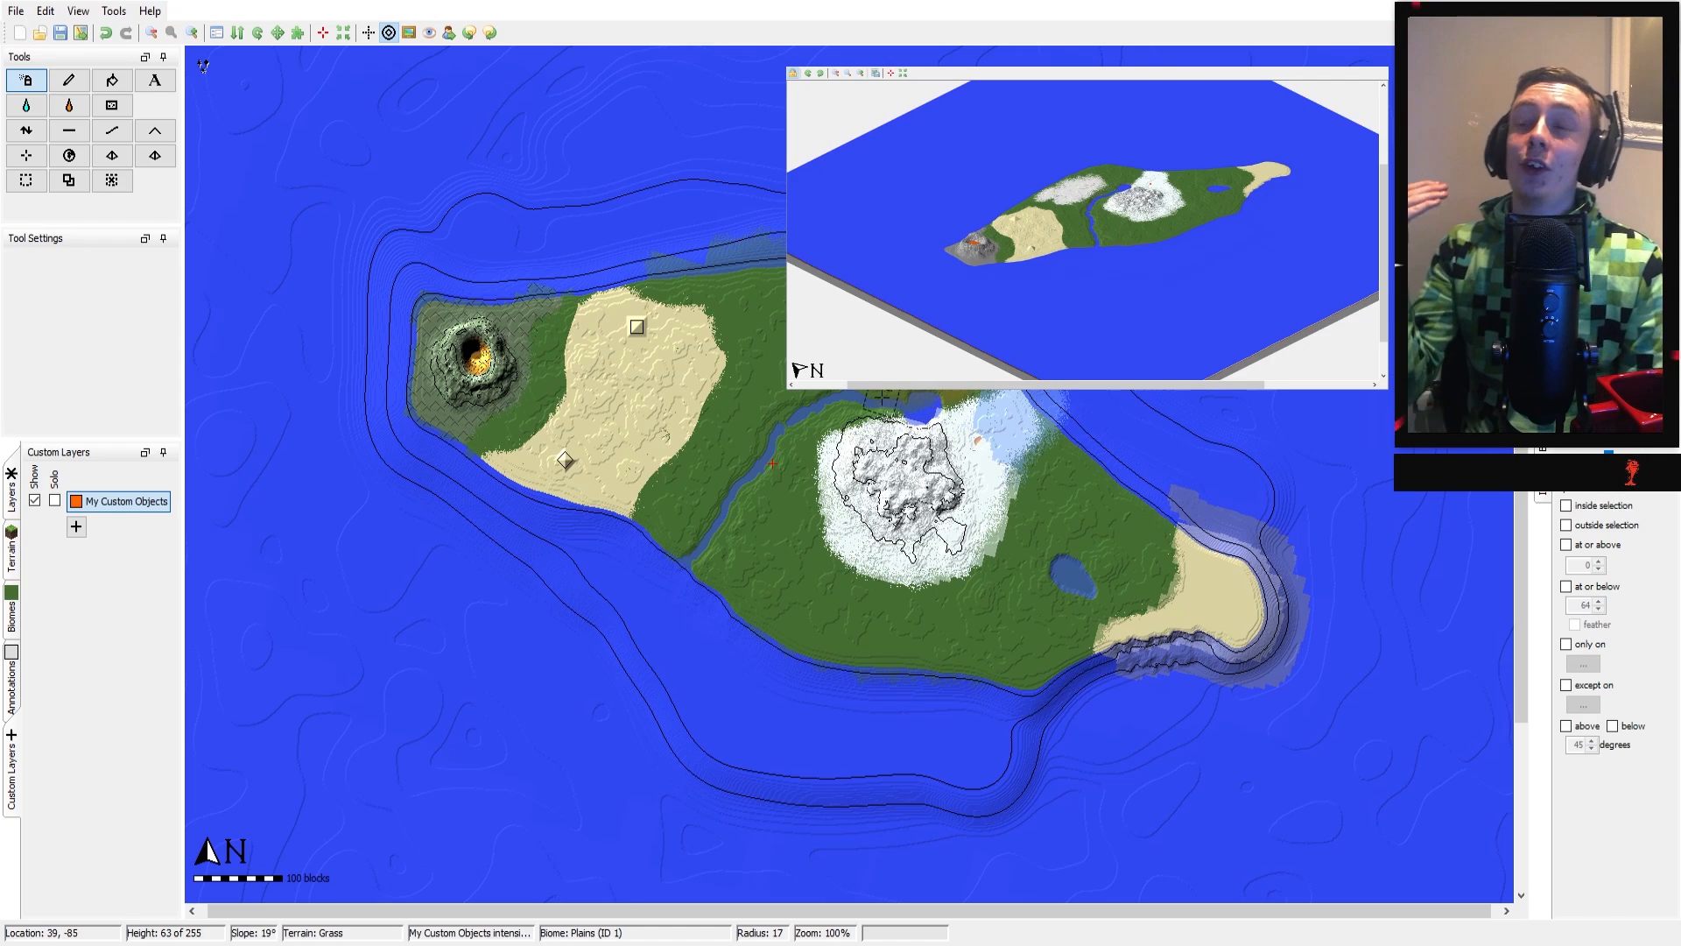
left_click(77, 529)
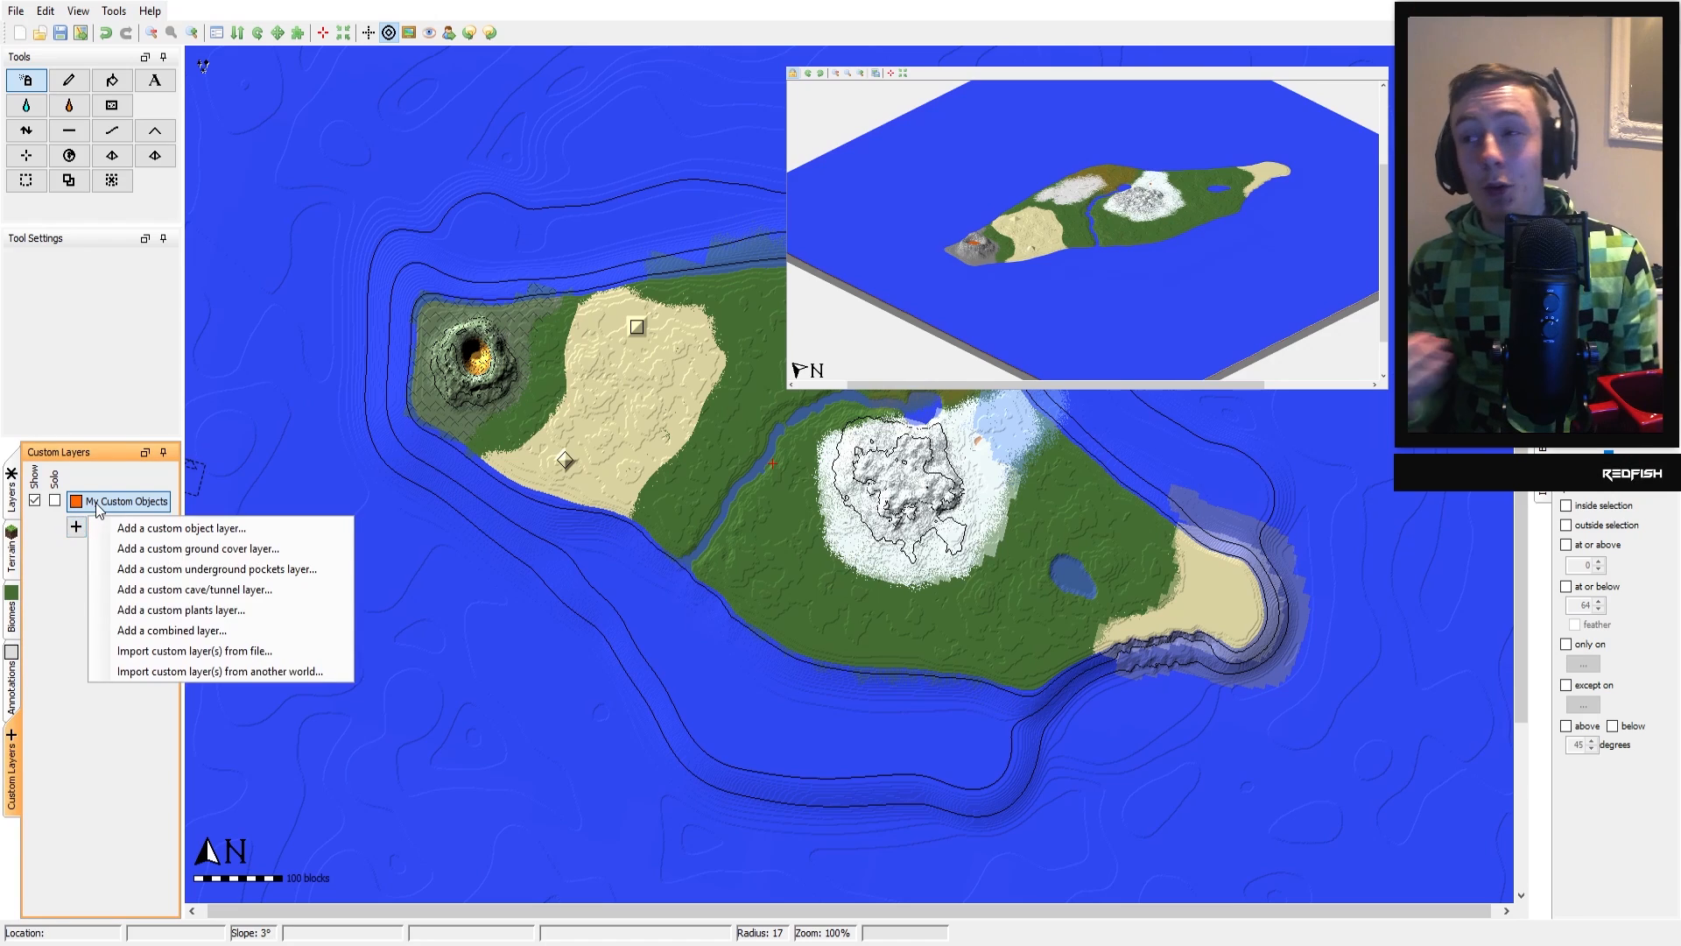
right_click(97, 503)
left_click(77, 535)
left_click(77, 534)
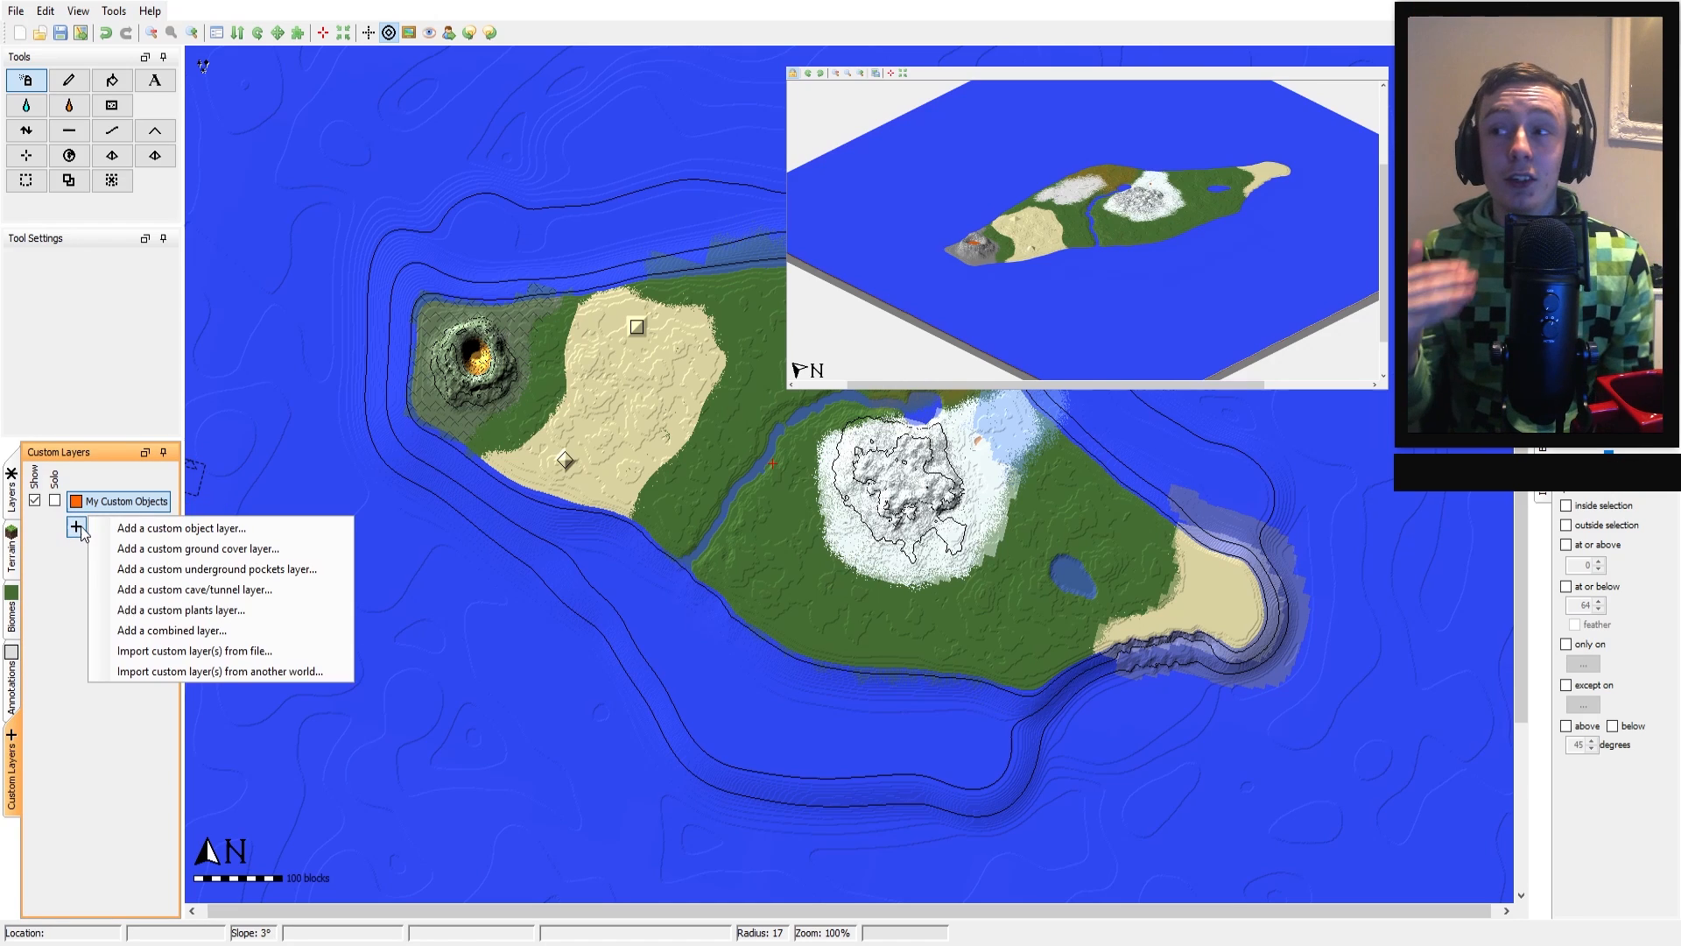
left_click(137, 532)
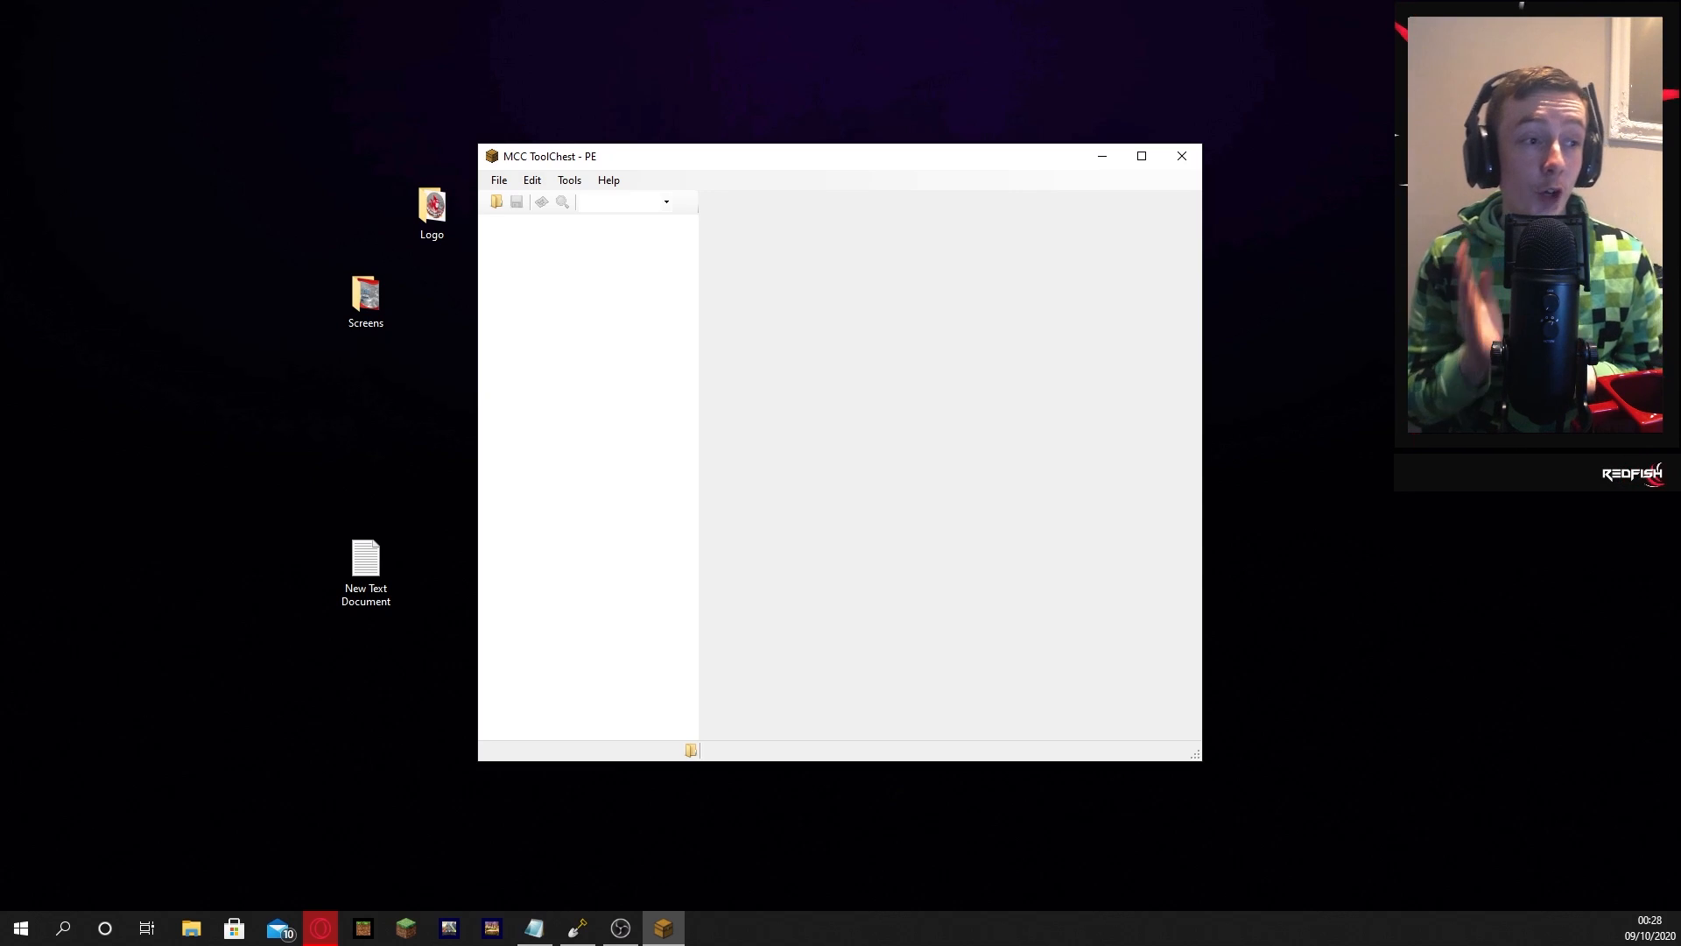
In MCC ToolChest - PE, convert the Java world Advanced WorldPainter to Bedrock in Aquatic Format 1.13+
left_click(569, 181)
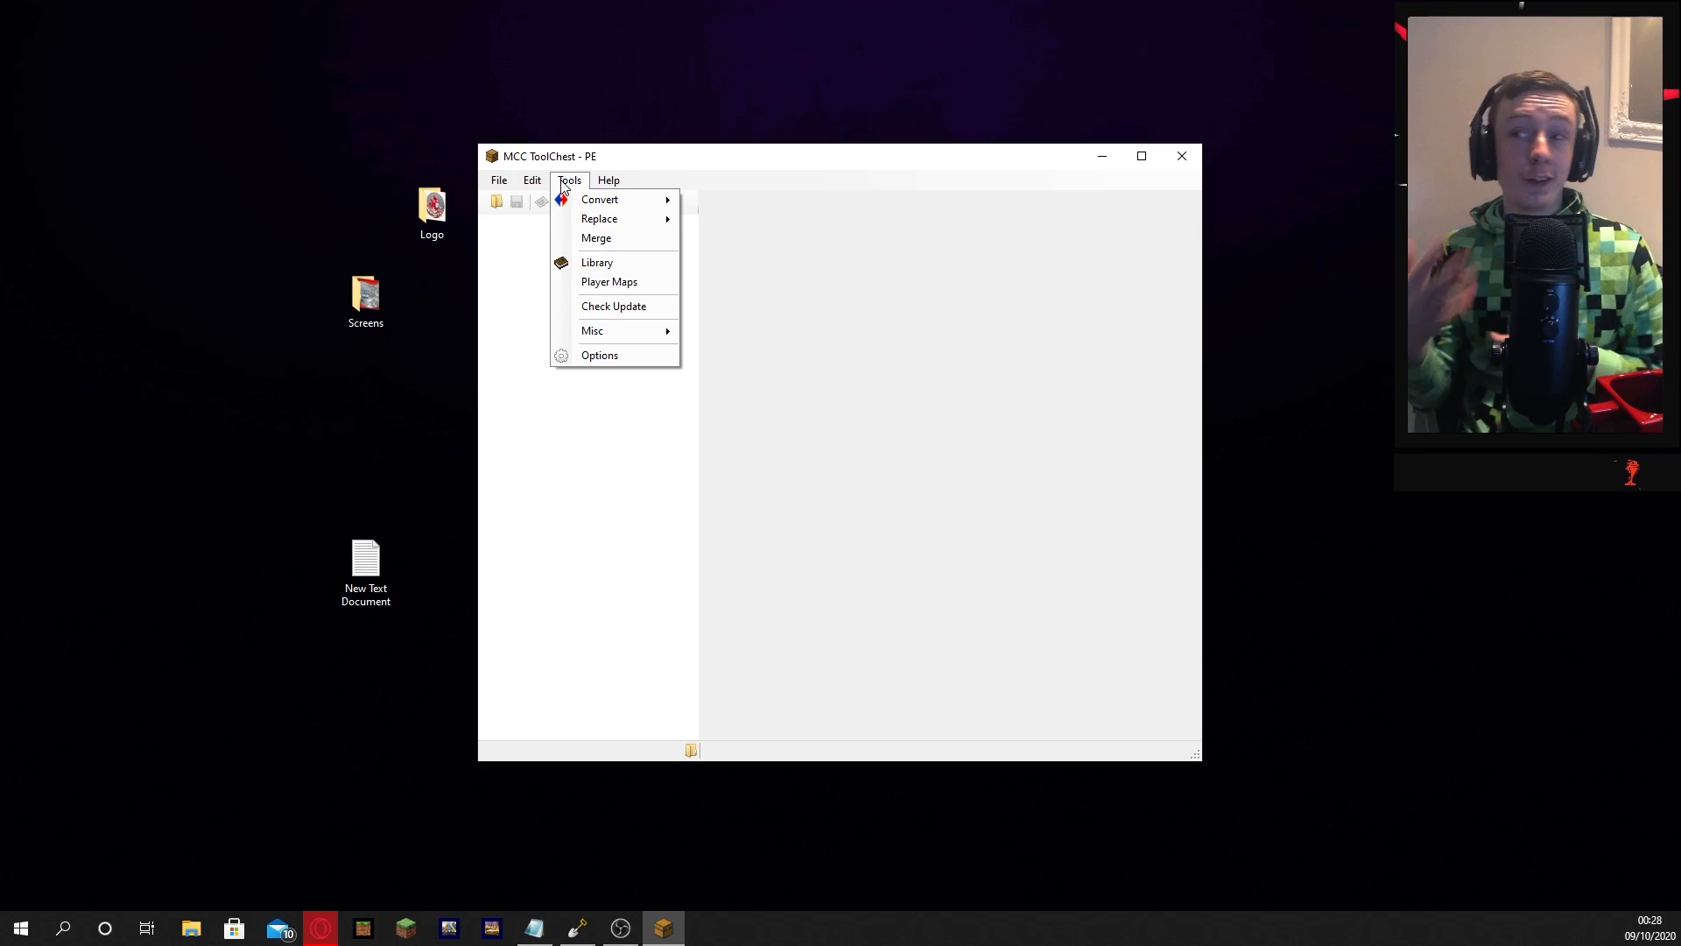
mouse_move(599, 199)
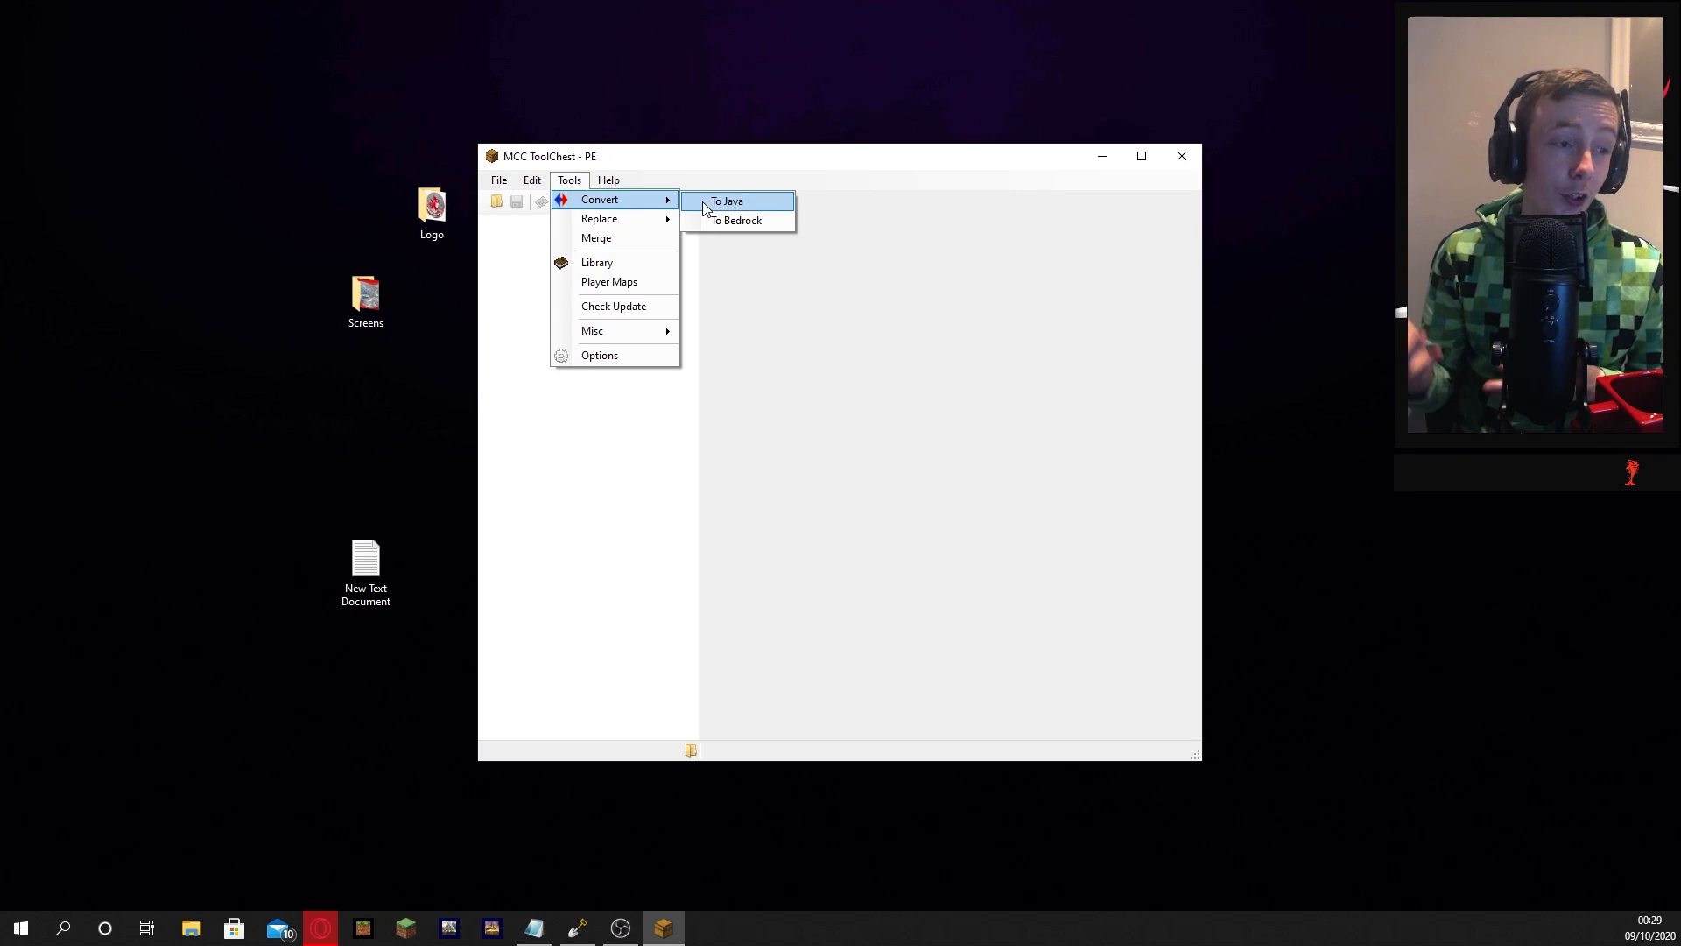
left_click(736, 221)
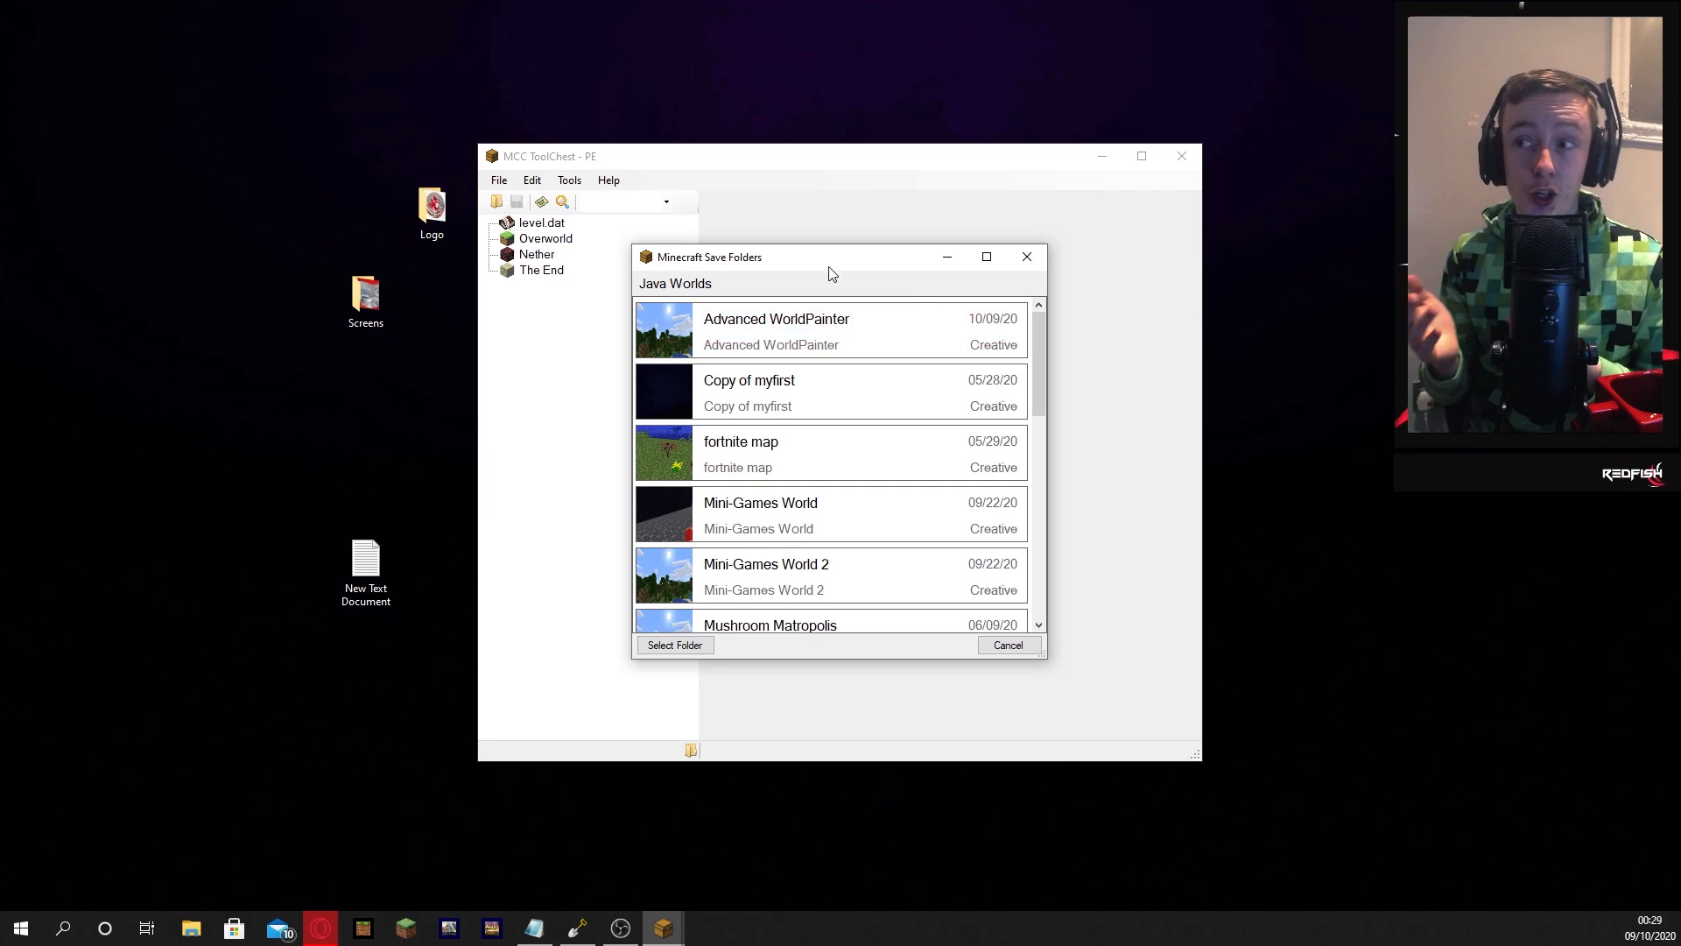
double_click(774, 322)
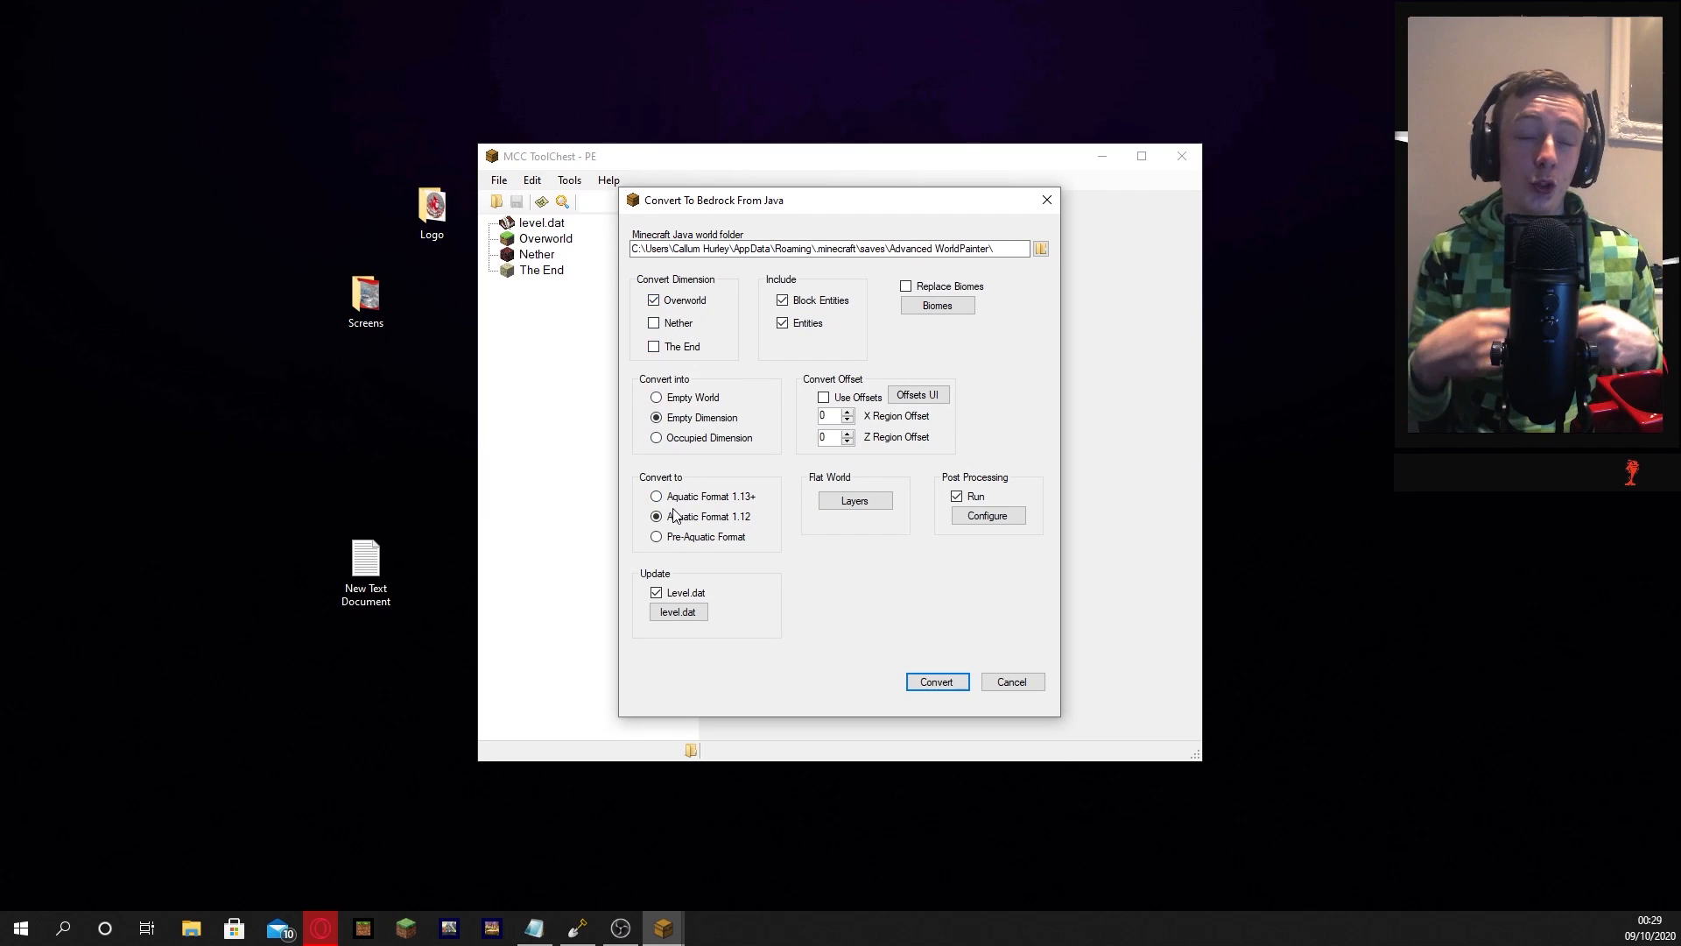
left_click(743, 500)
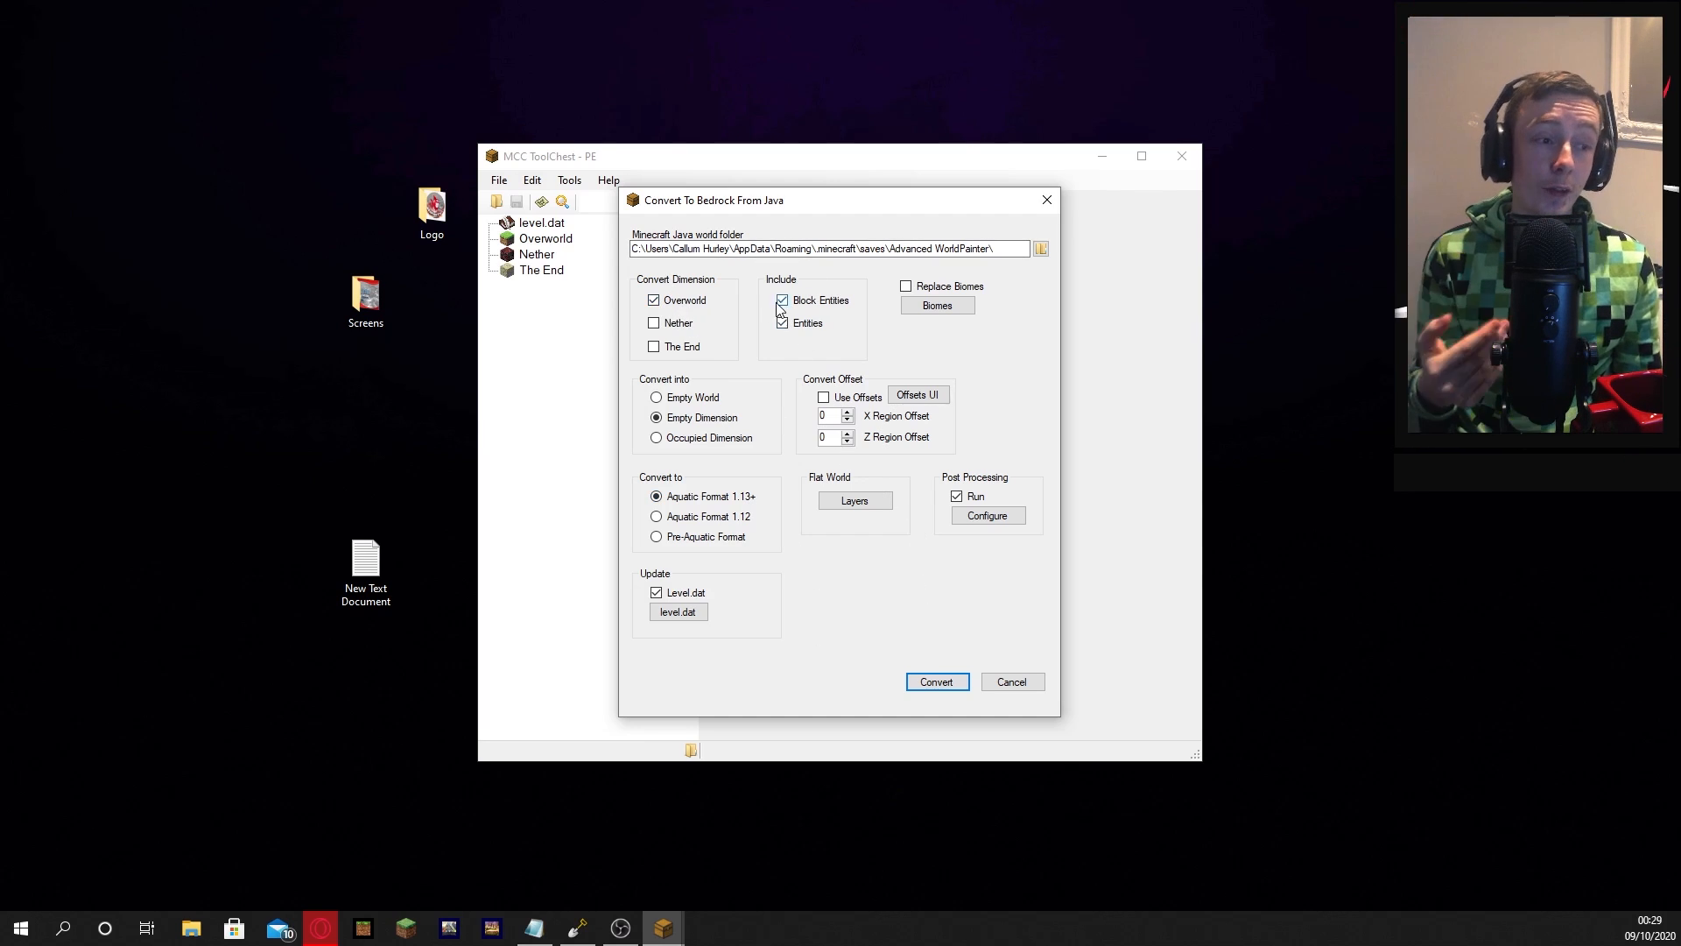
left_click(940, 682)
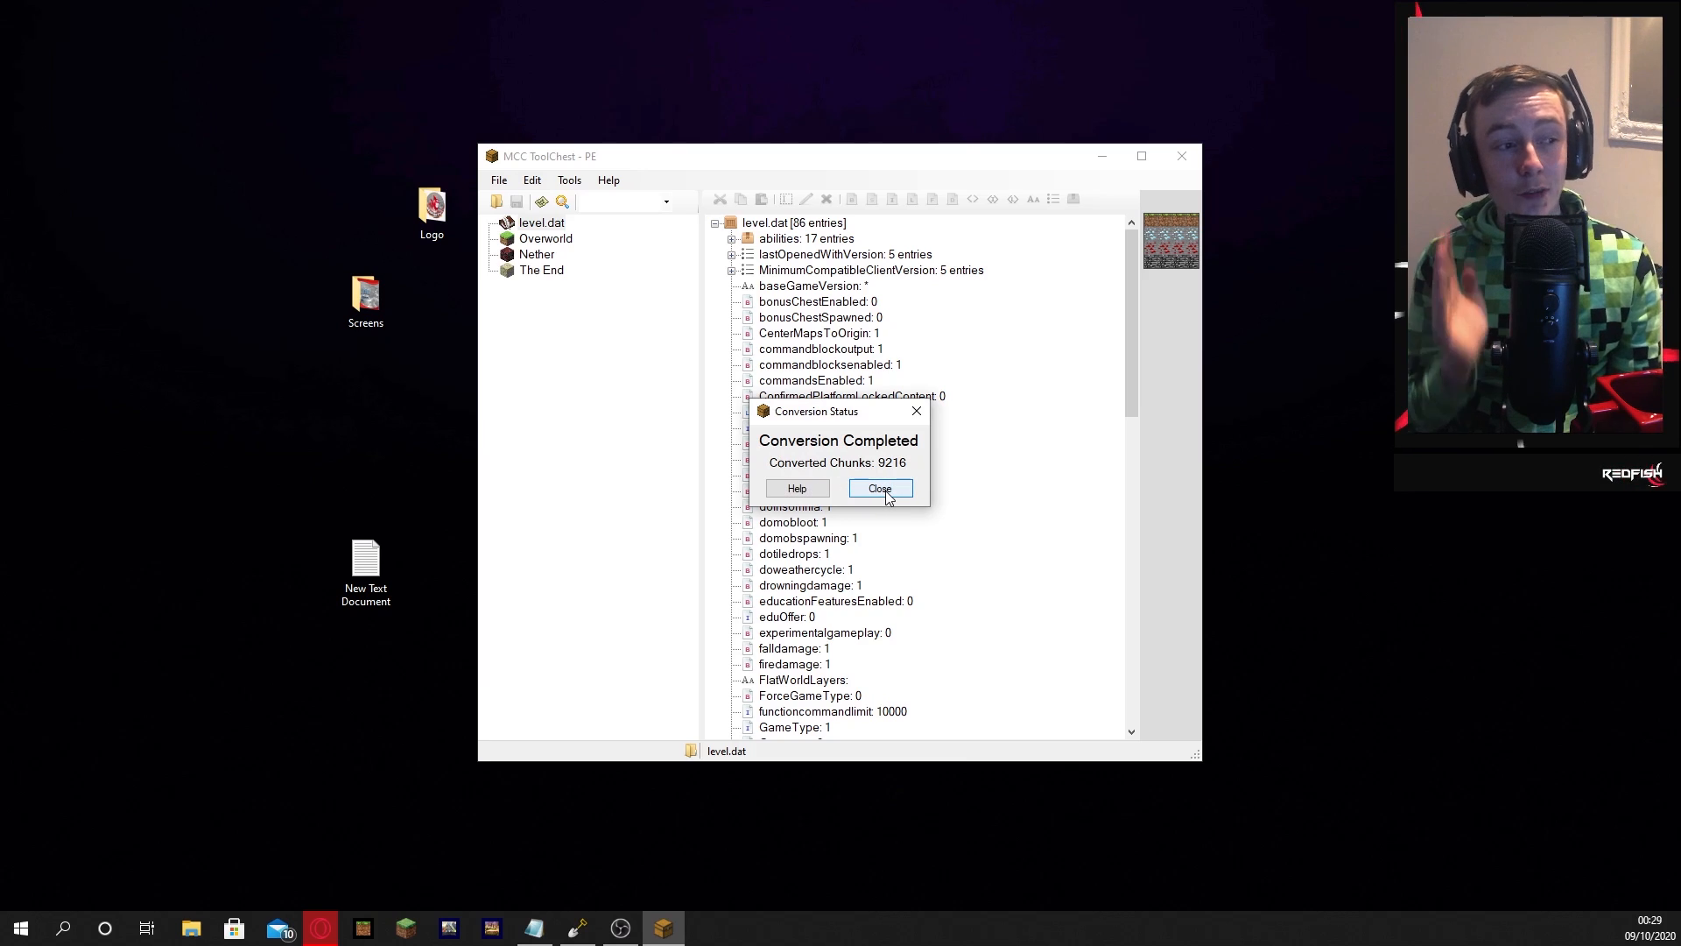
left_click(886, 490)
Save the converted world over the Bedrock world WorldPainter Advanced, overwriting its folder contents
left_click(498, 180)
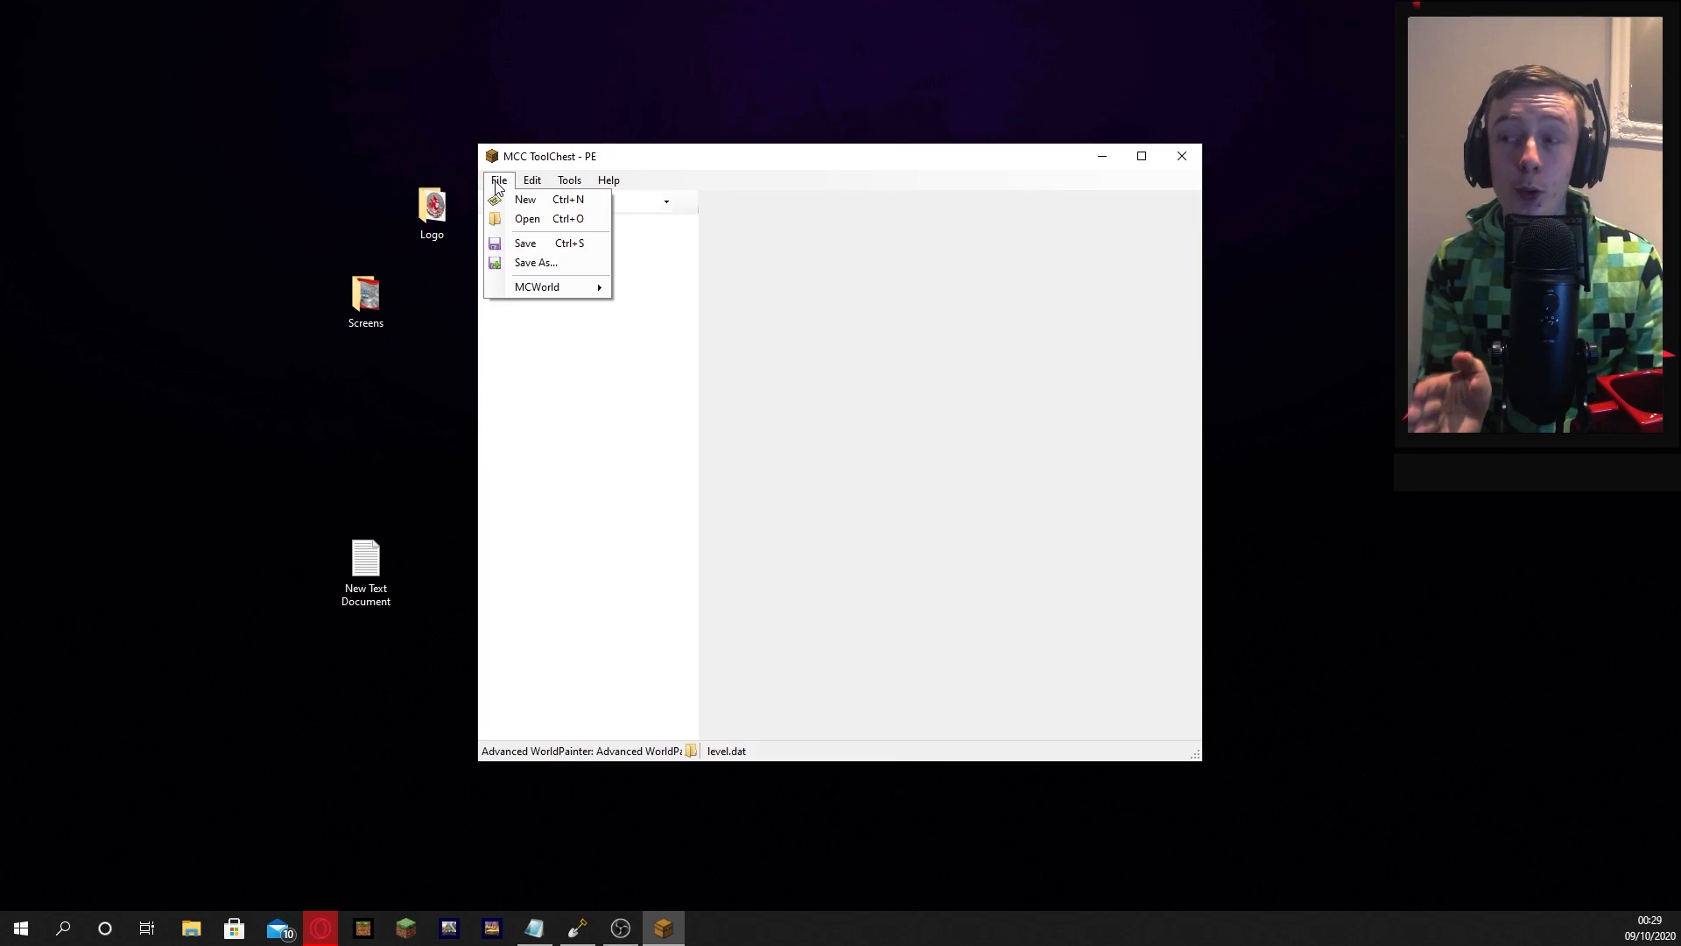
left_click(525, 260)
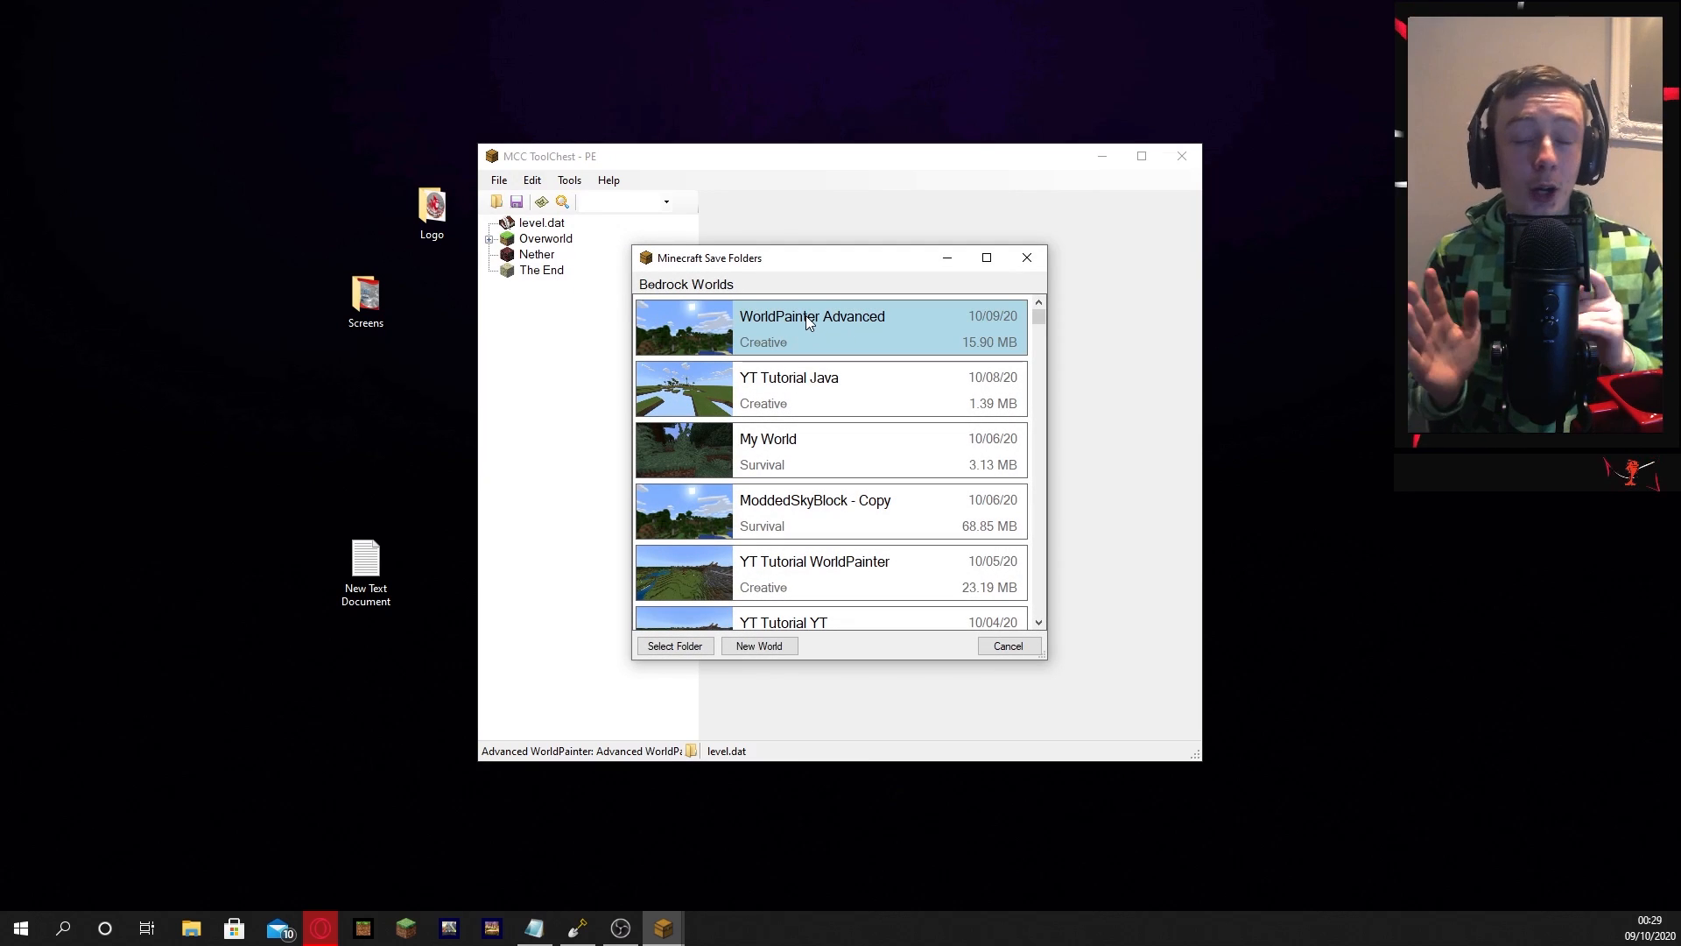
left_click(807, 322)
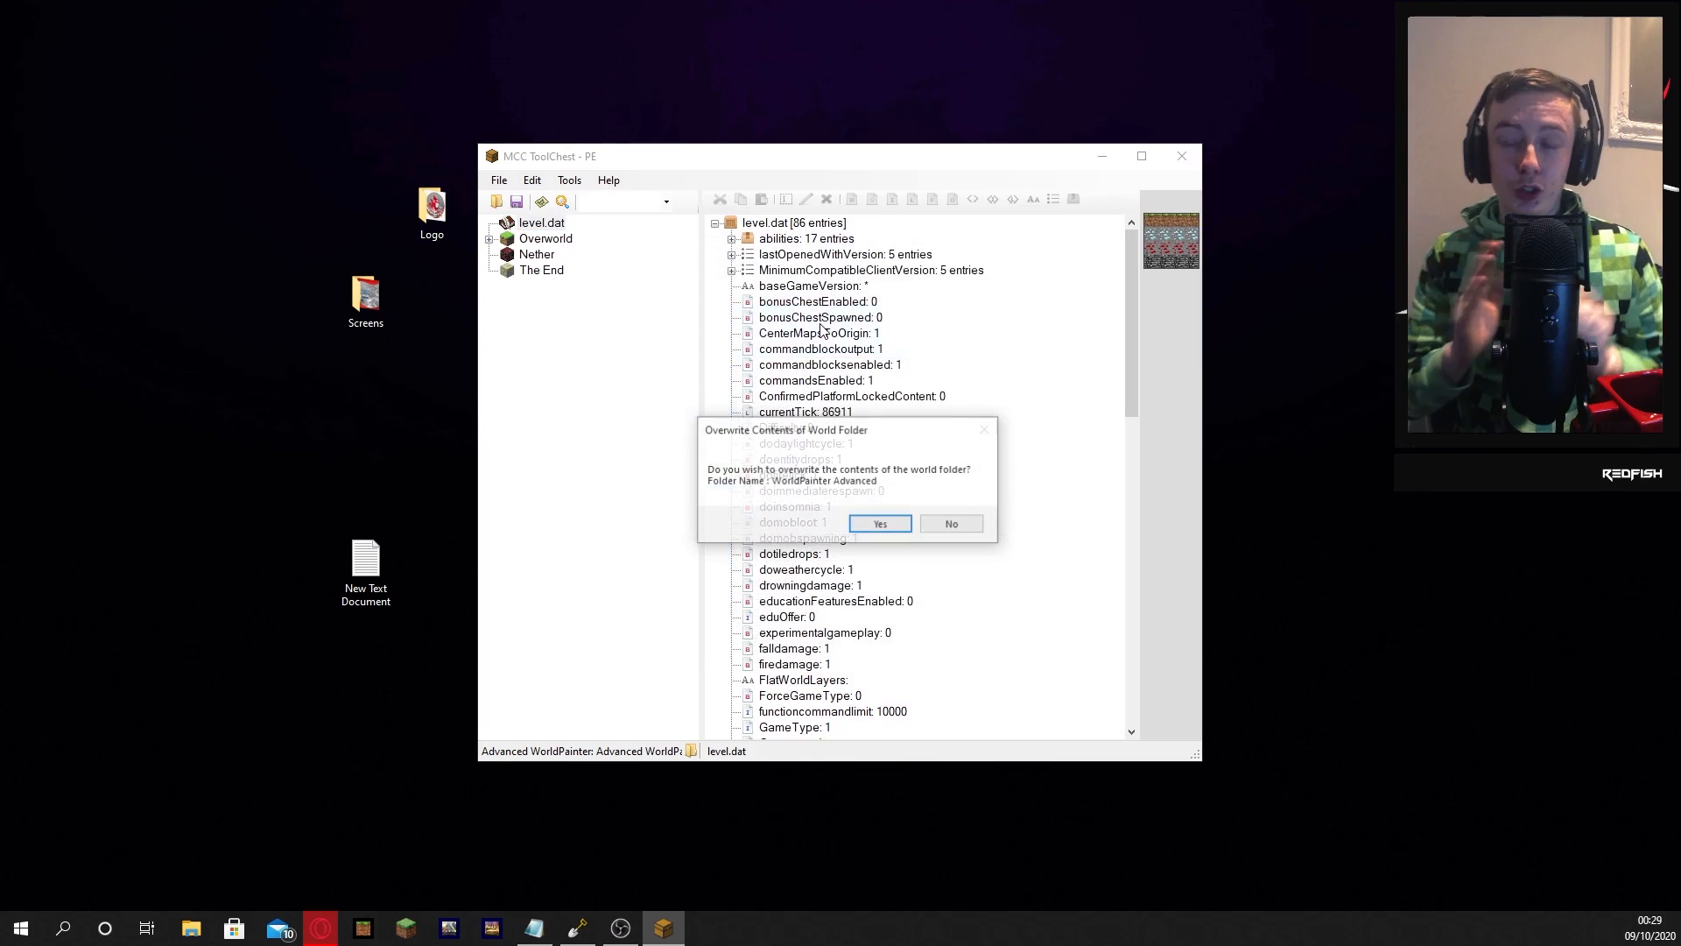
left_click(879, 525)
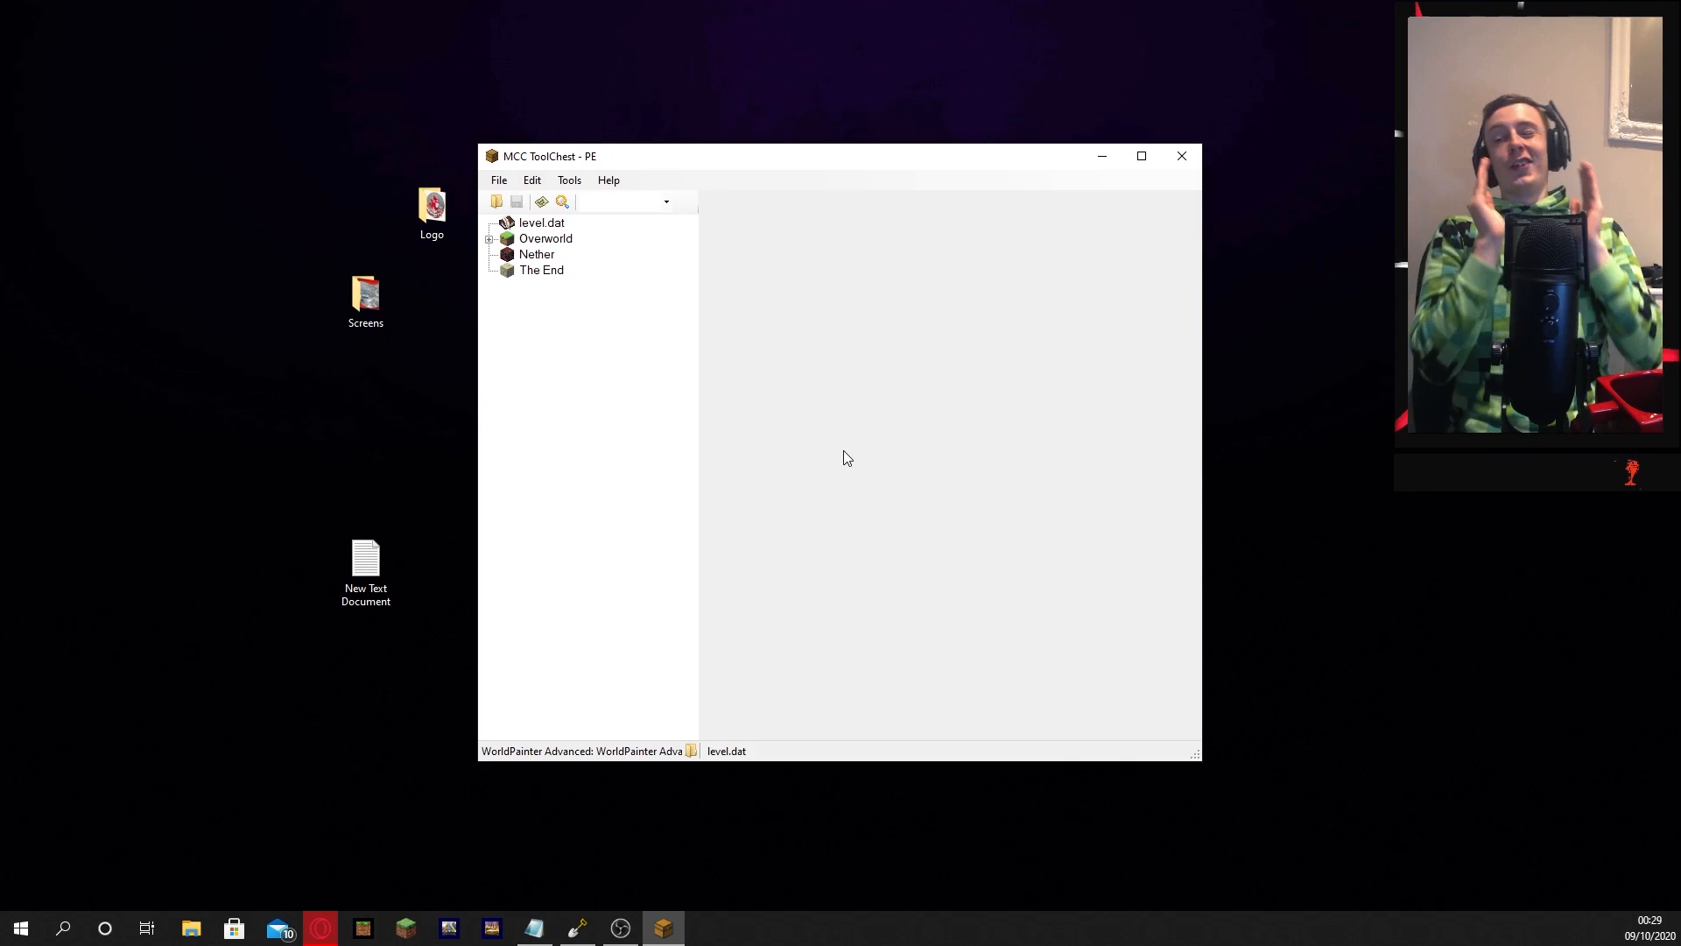
Minimize the converter, switch to Minecraft and go to its play screen
left_click(1100, 157)
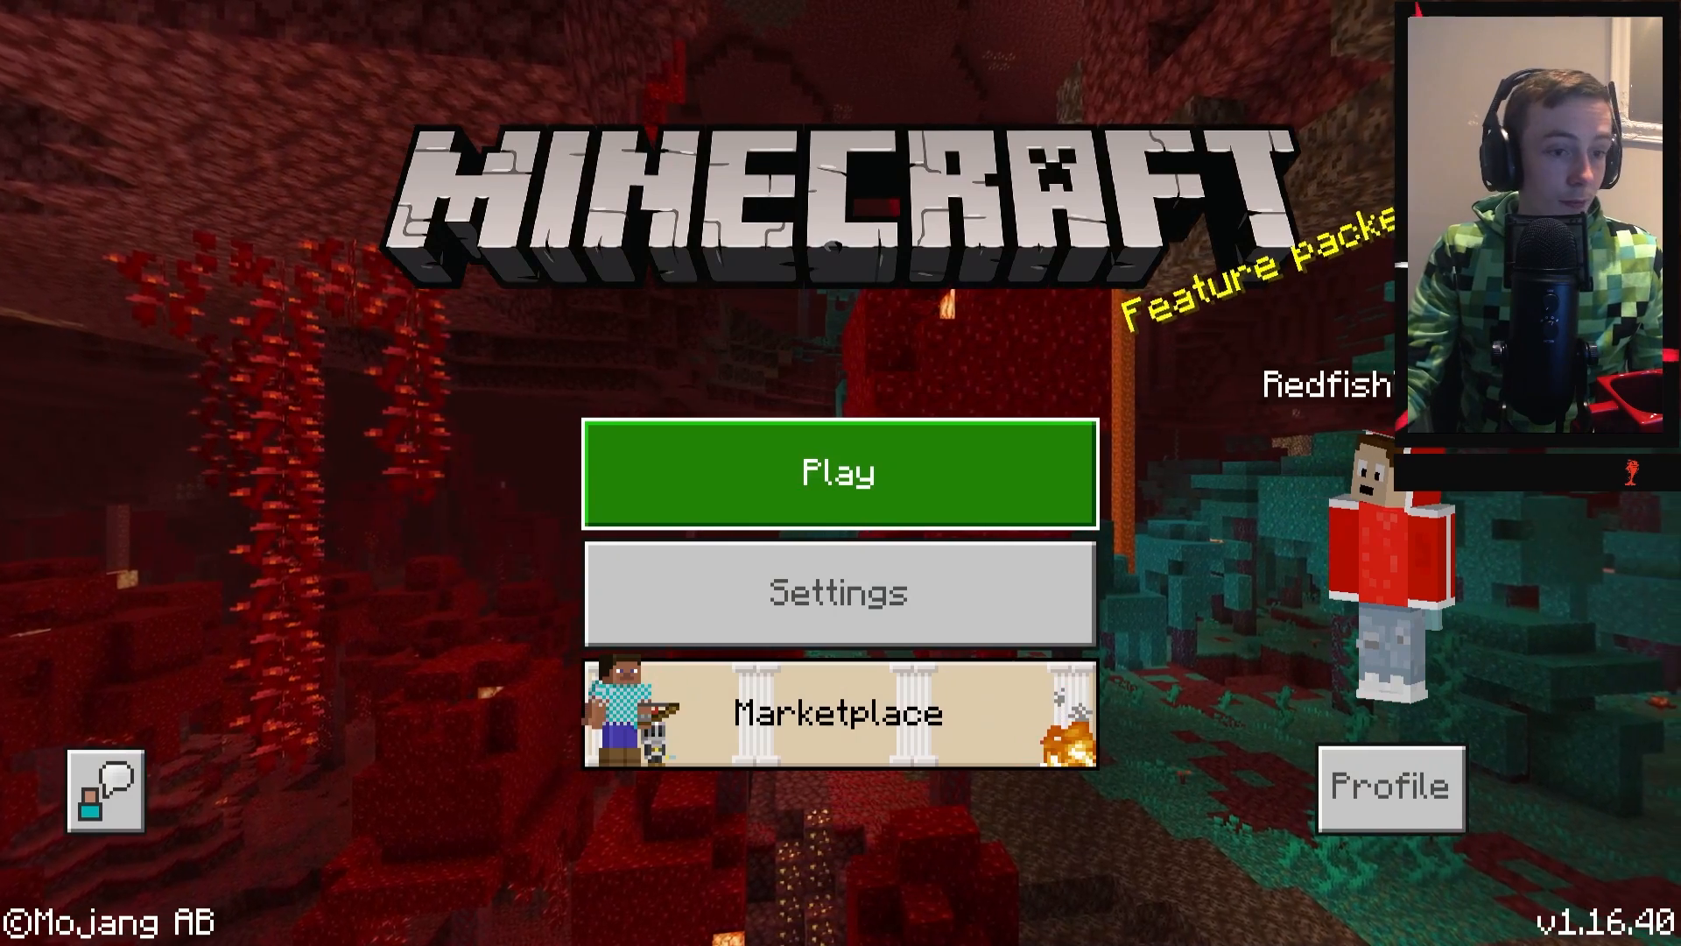
key("Return")
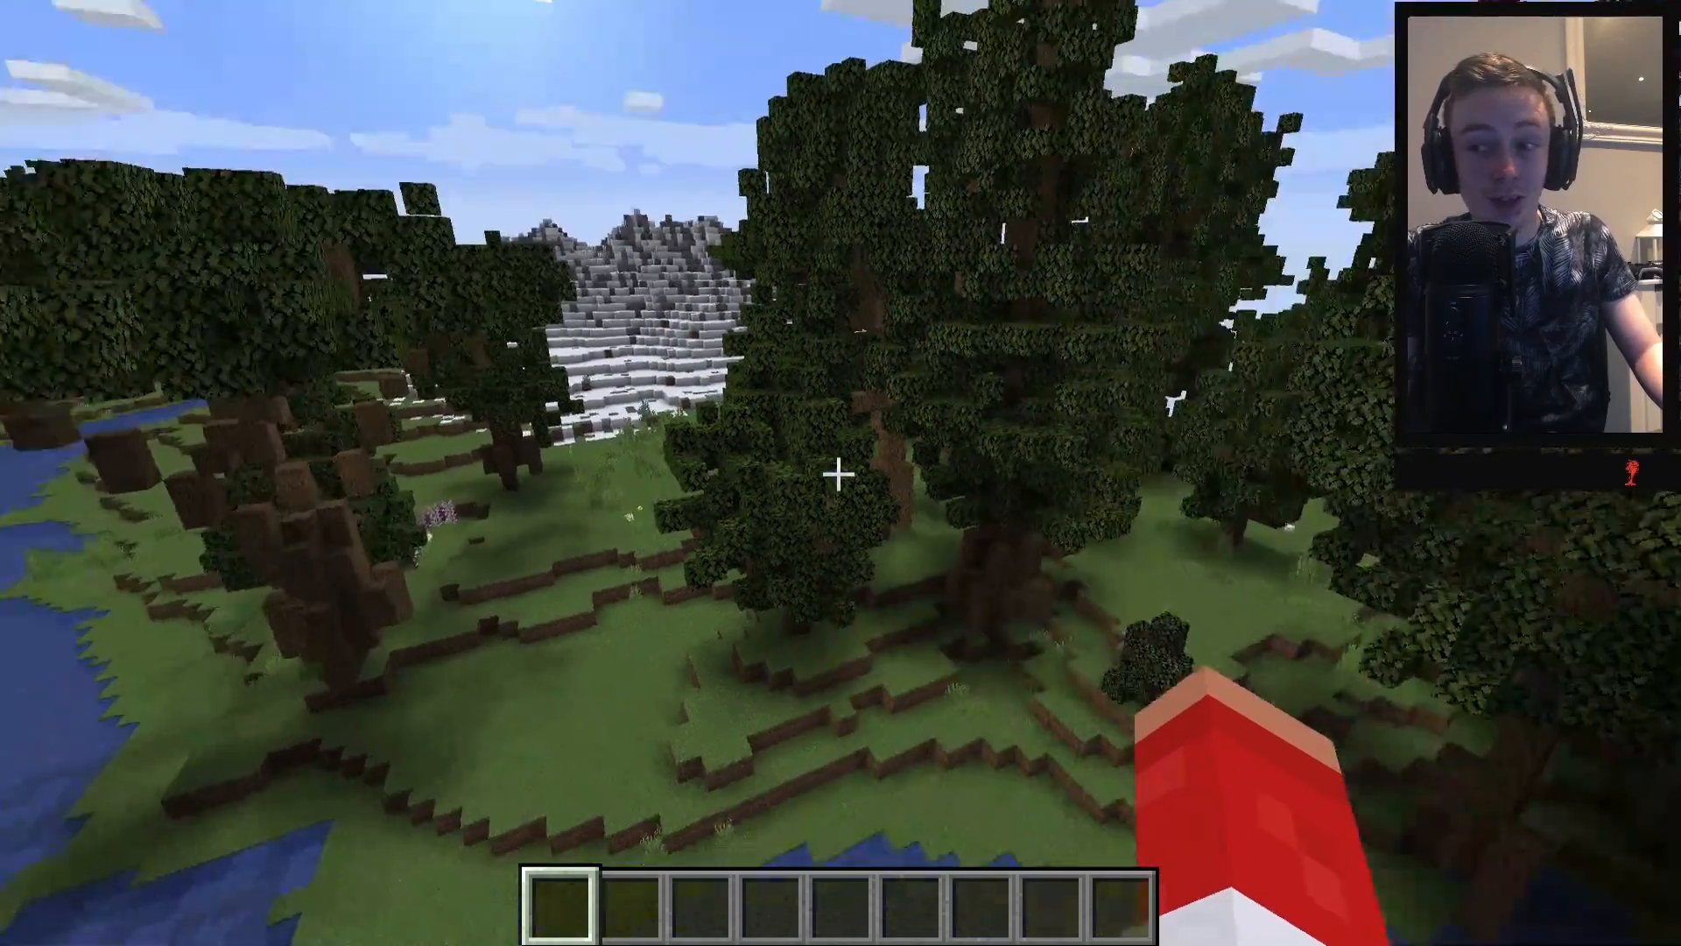
key("w")
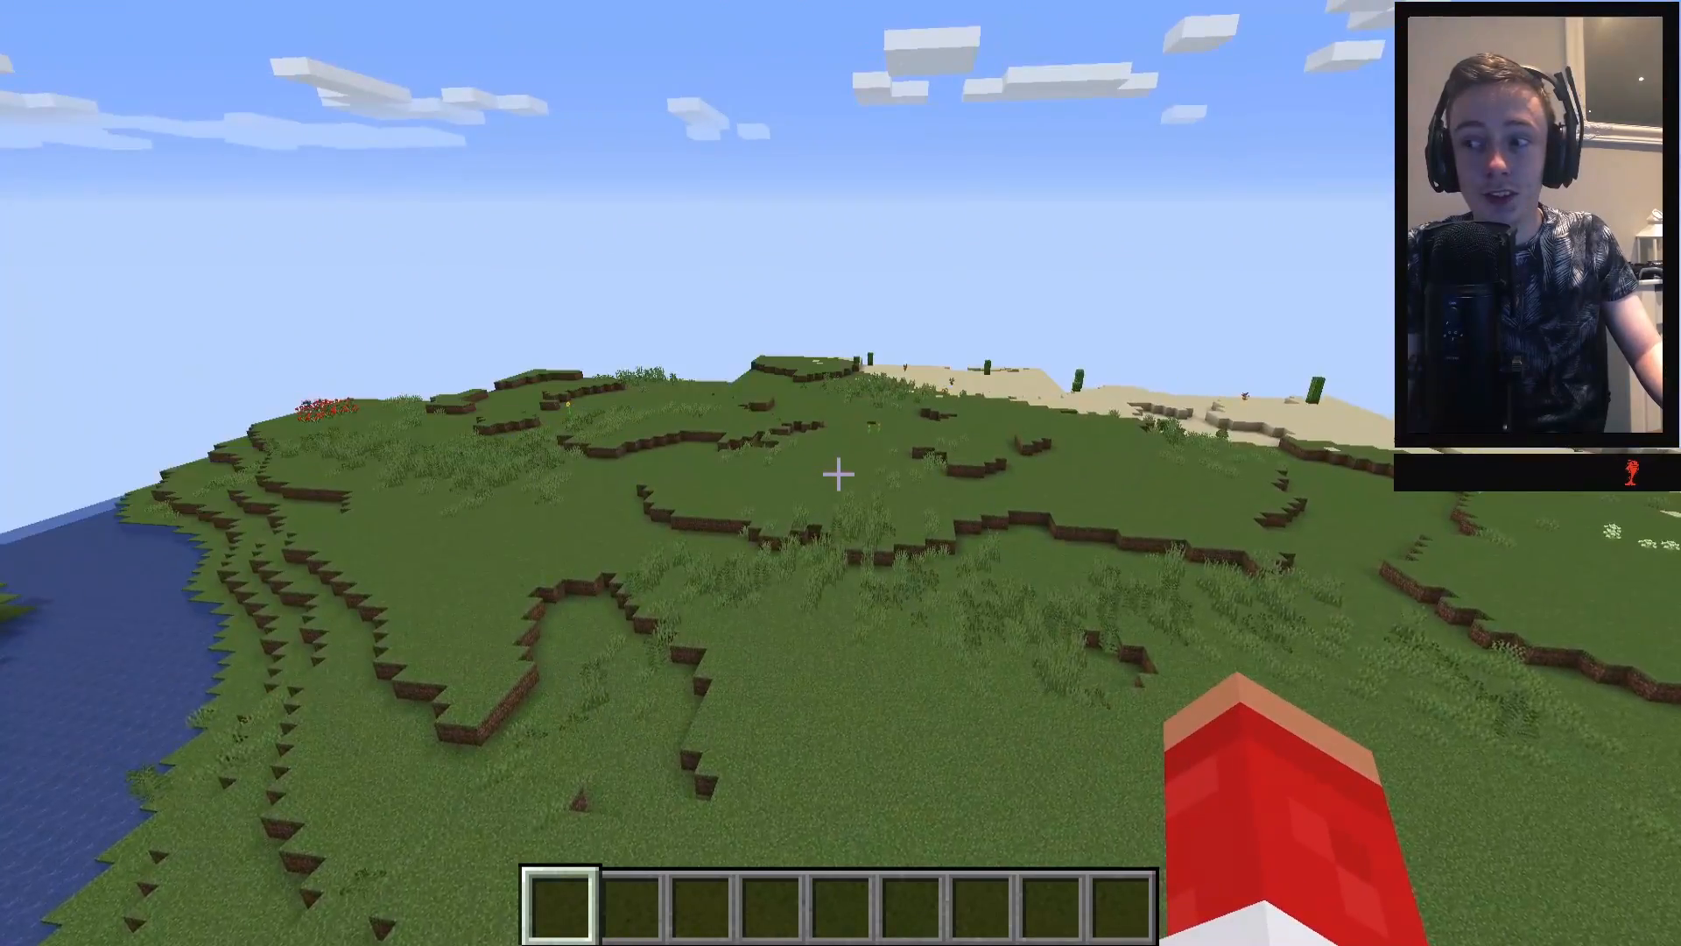
key("w")
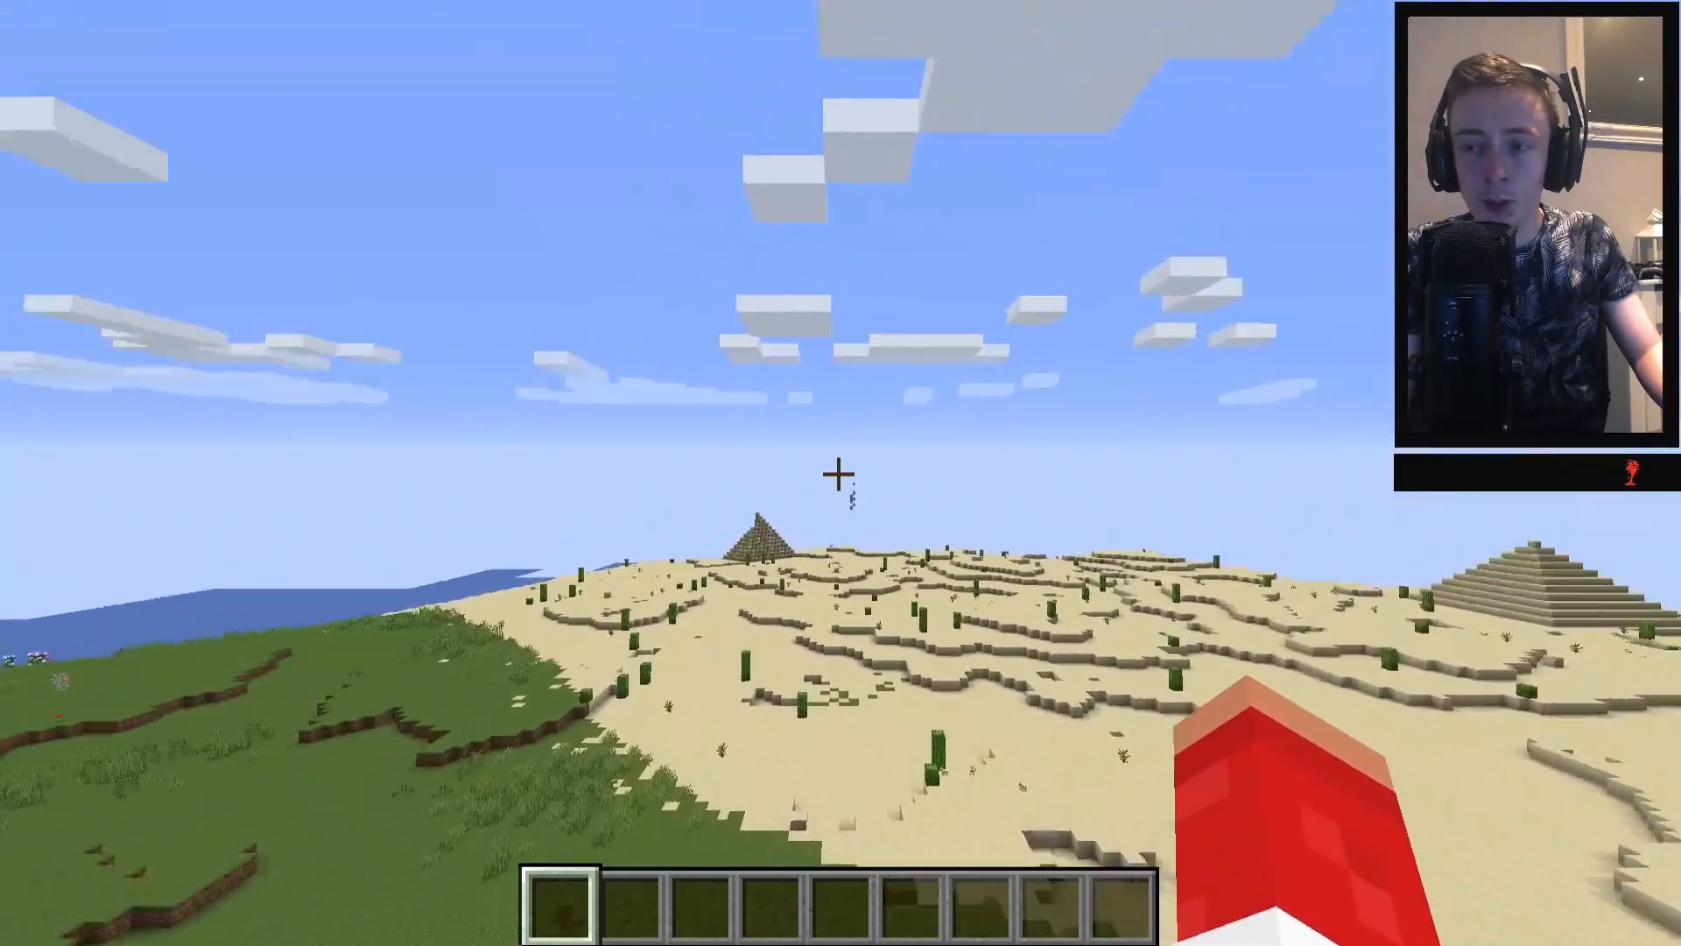
key("w")
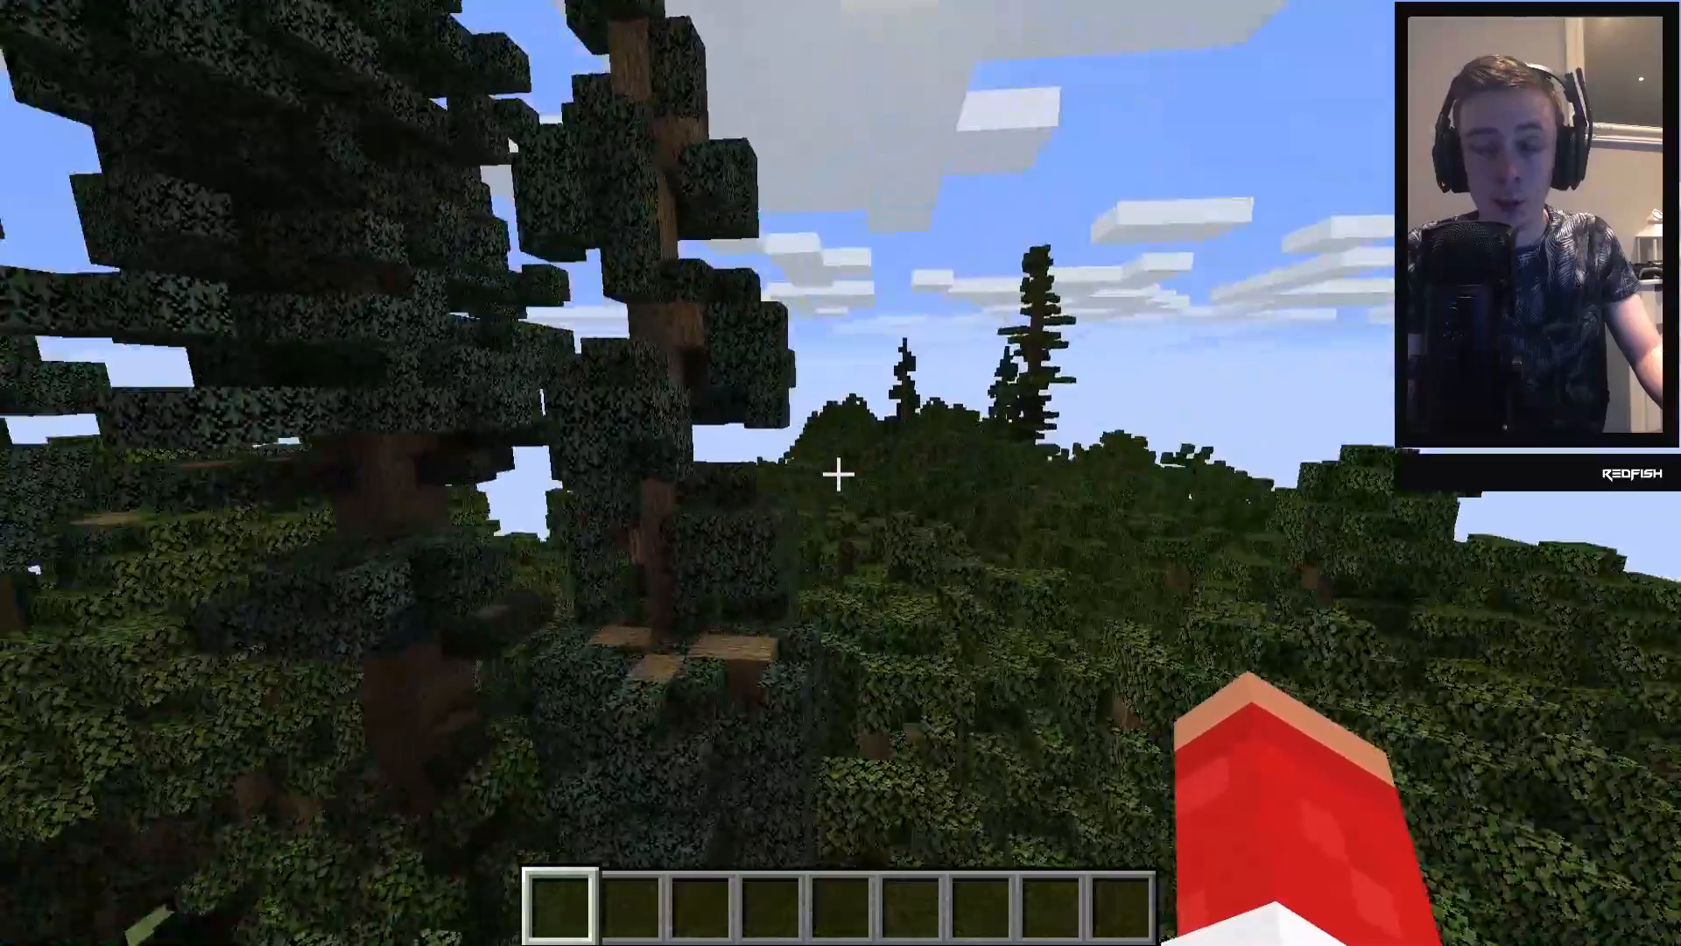
key("w")
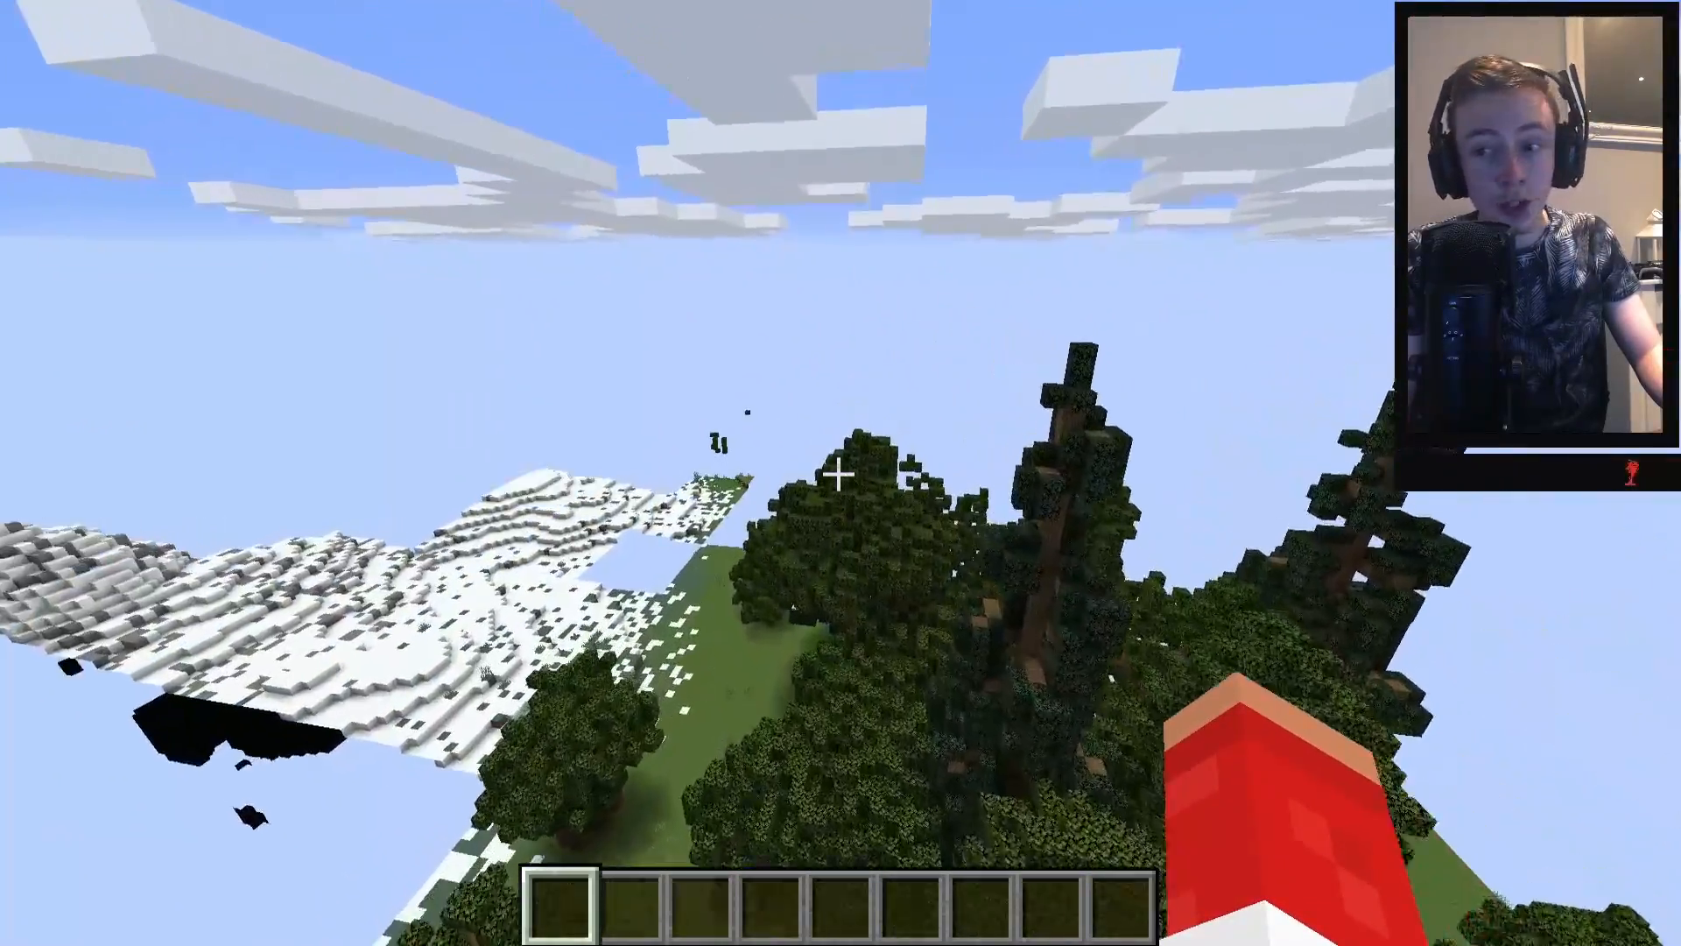
key("w")
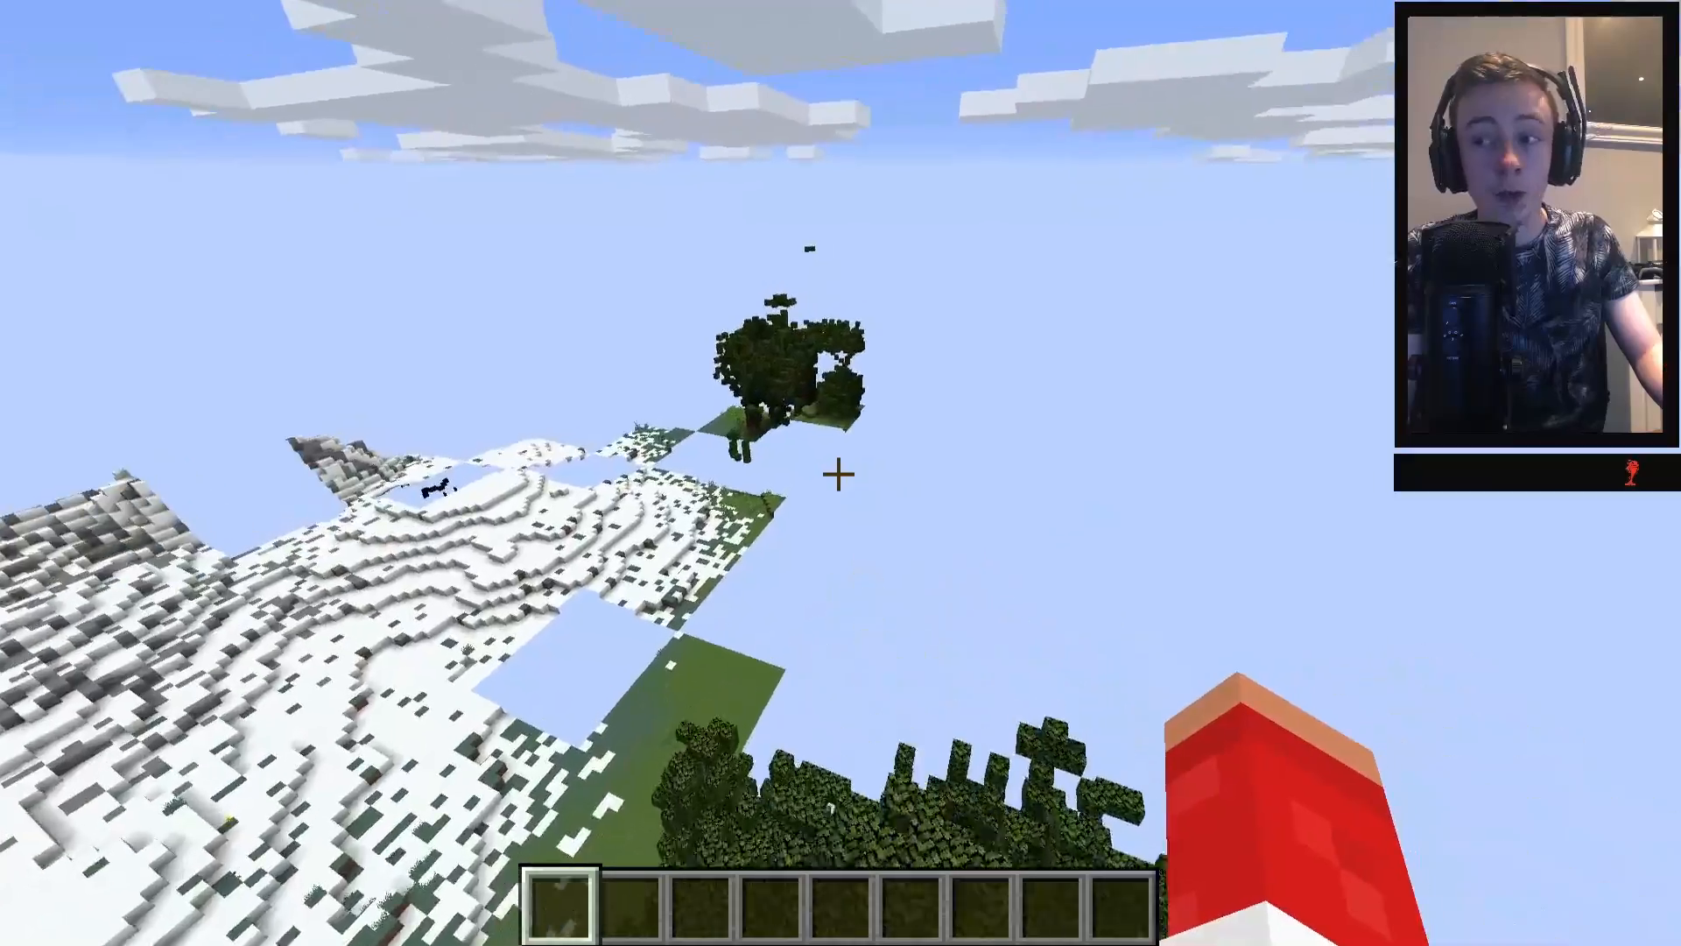
key("w")
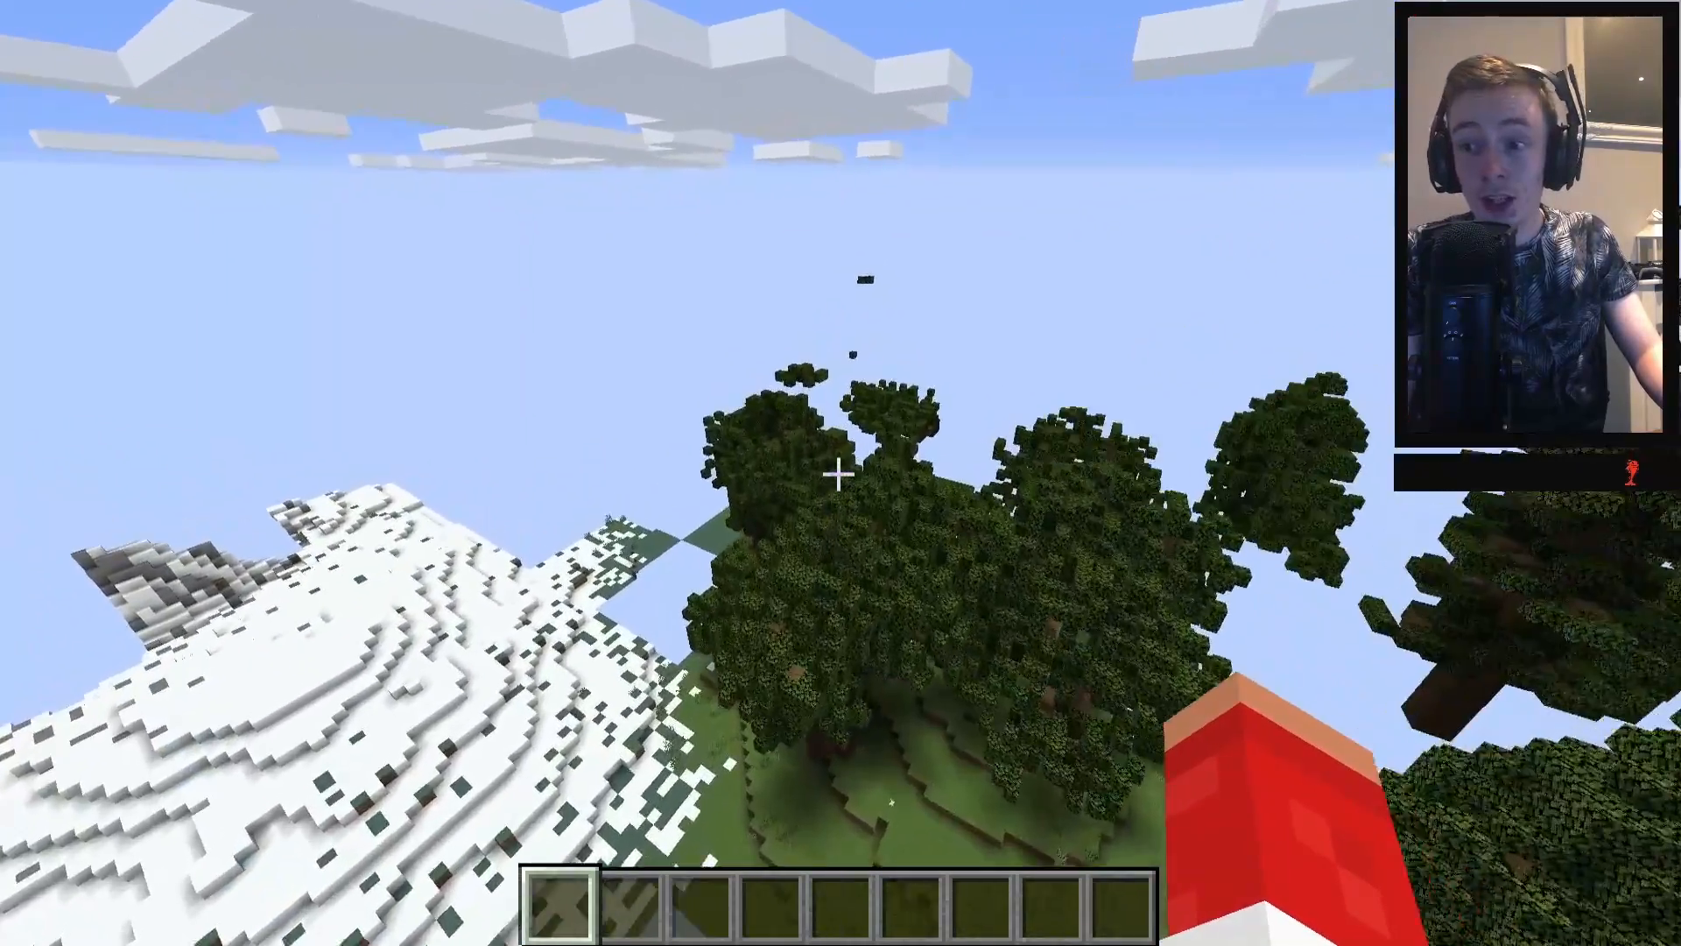
key("w")
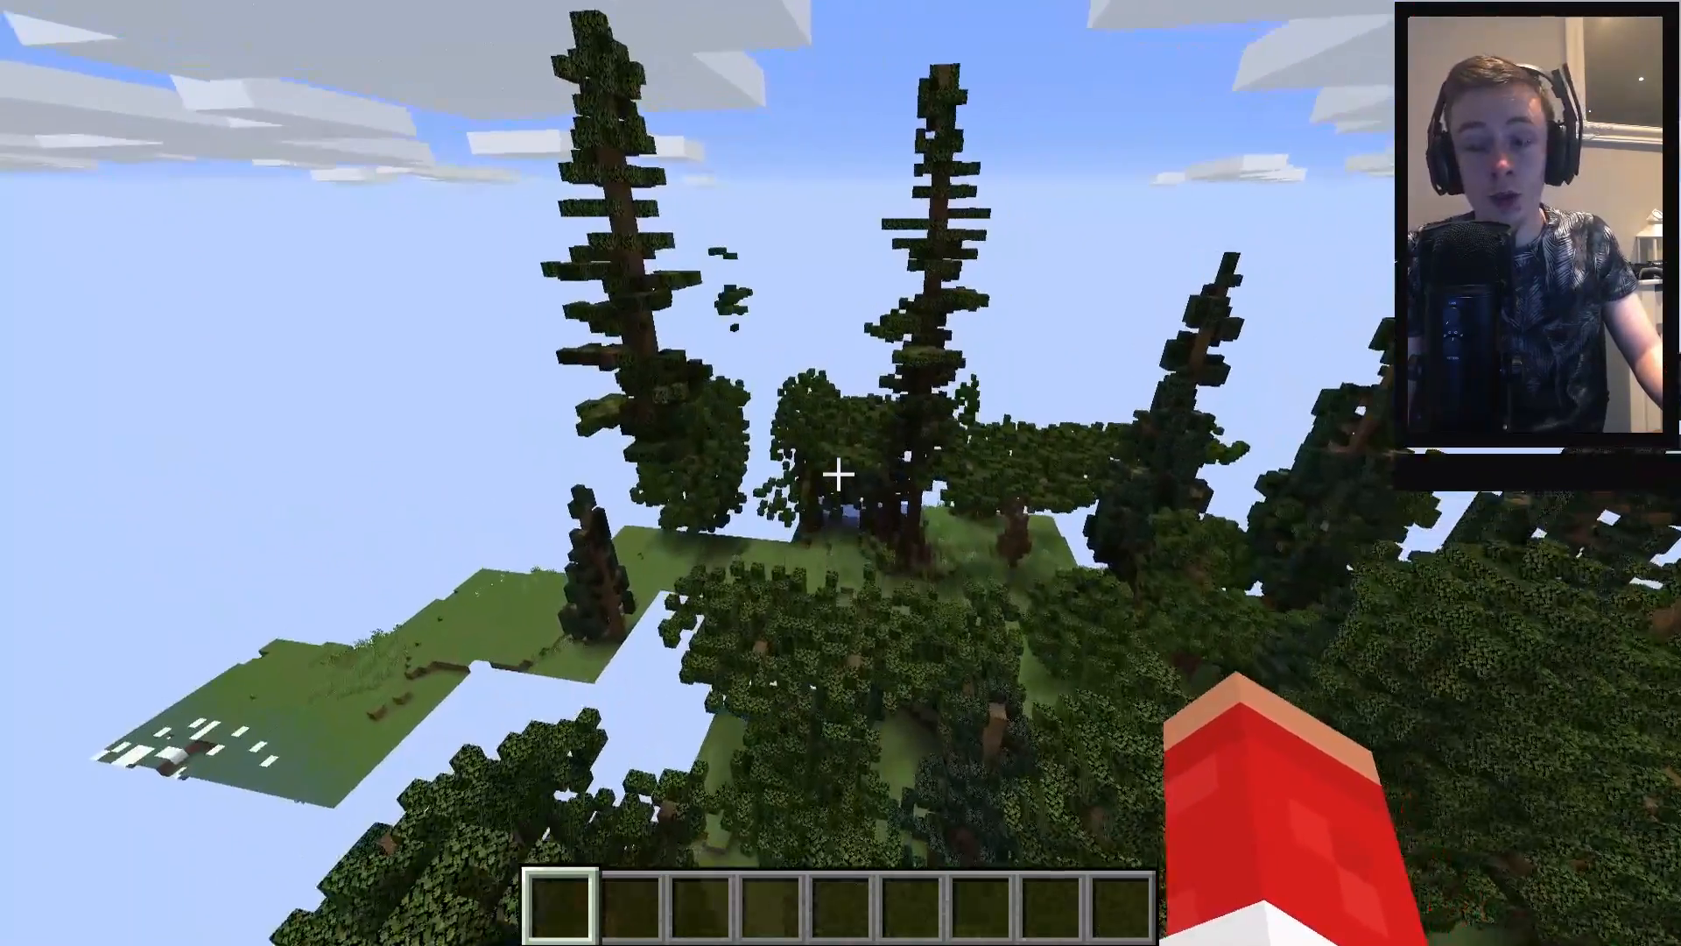
key("w")
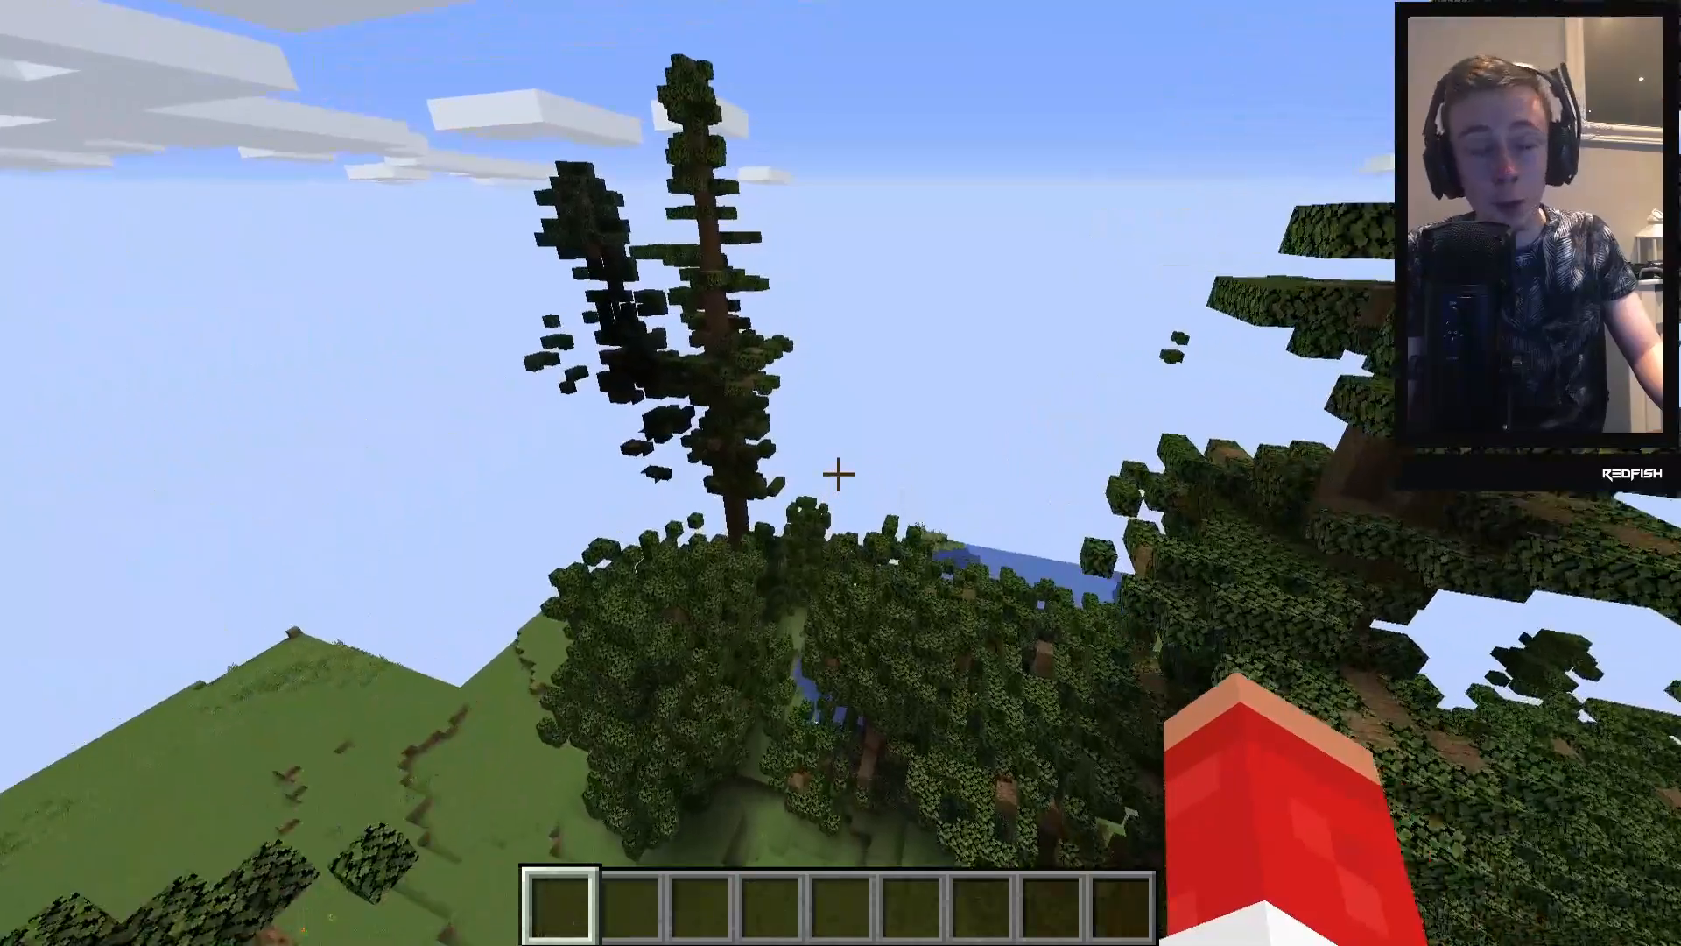
key("w")
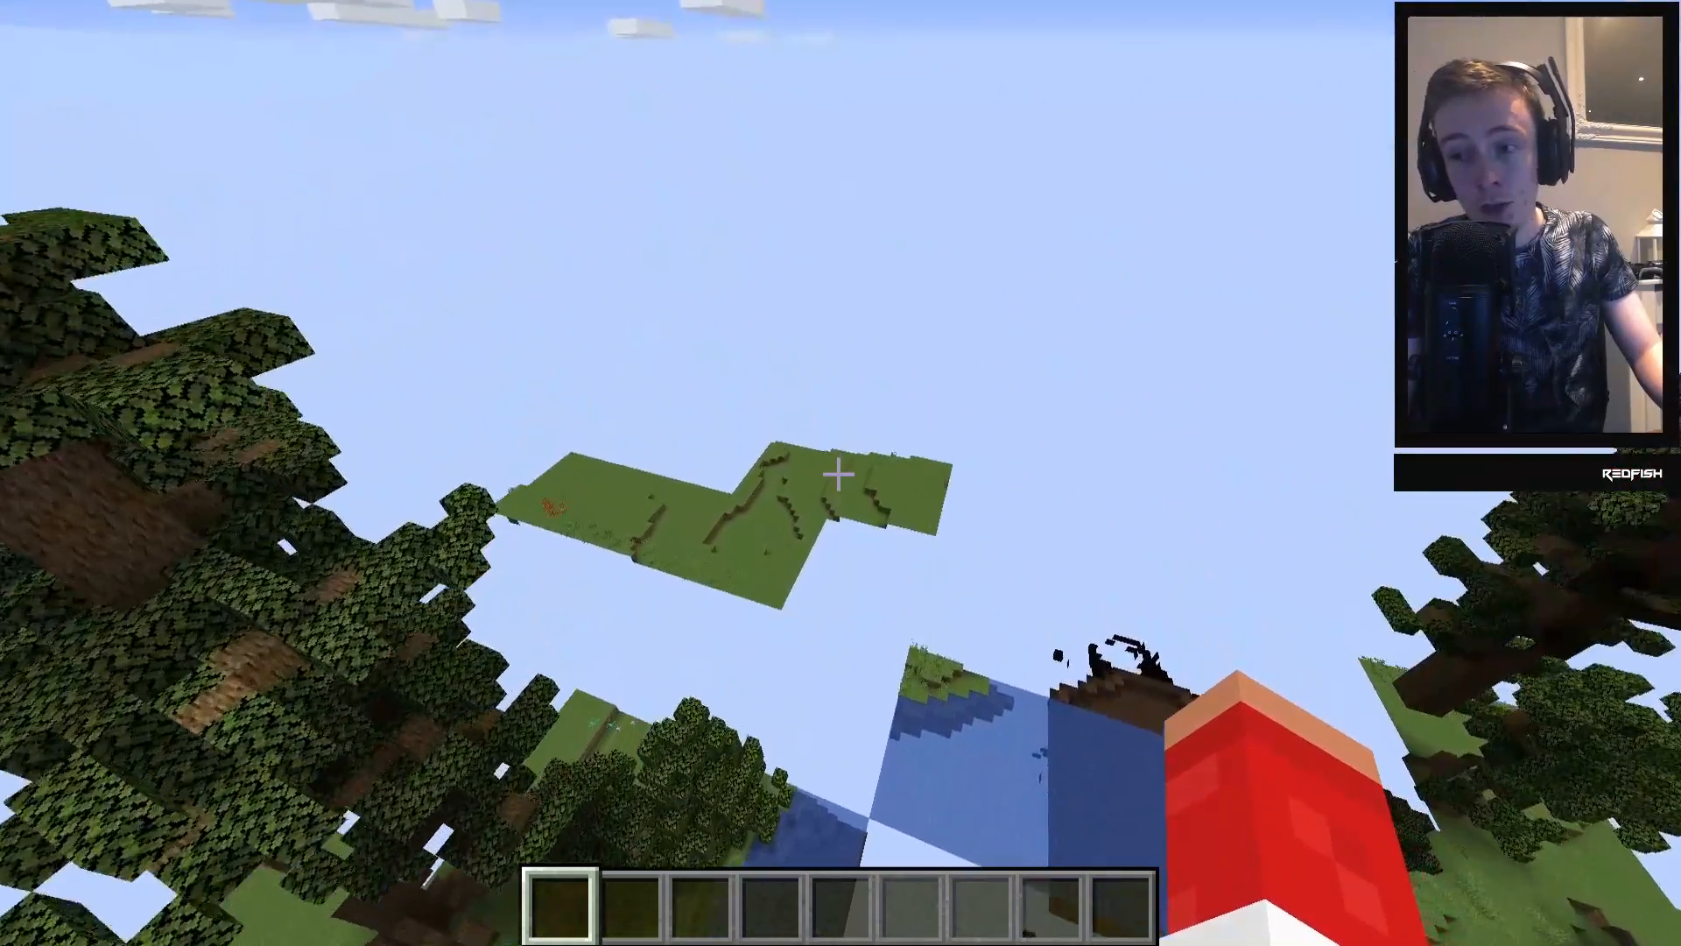
key("w")
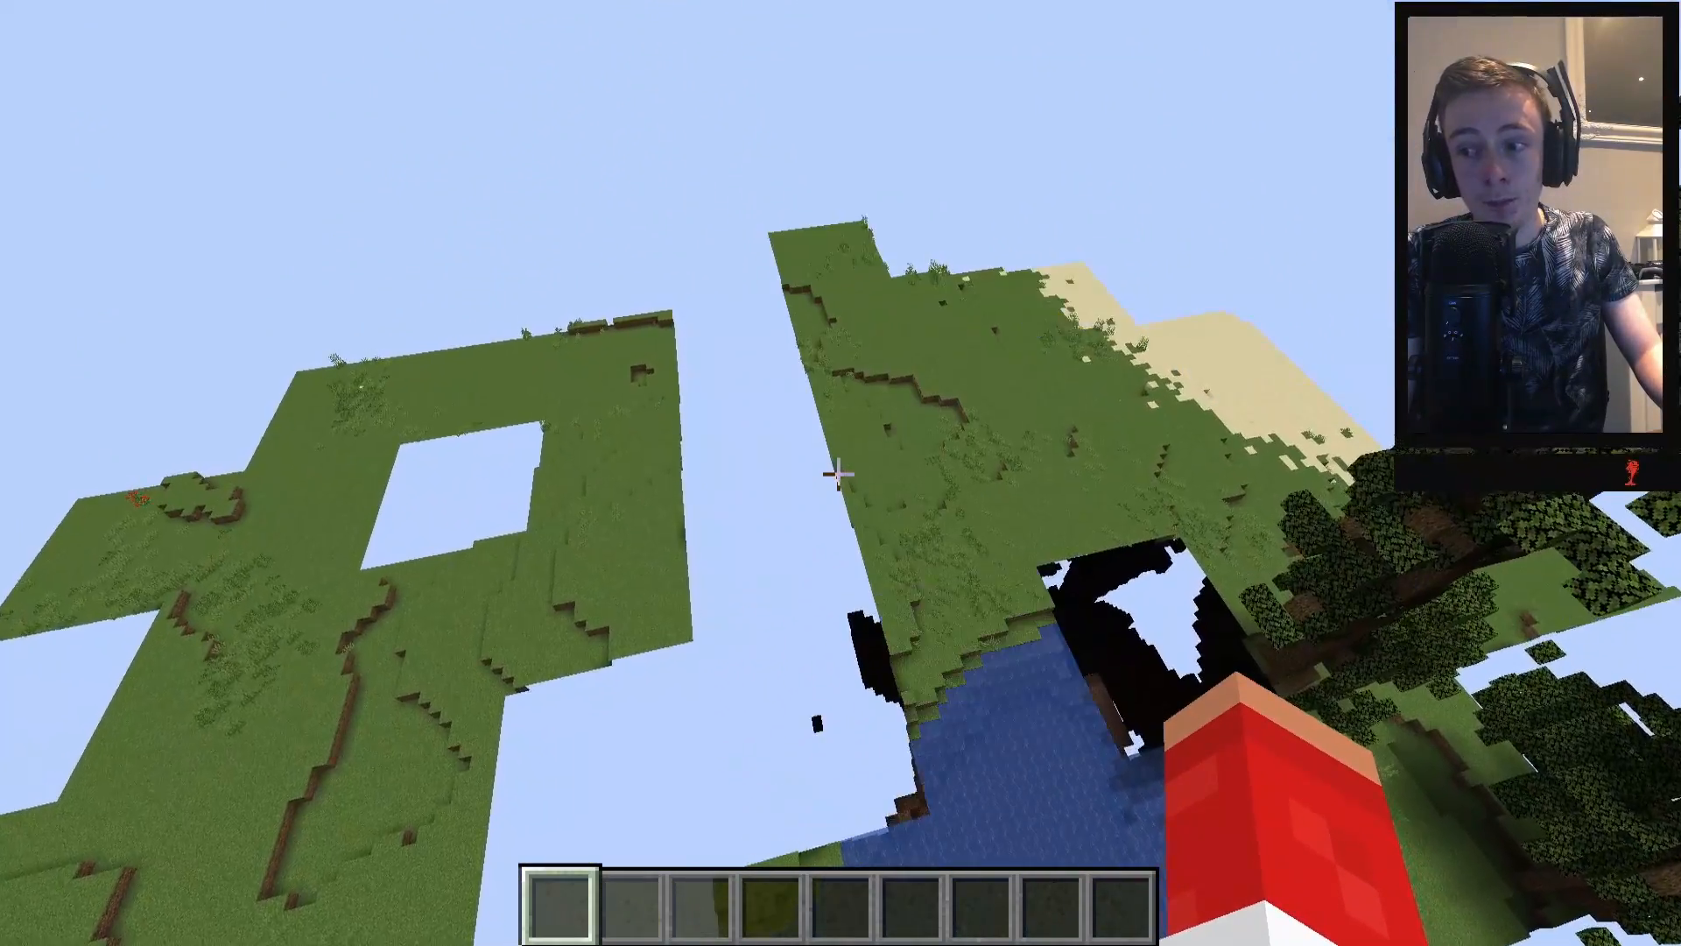
key("w")
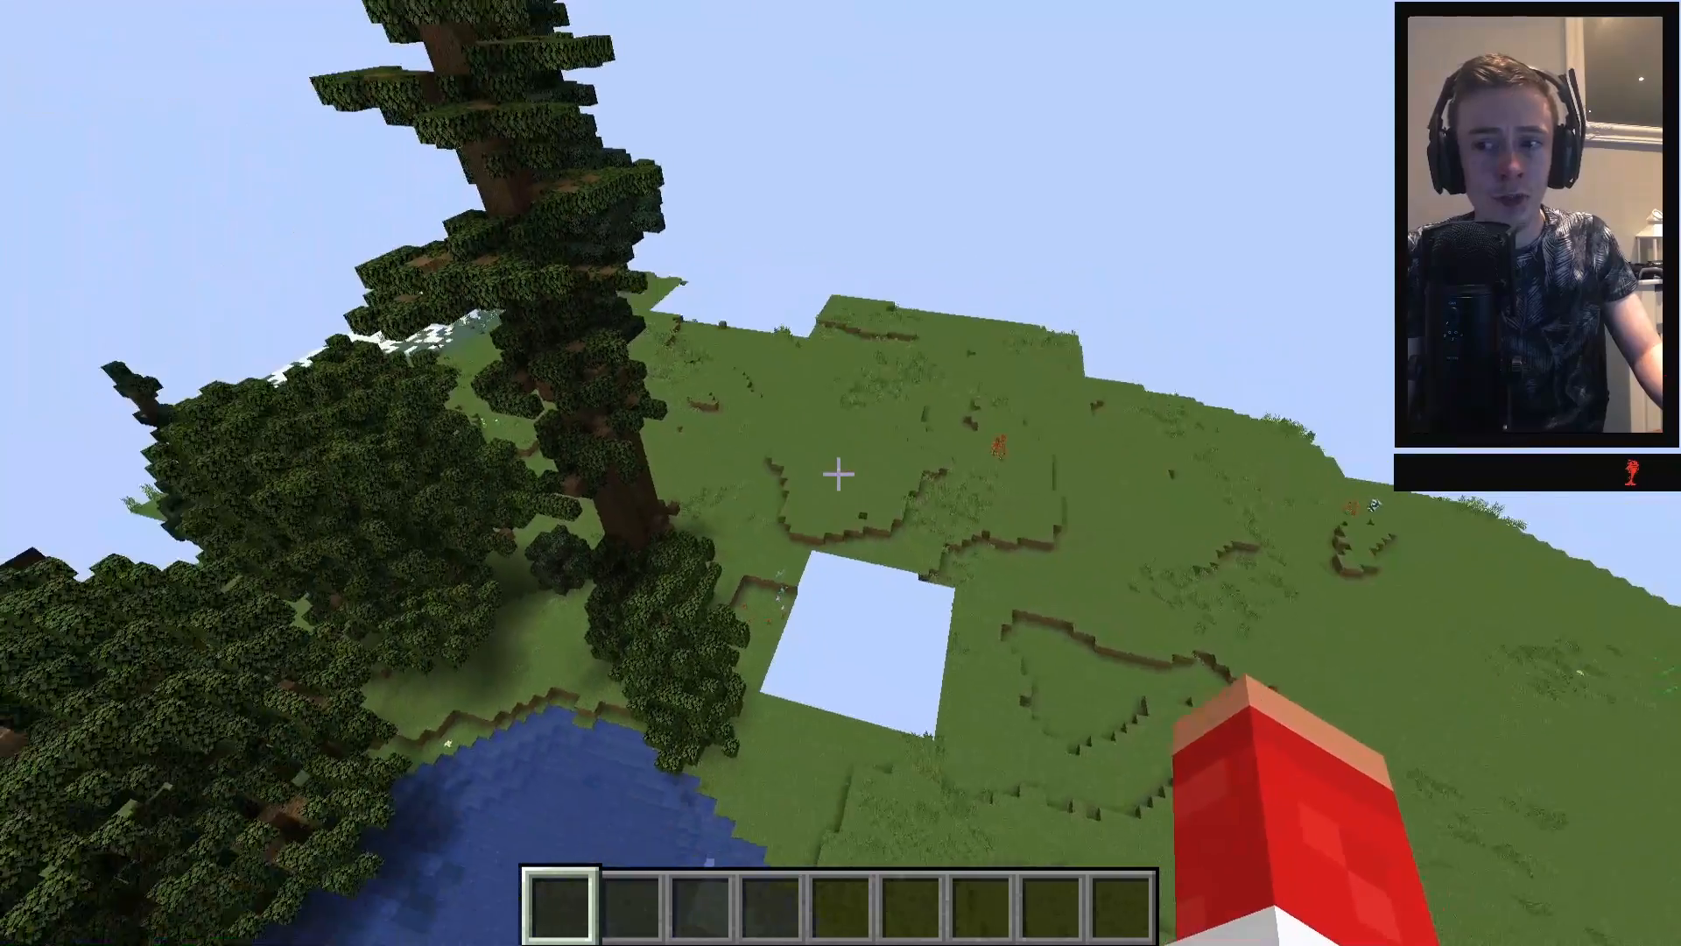
key("w")
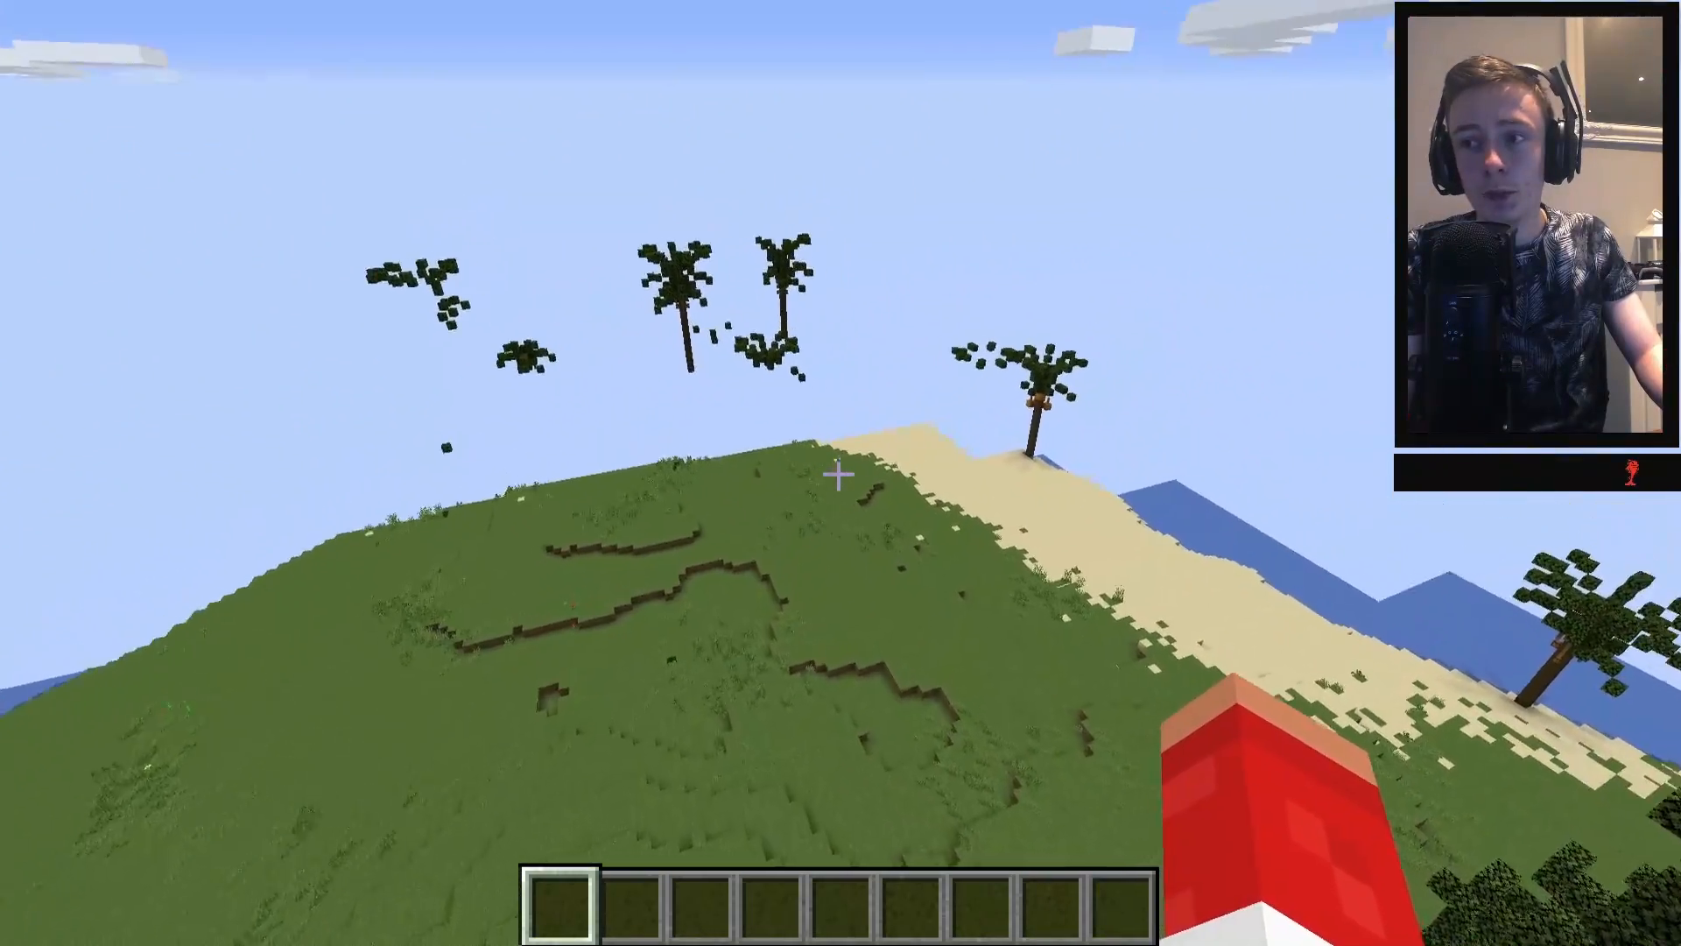
key("w")
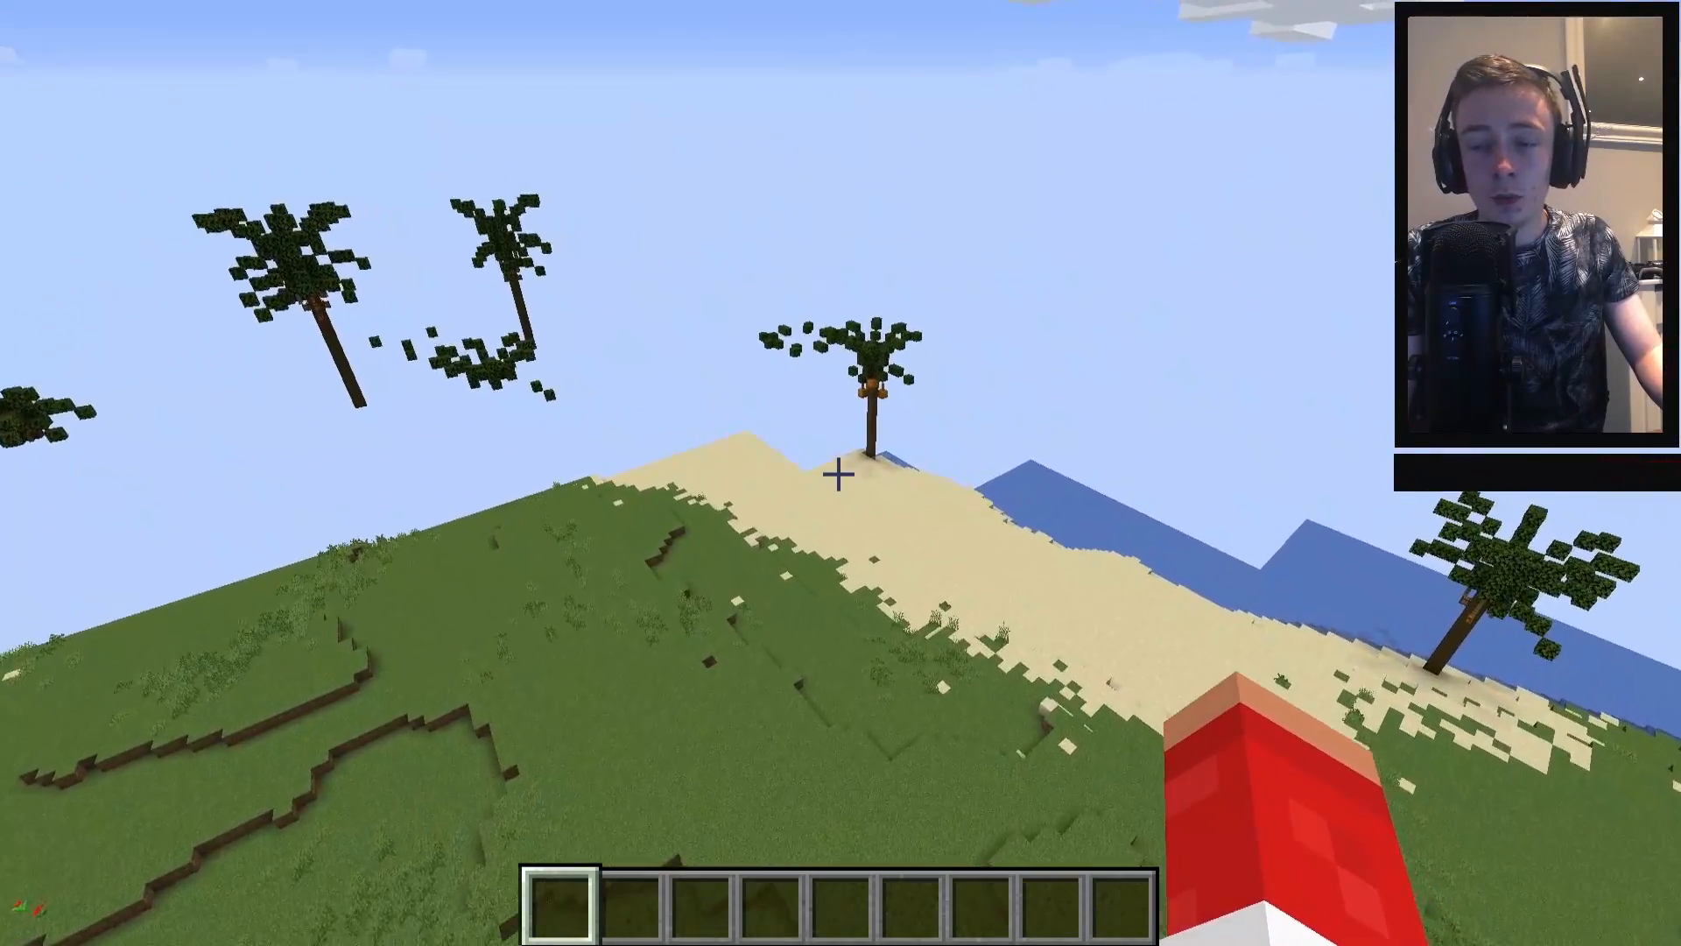
key("w")
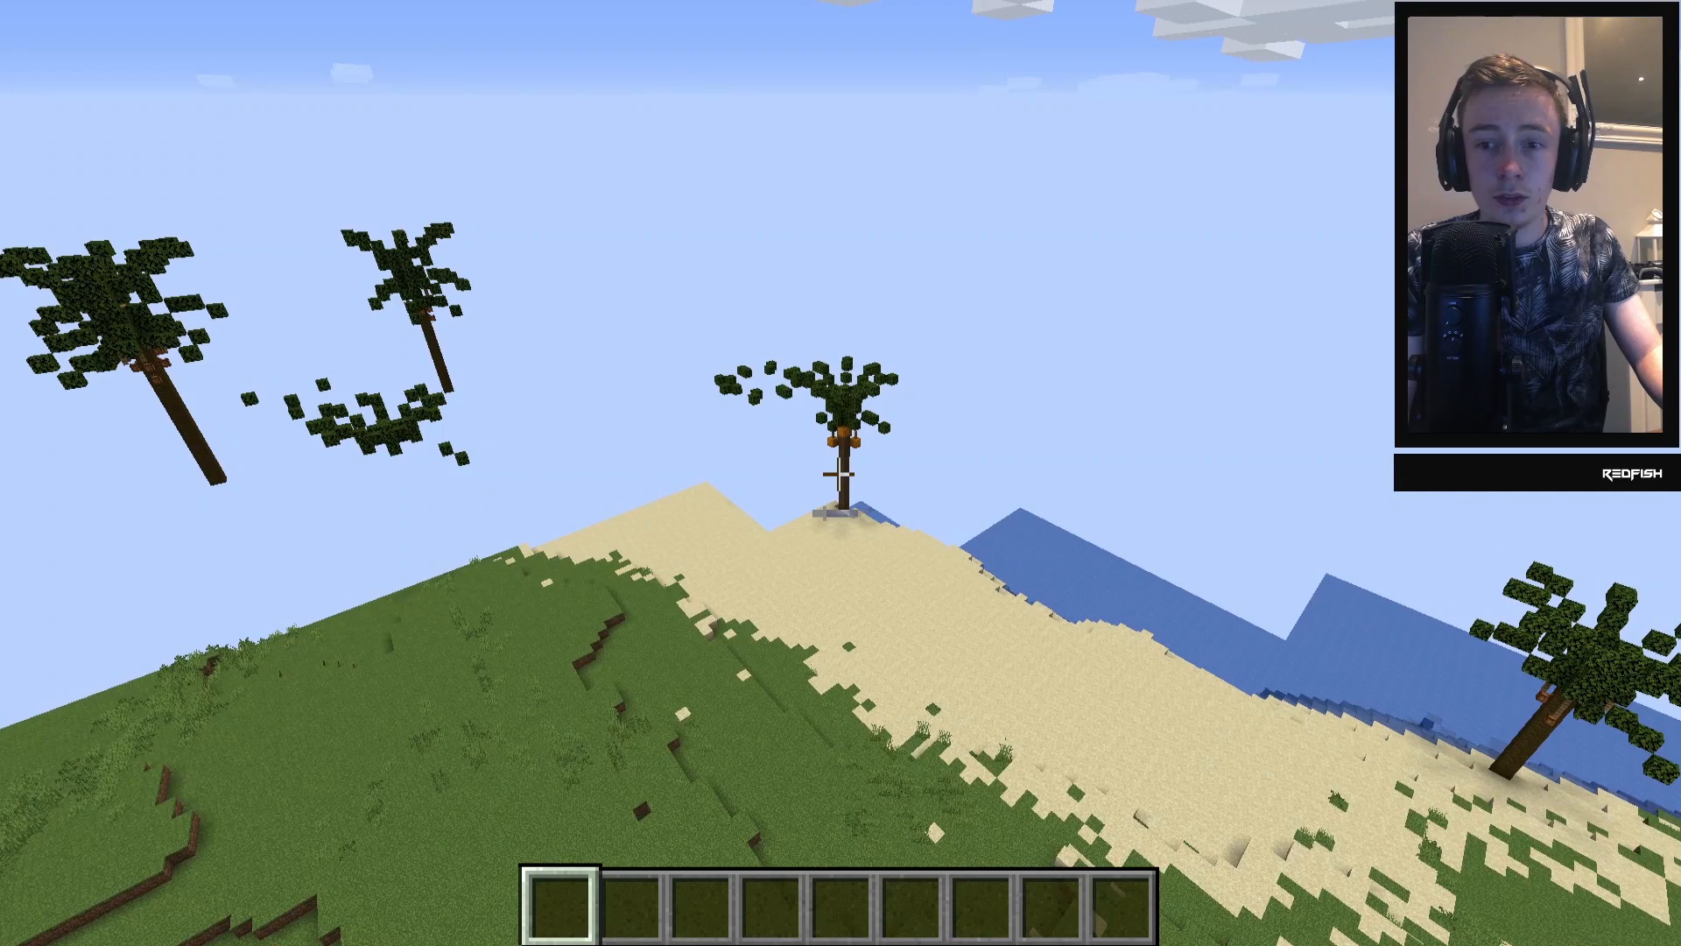